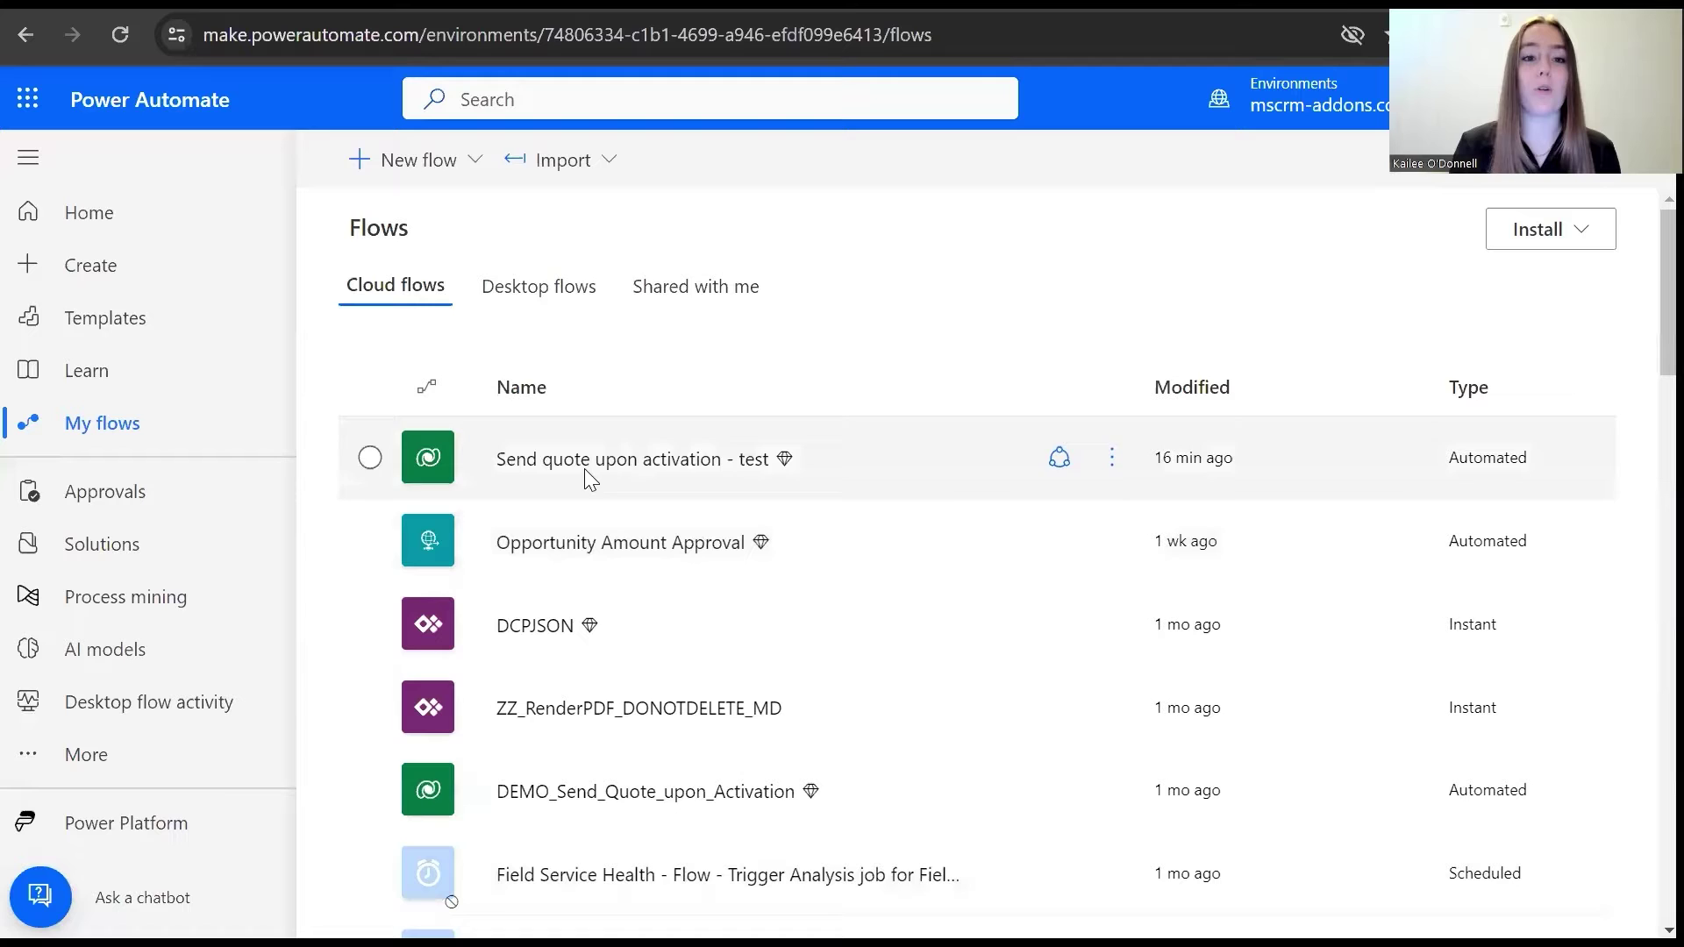
# Step: Create automated flow 'Send quote upon activation' with the Dataverse 'When a row is added, modified or deleted' trigger
pyautogui.click(405, 175)
pyautogui.click(453, 416)
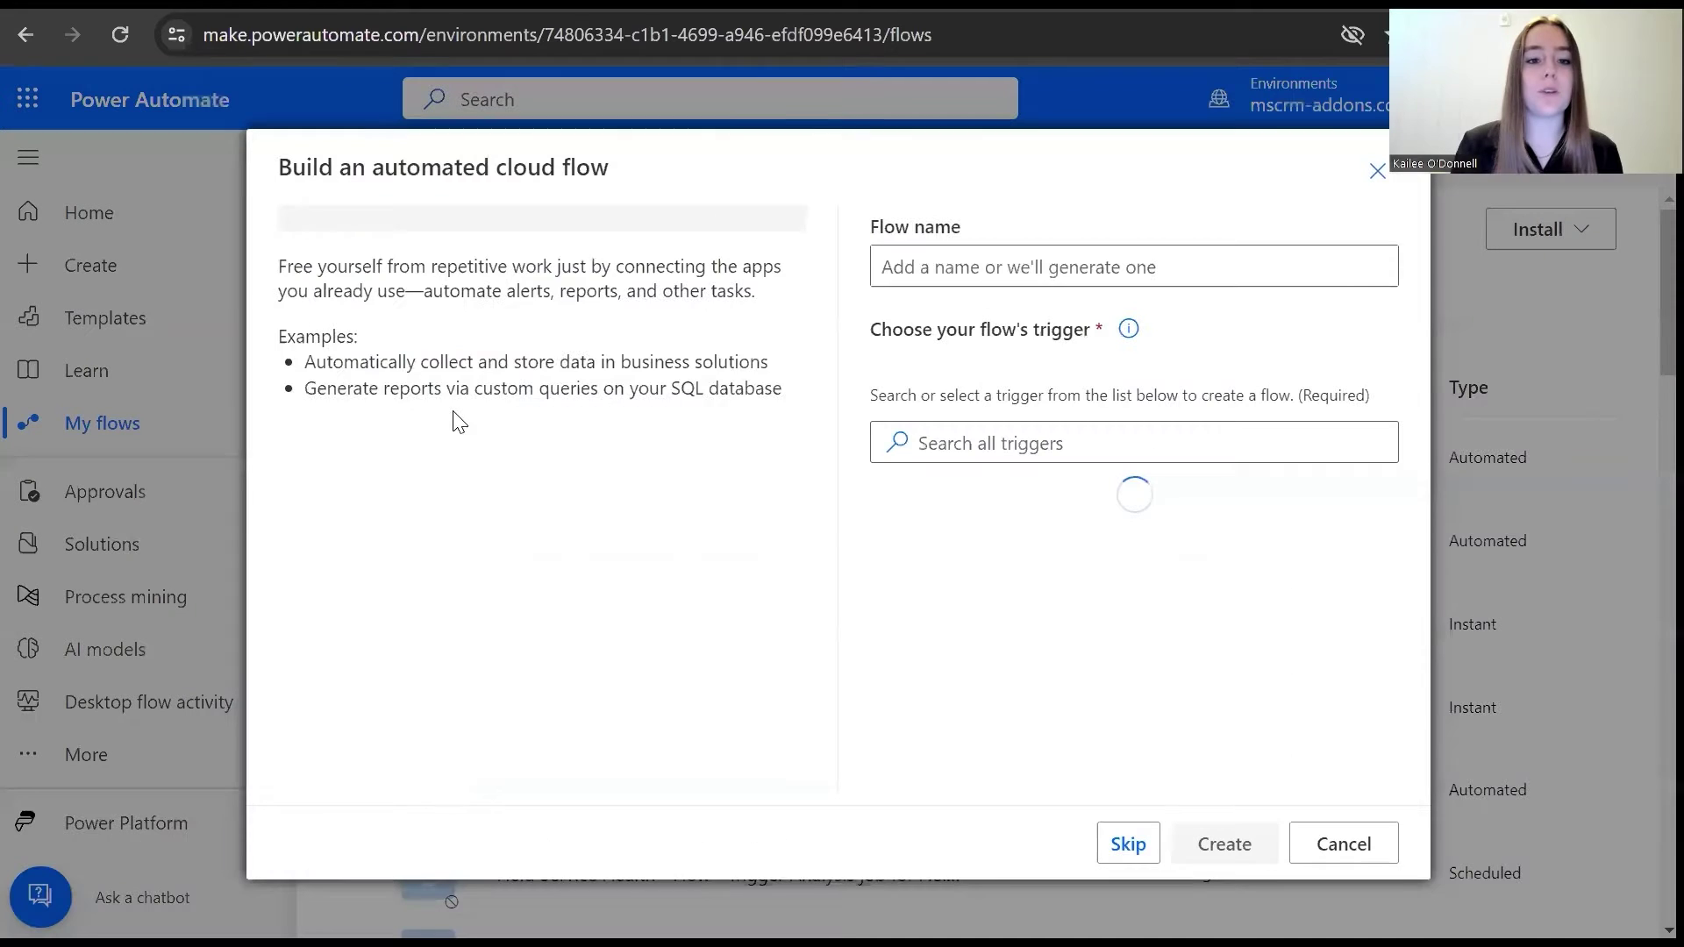
pyautogui.click(1060, 260)
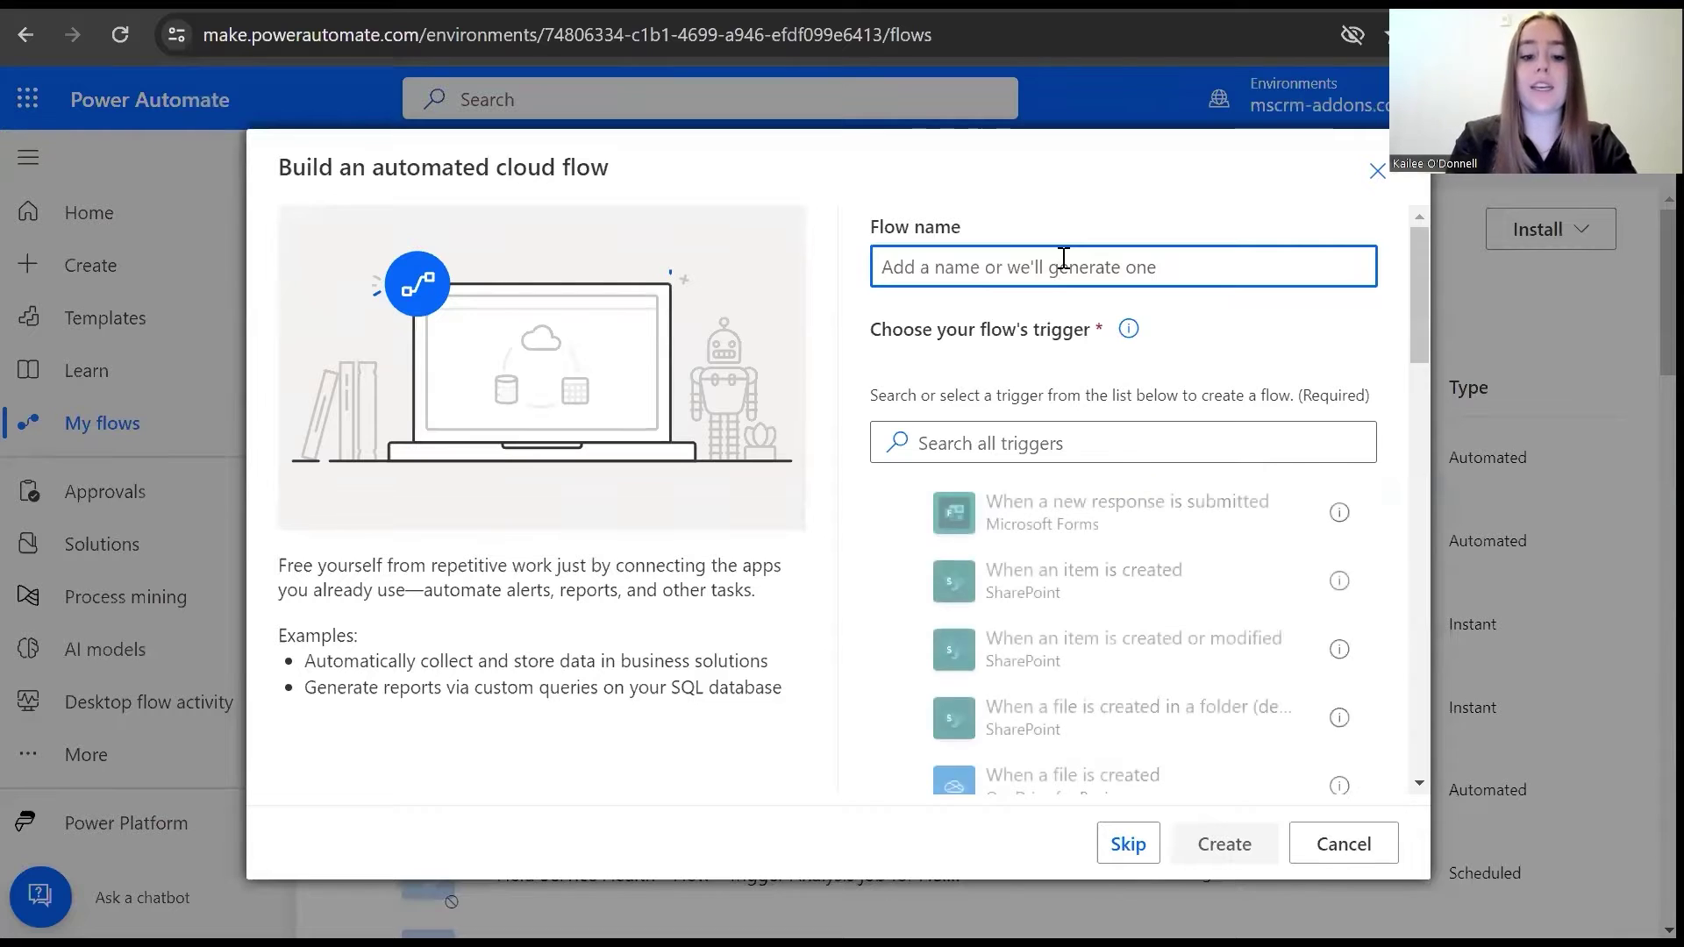
pyautogui.write('Ac')
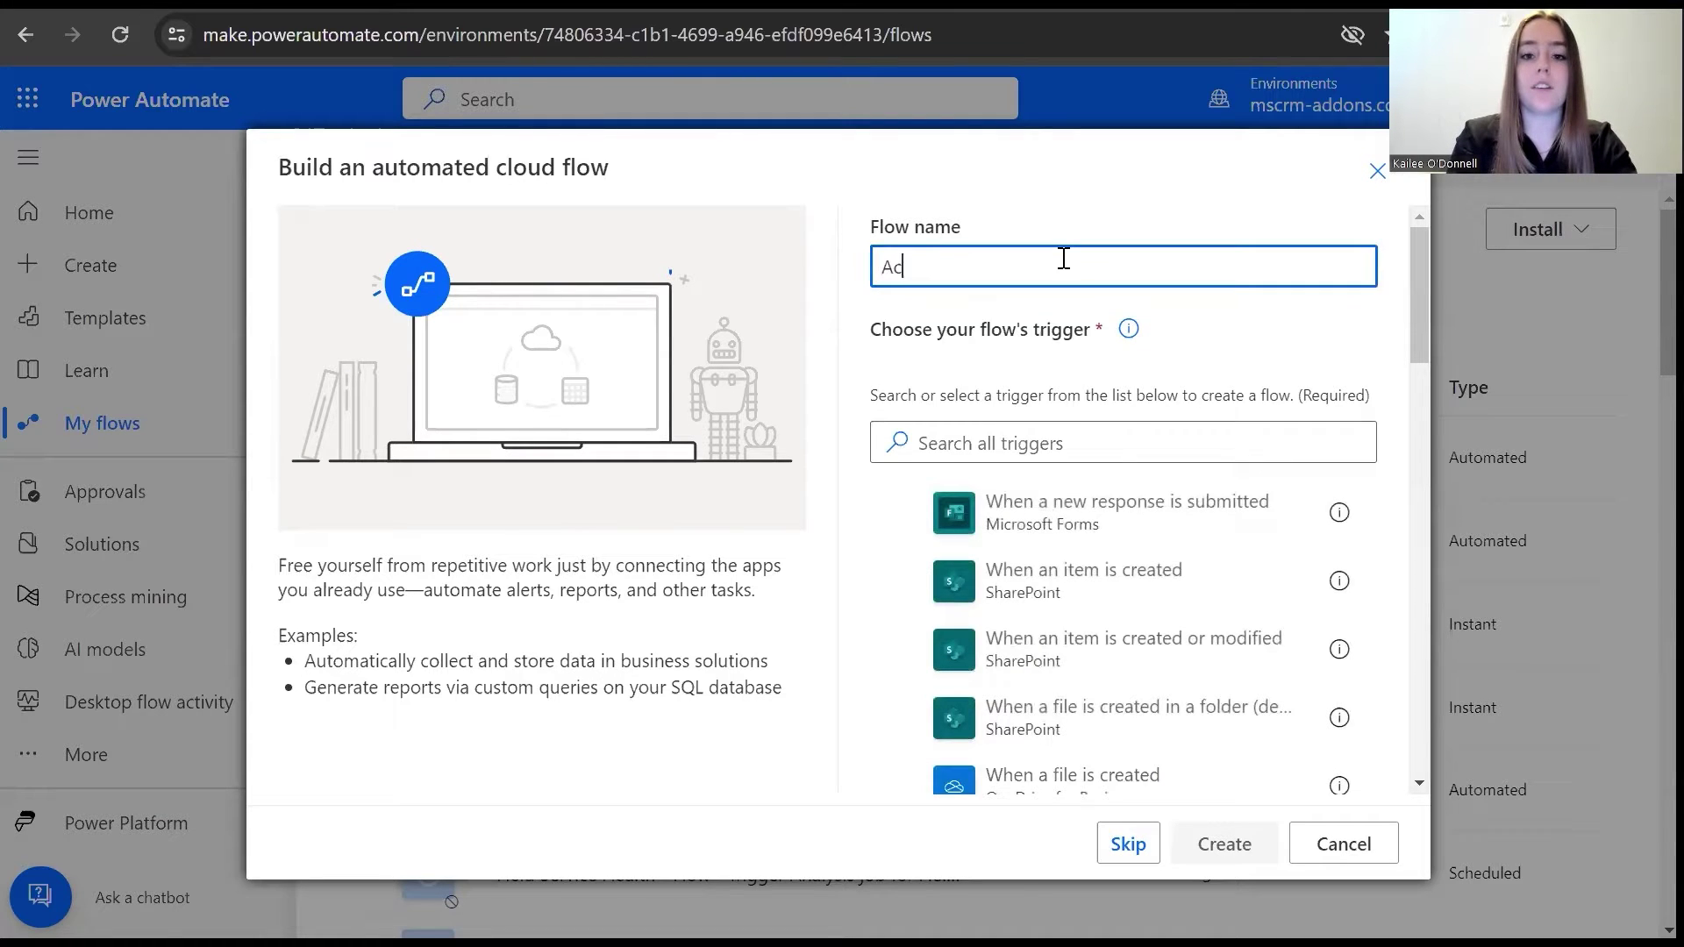
pyautogui.press('BackSpace')
pyautogui.press('BackSpace')
pyautogui.write('Send quote upon activation')
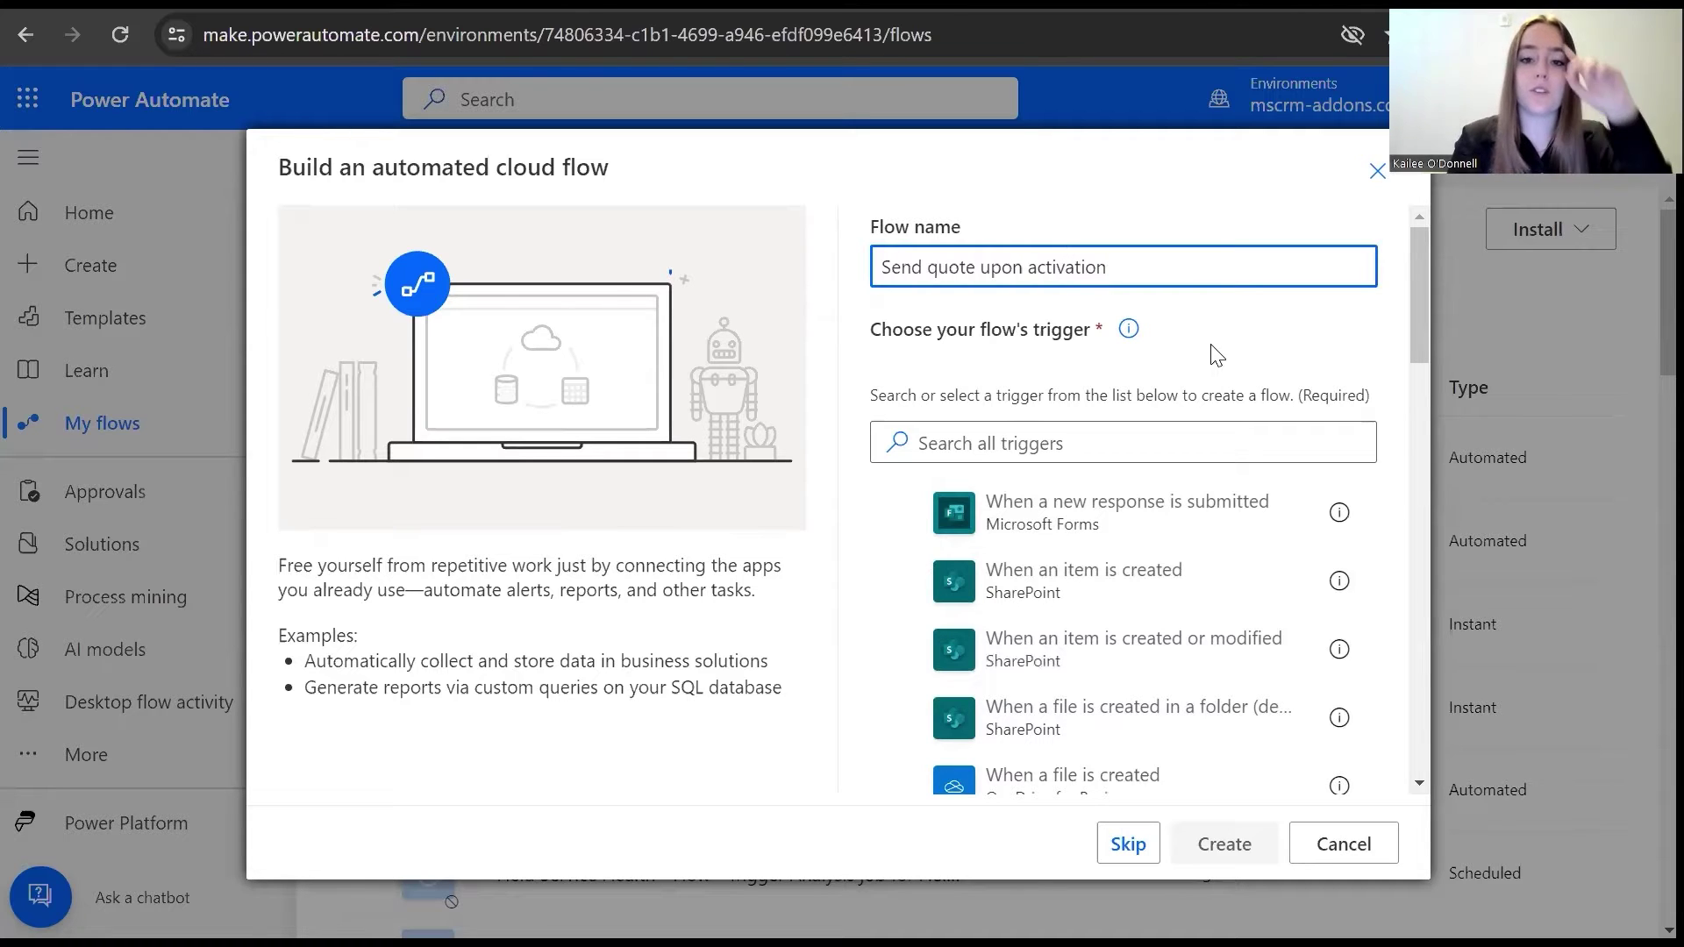
pyautogui.click(1021, 441)
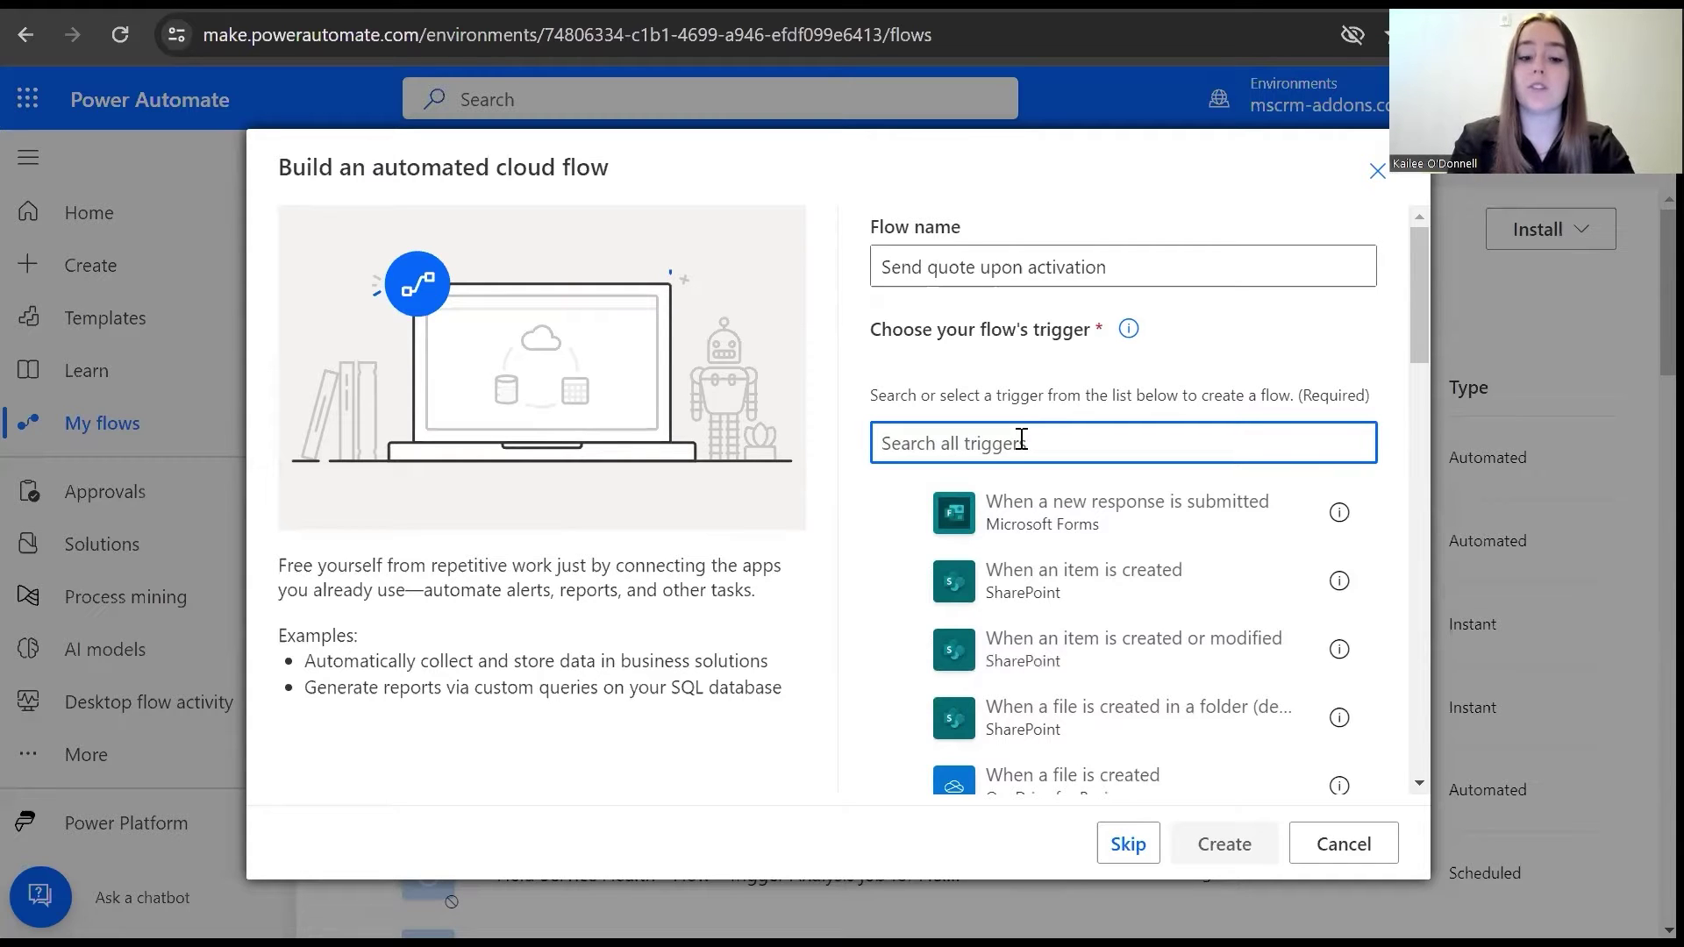
pyautogui.write('when ')
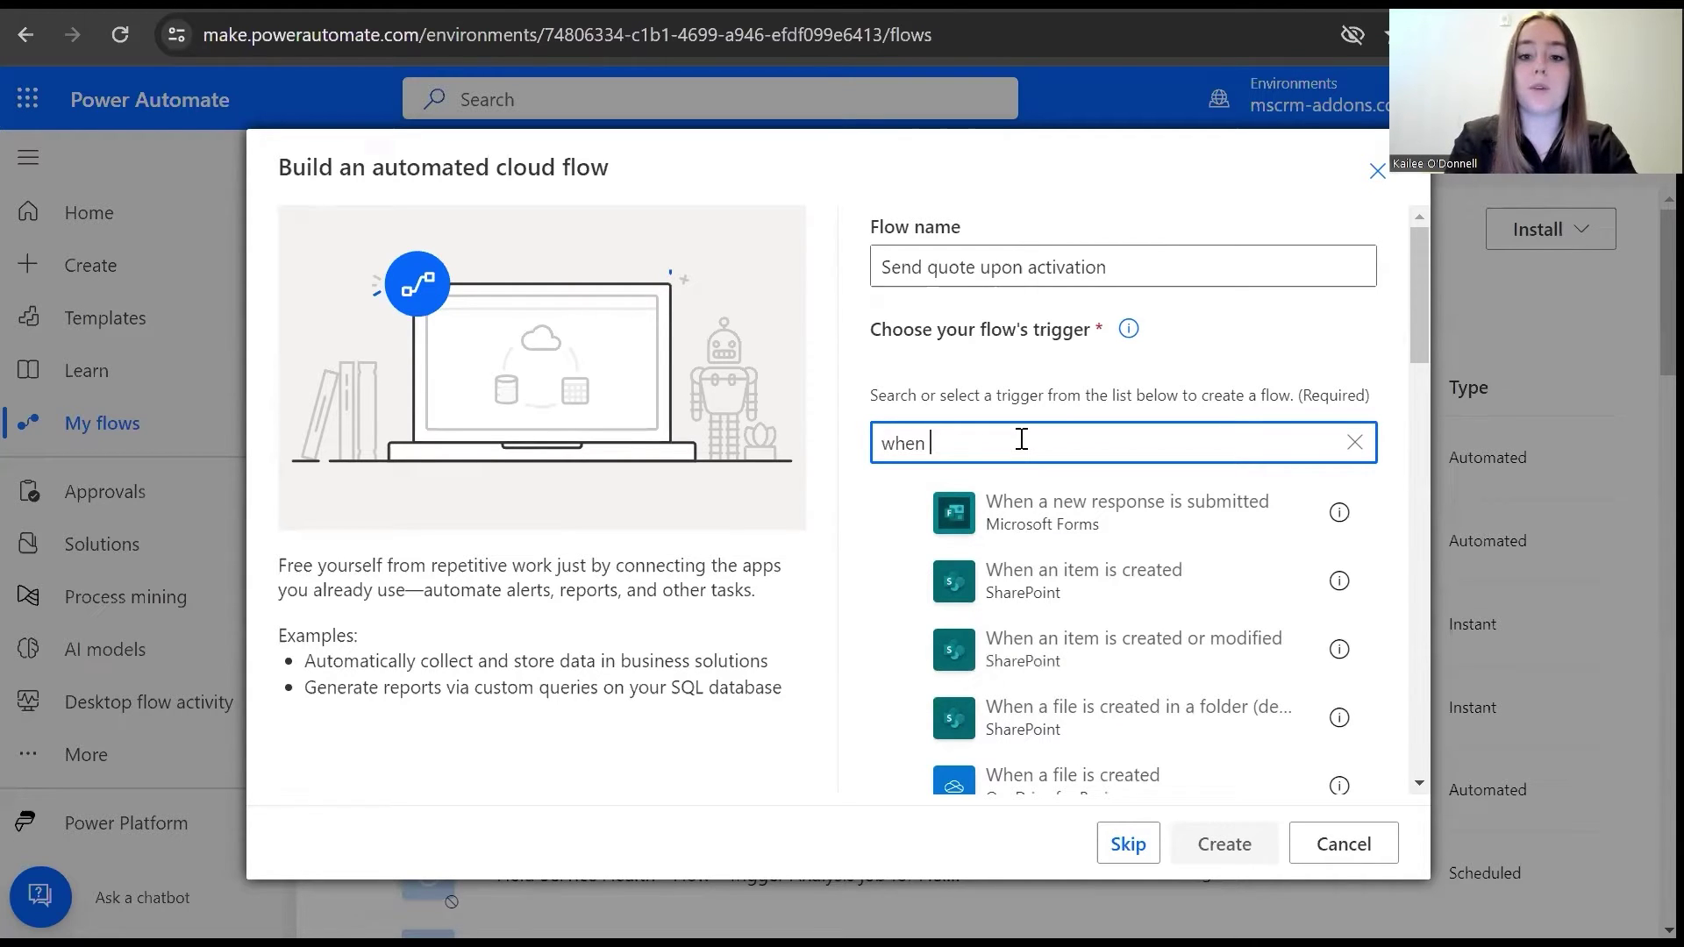
pyautogui.write('a reco')
pyautogui.press('BackSpace')
pyautogui.press('BackSpace')
pyautogui.press('BackSpace')
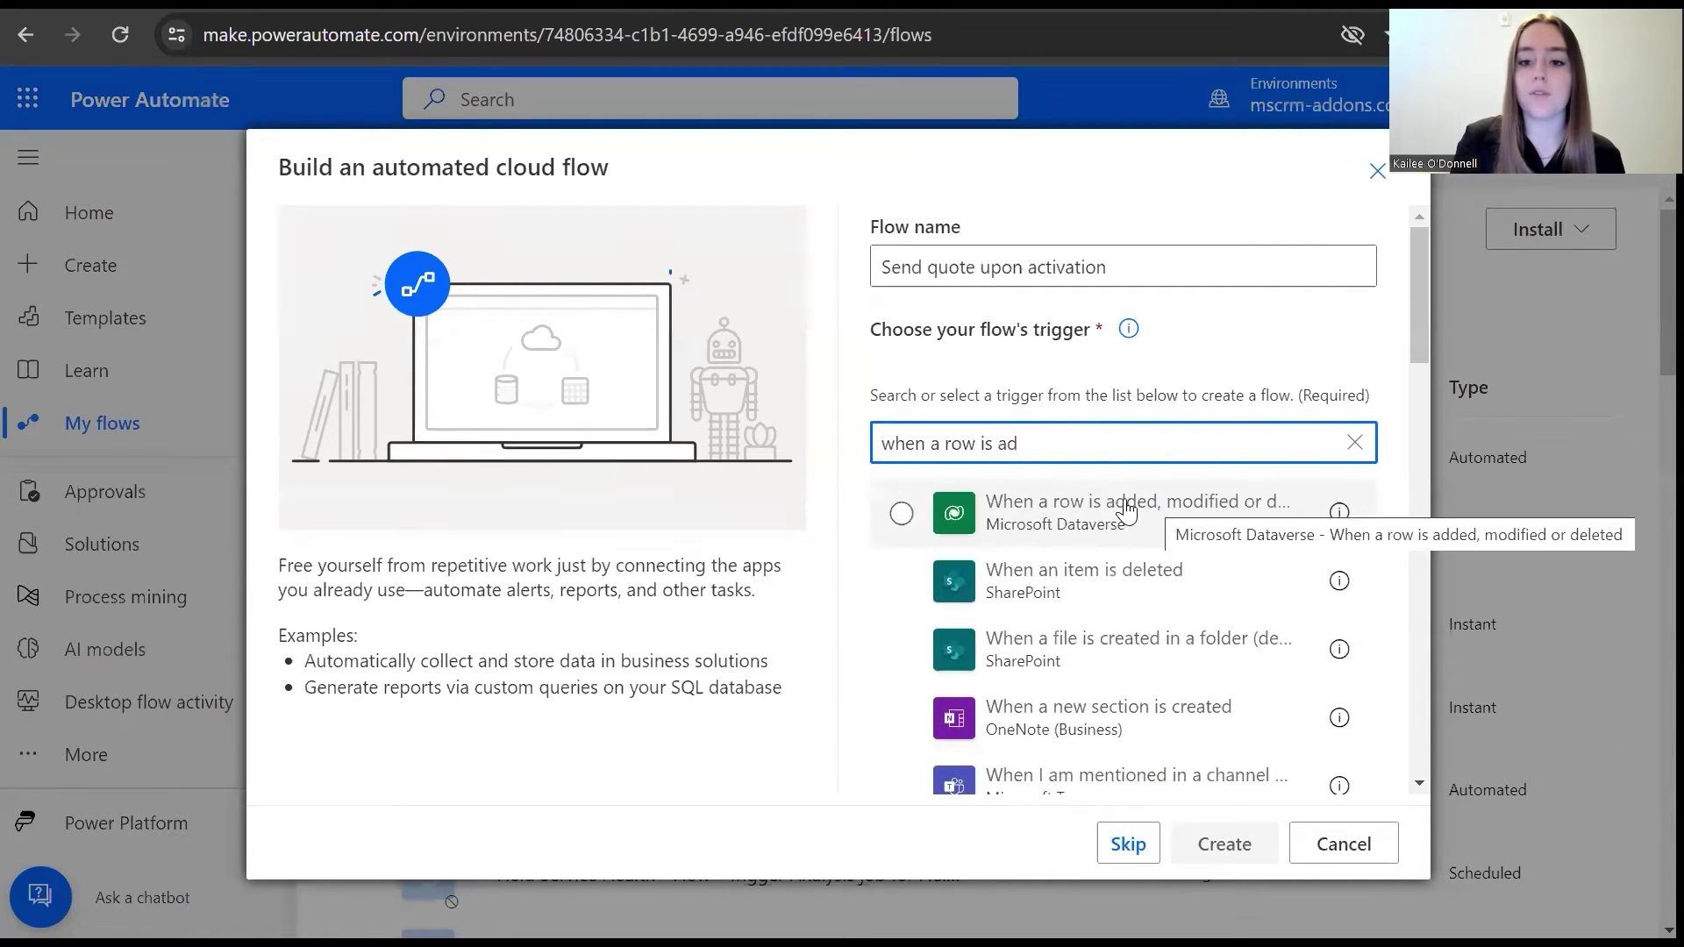
pyautogui.click(1154, 511)
pyautogui.click(1227, 846)
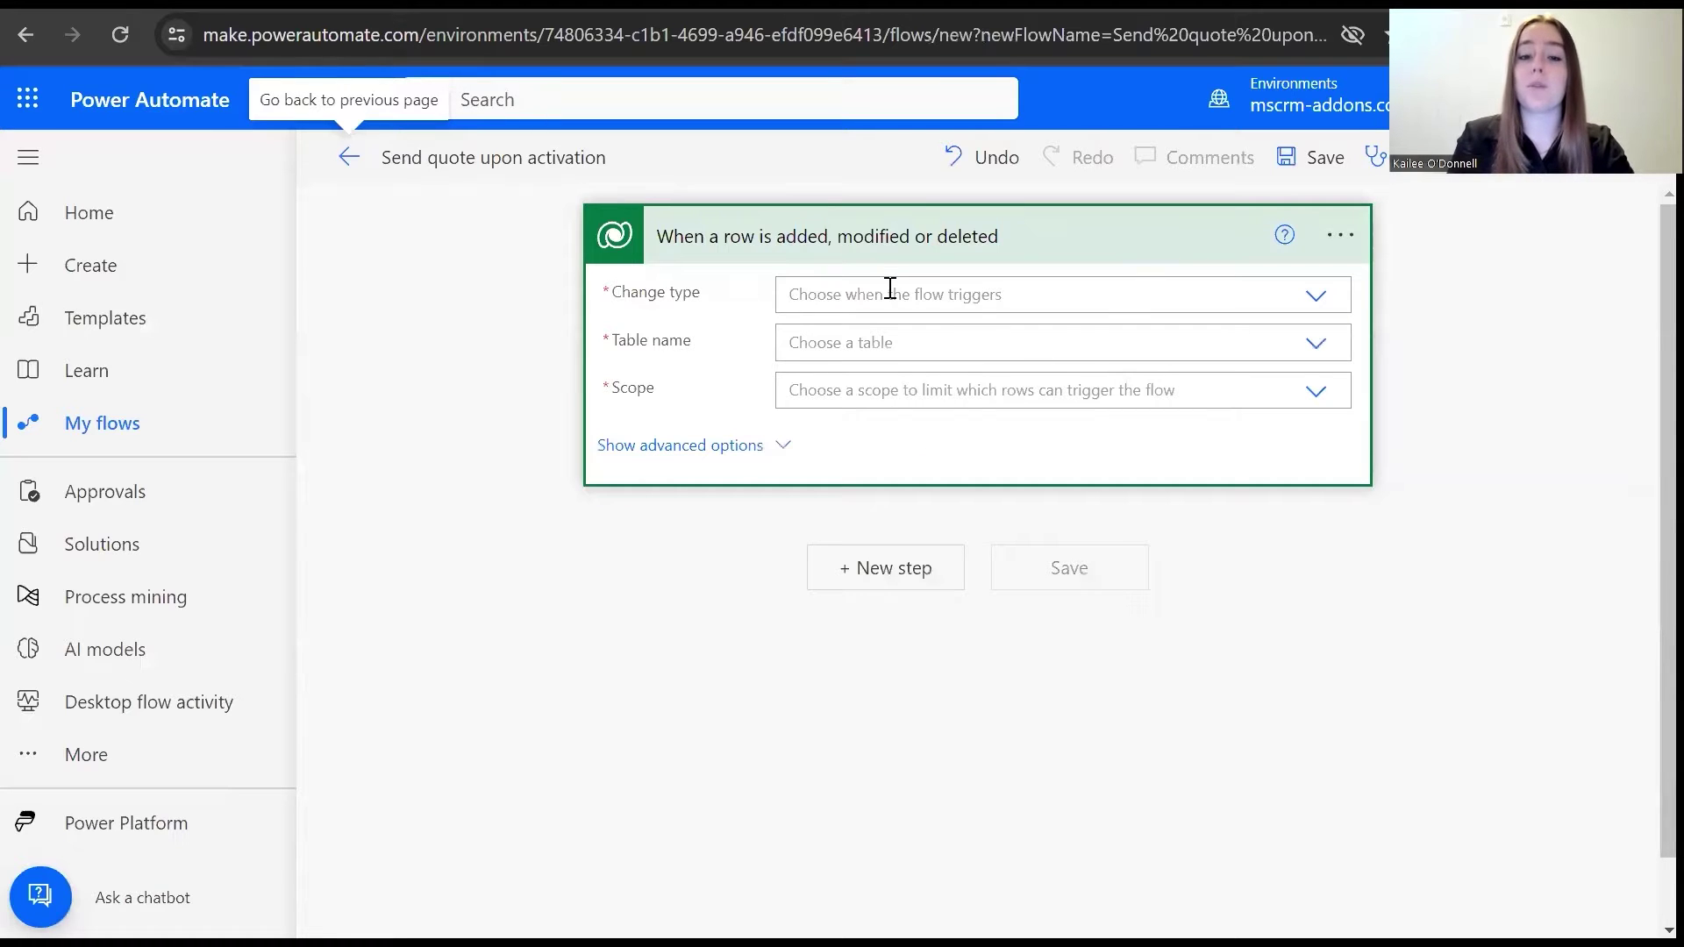
# Step: Set the trigger's Change type to Modified, Table name to Quotes and Scope to Organization
pyautogui.click(962, 302)
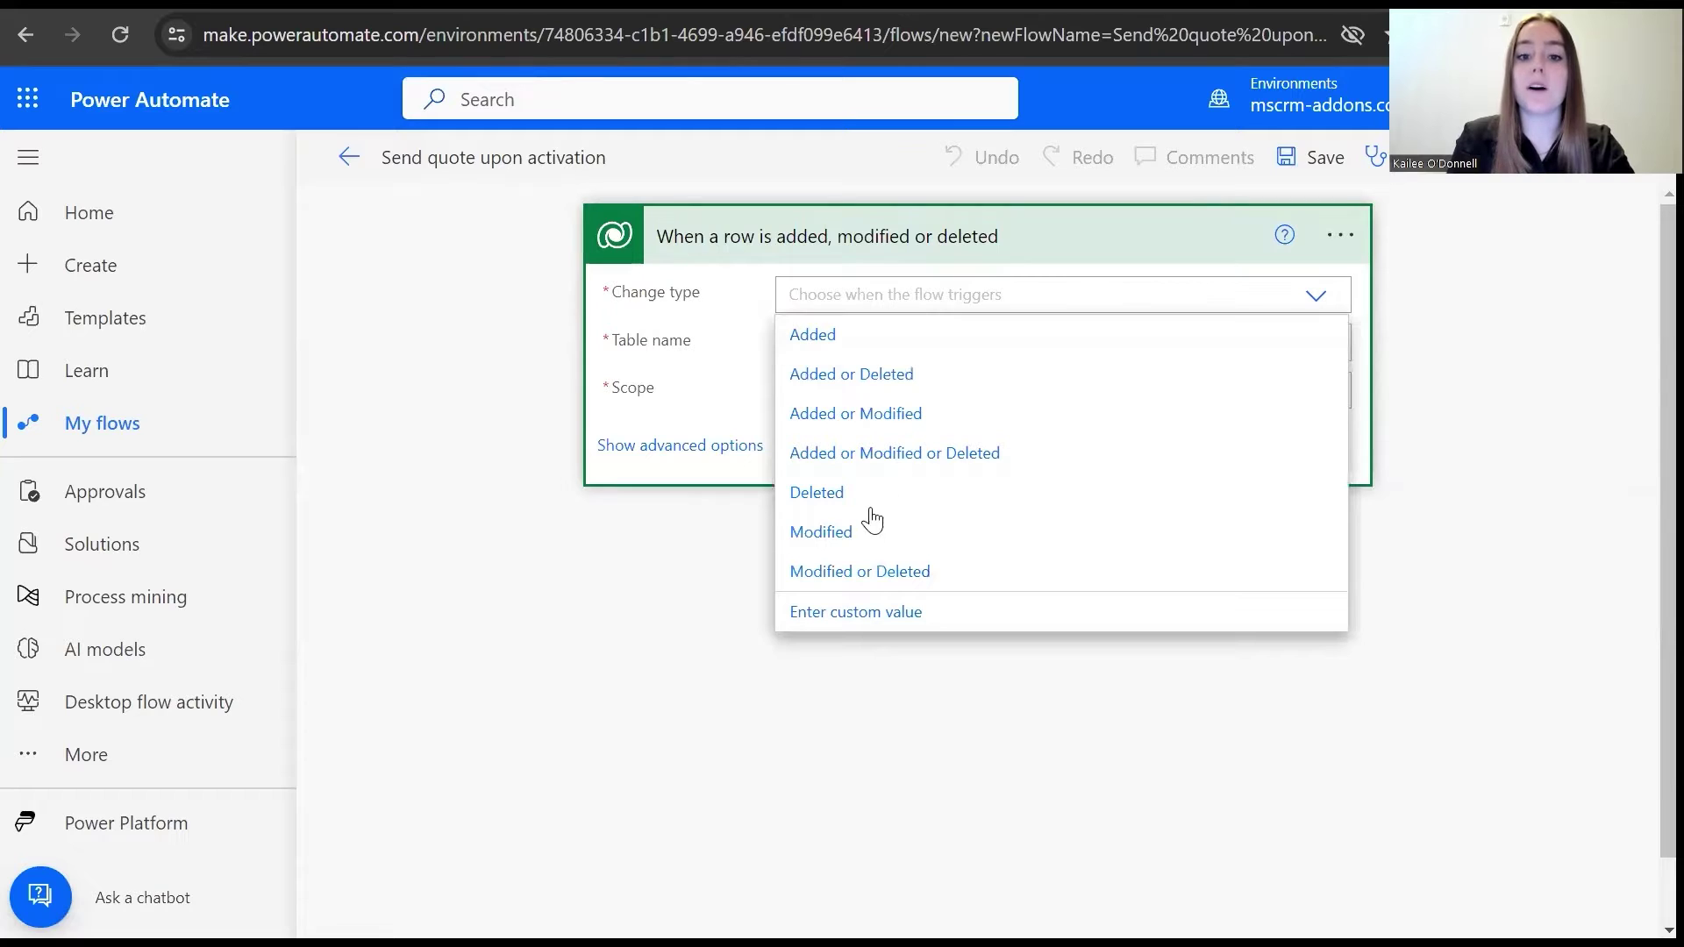
pyautogui.click(865, 533)
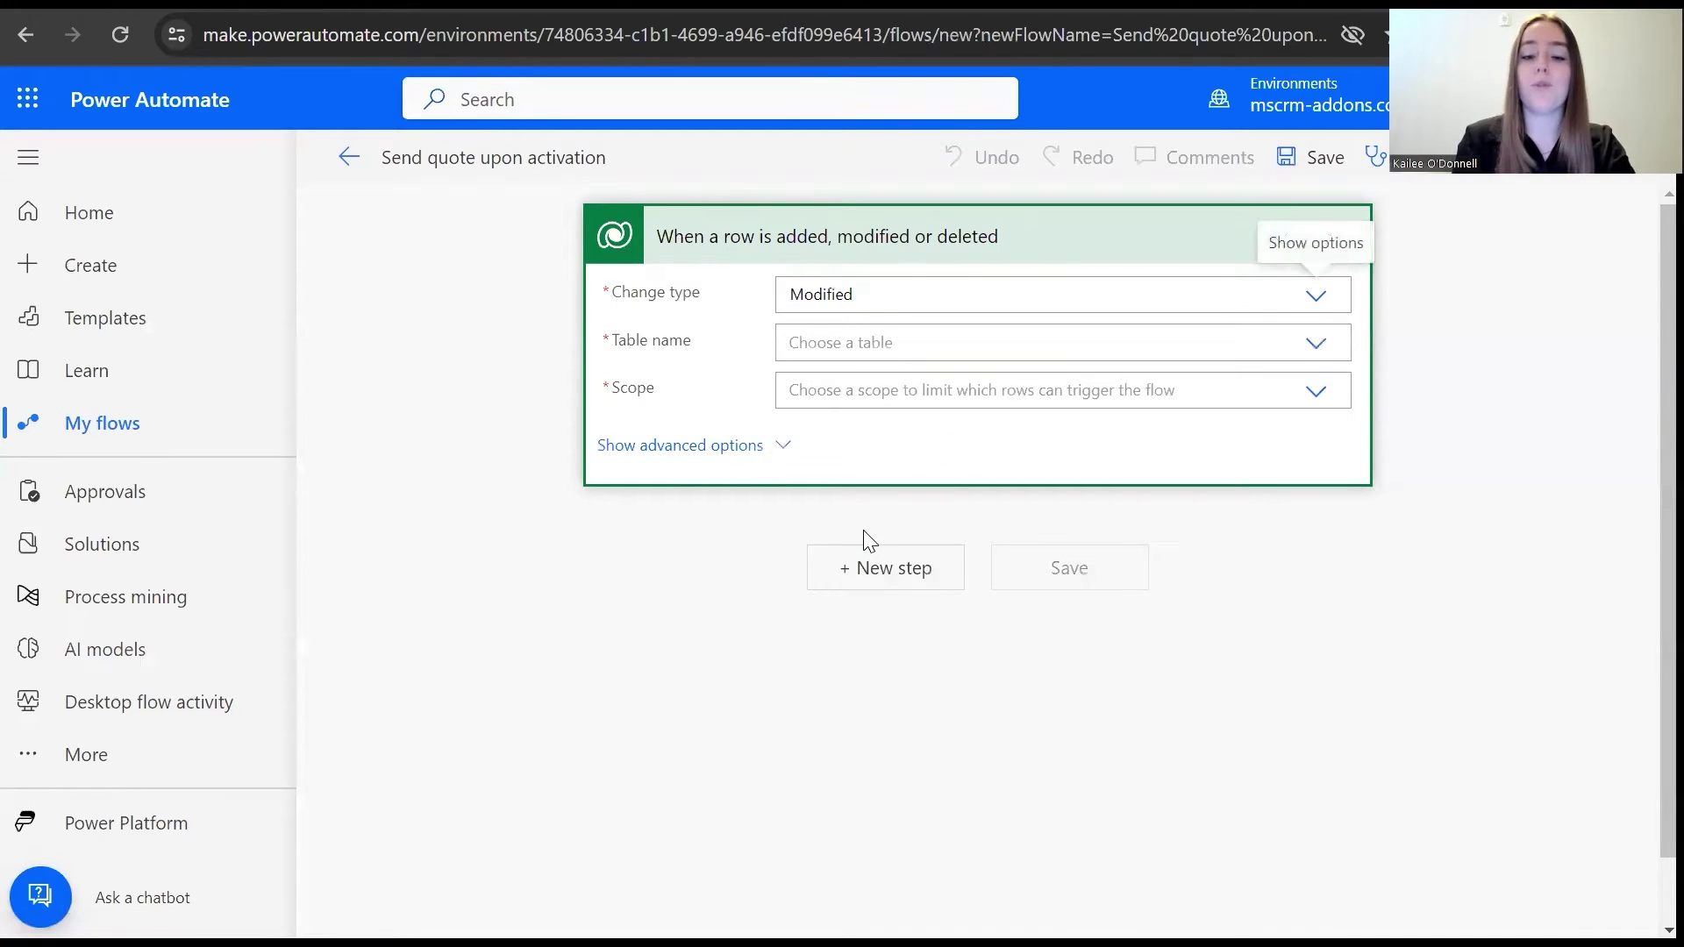
pyautogui.click(858, 352)
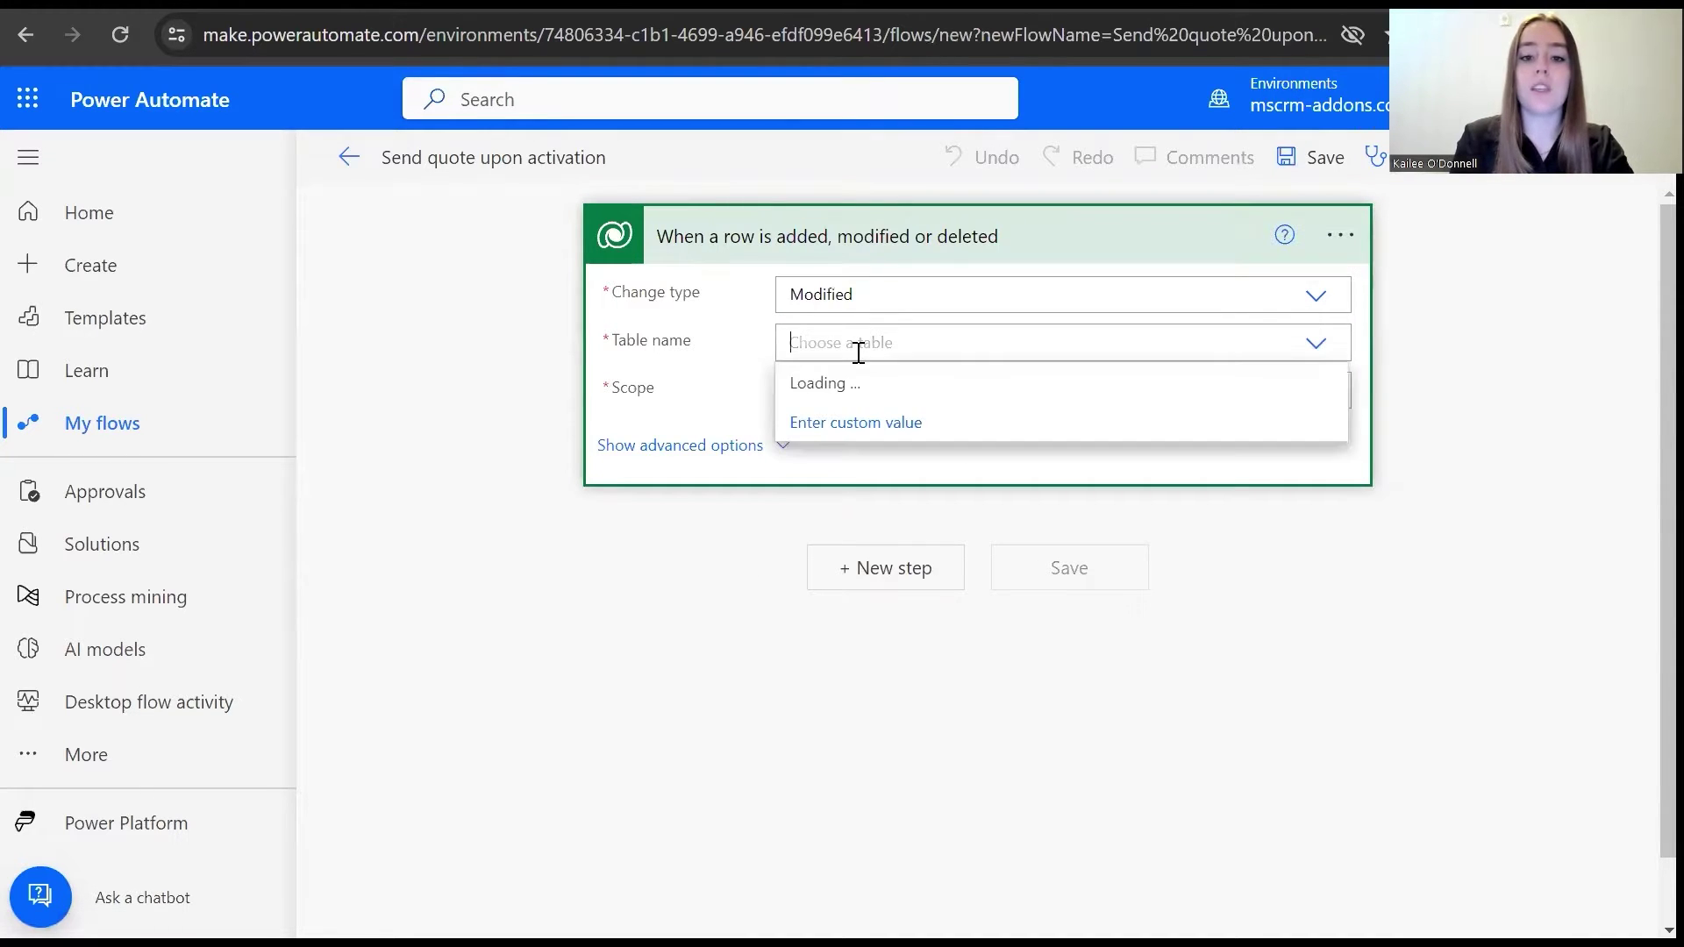
pyautogui.write('Quote')
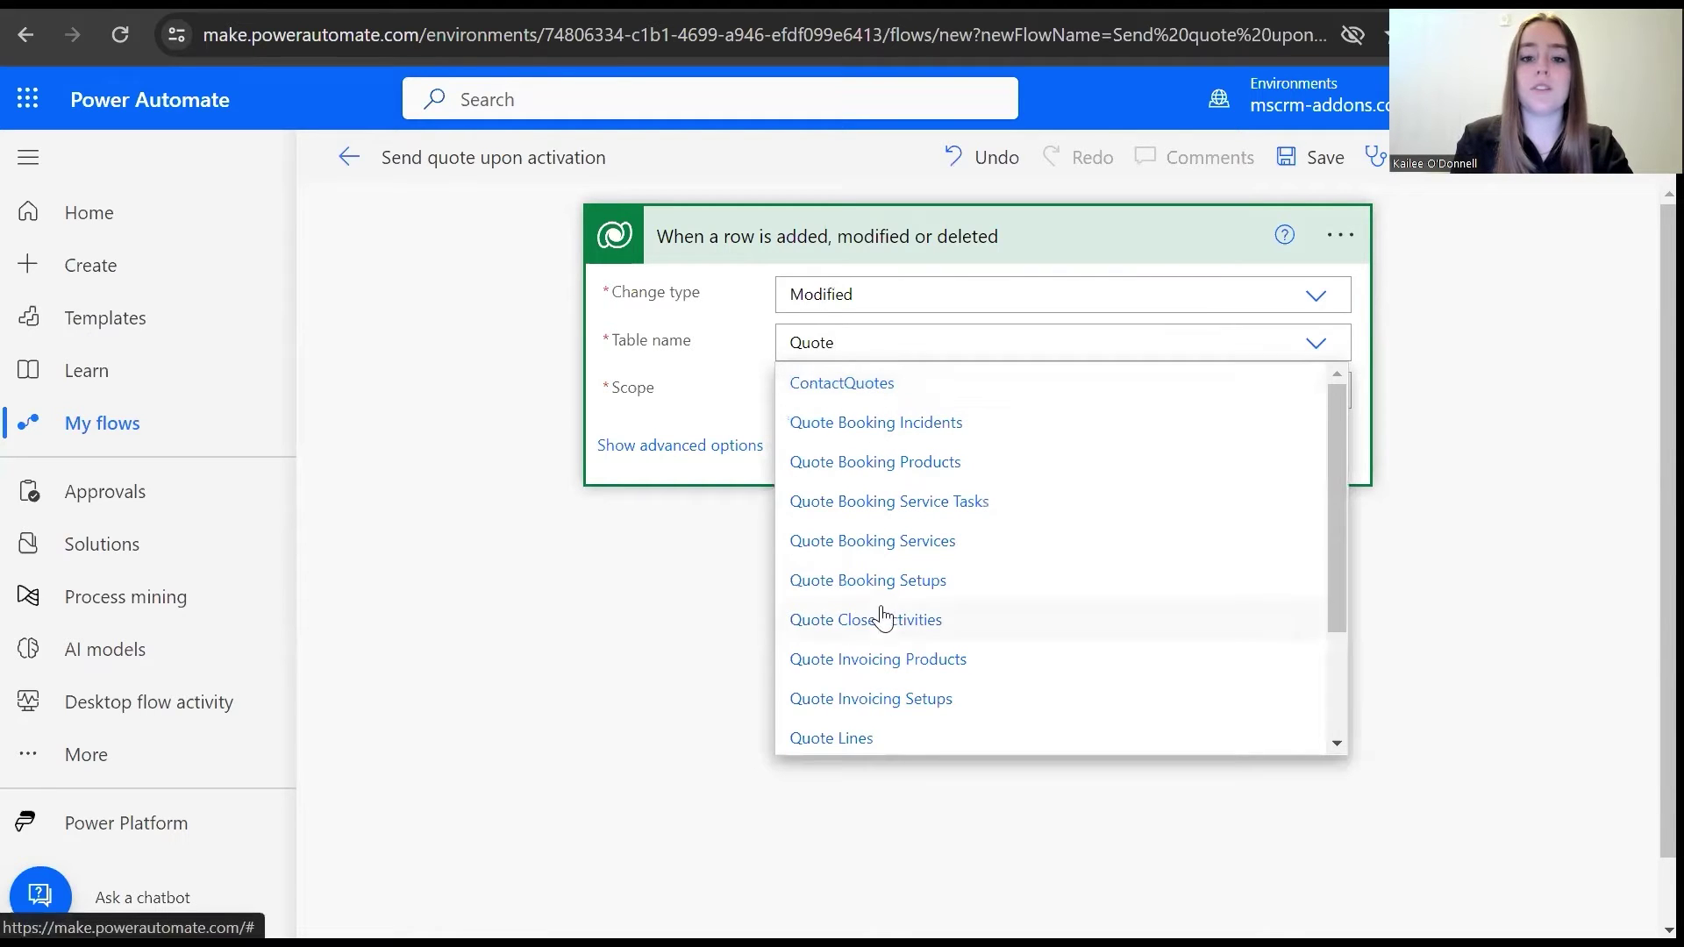
pyautogui.moveTo(1336, 538); pyautogui.dragTo(1325, 654)
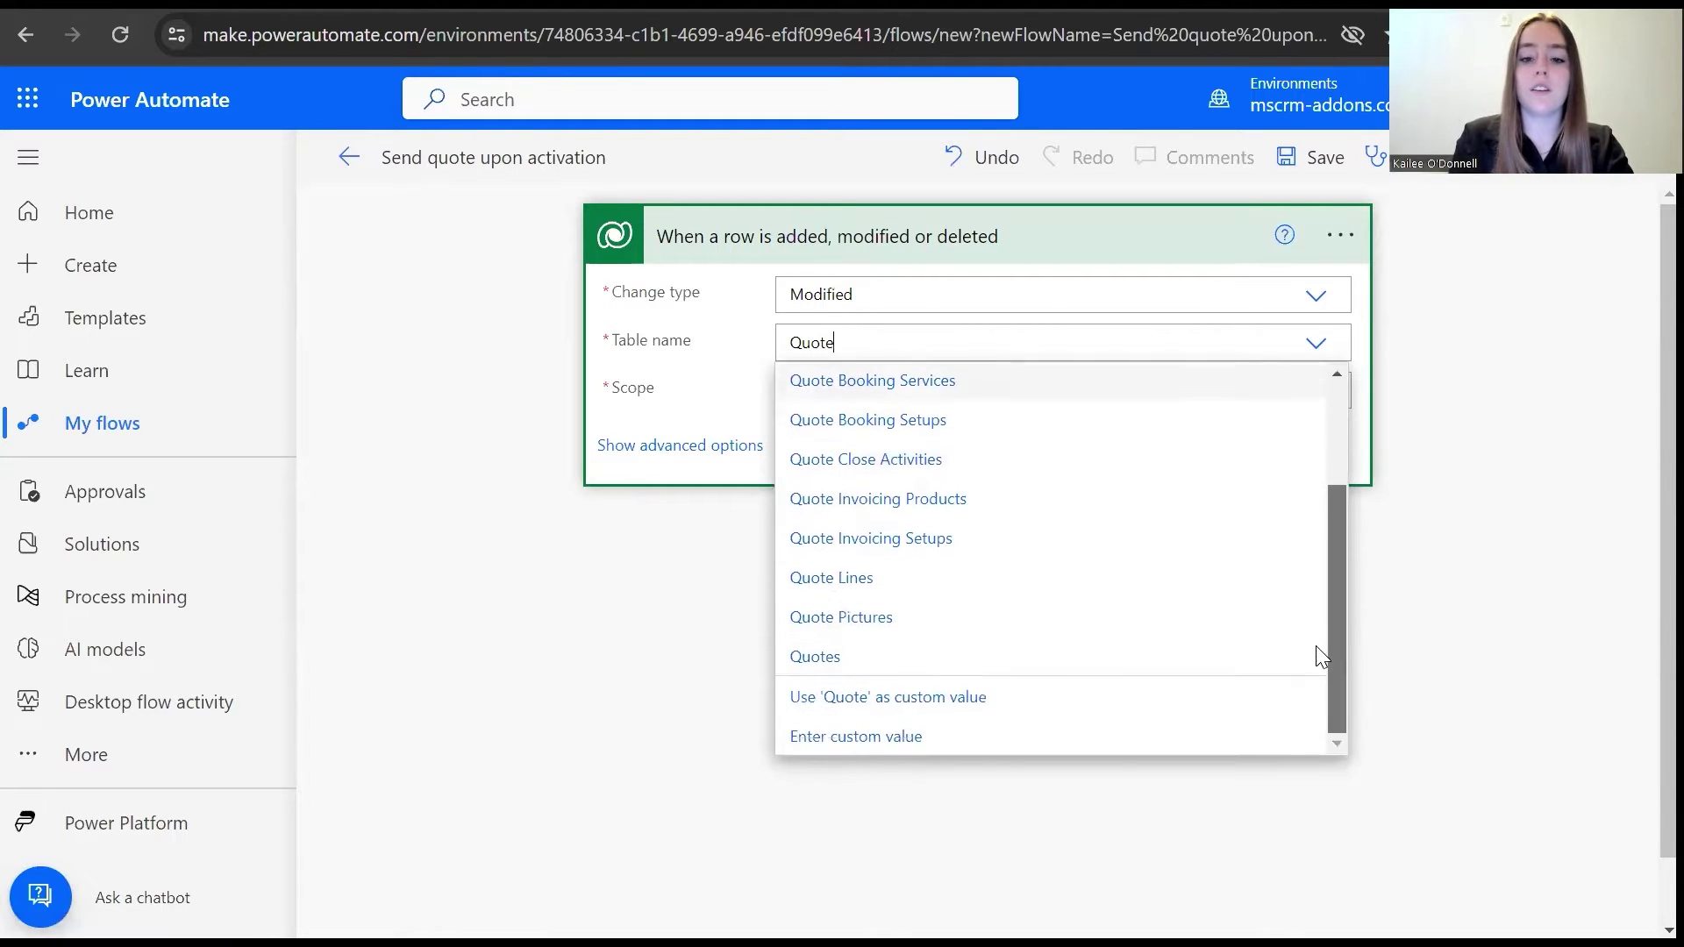
pyautogui.click(842, 654)
pyautogui.click(878, 394)
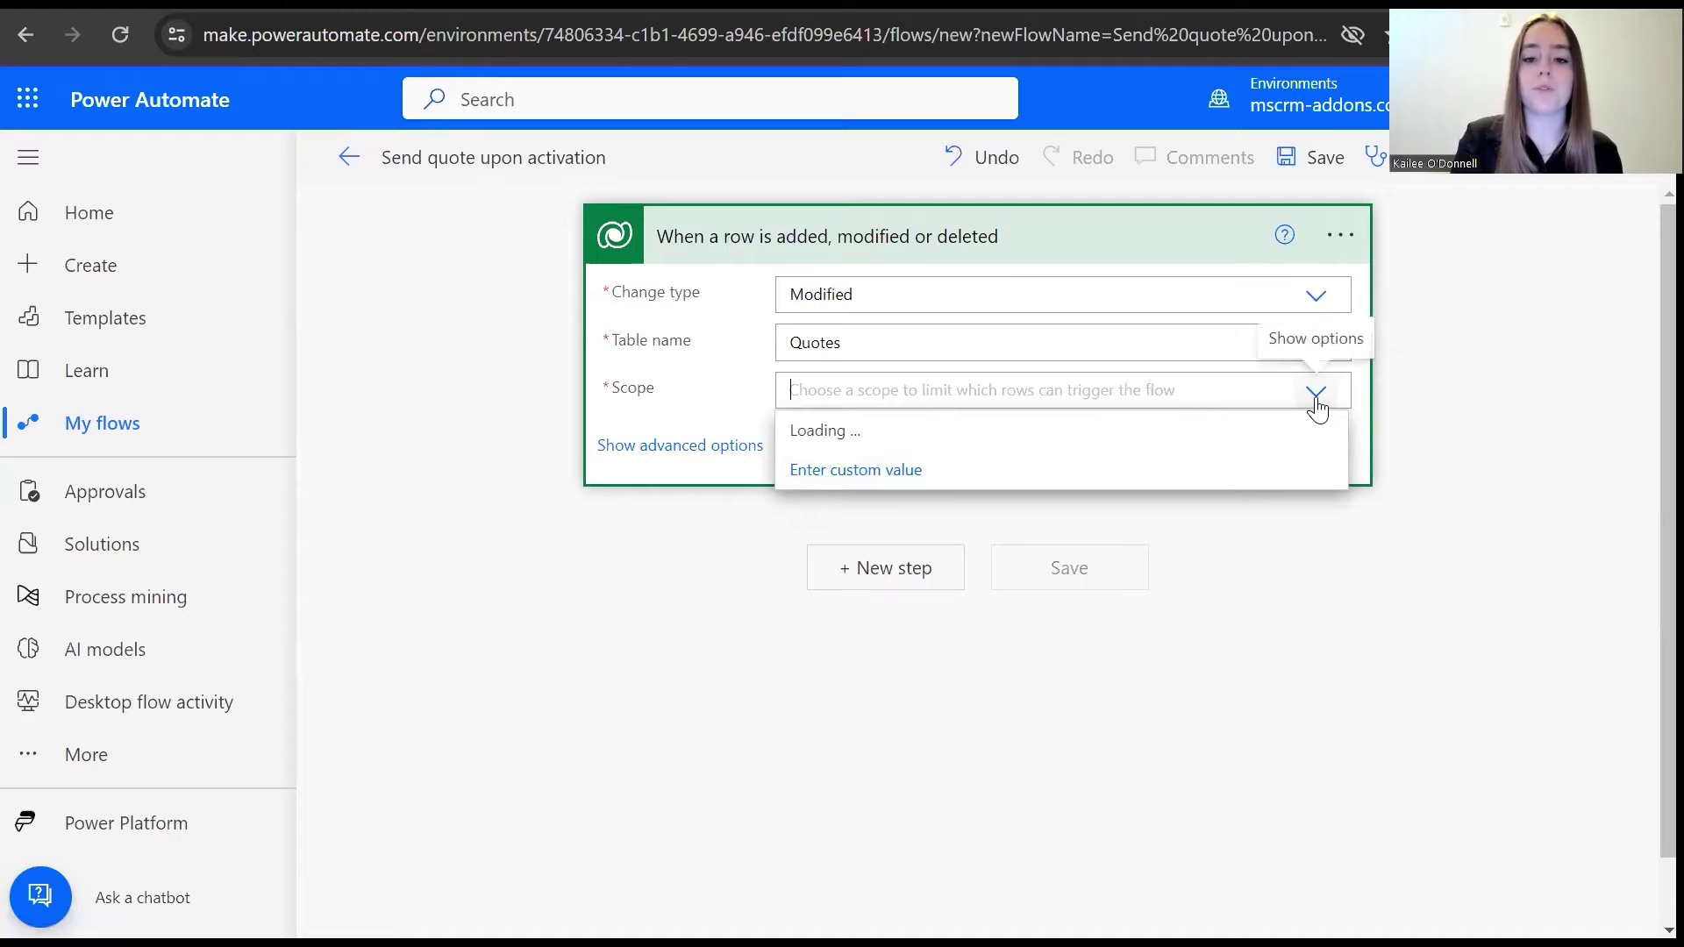
pyautogui.write('orga')
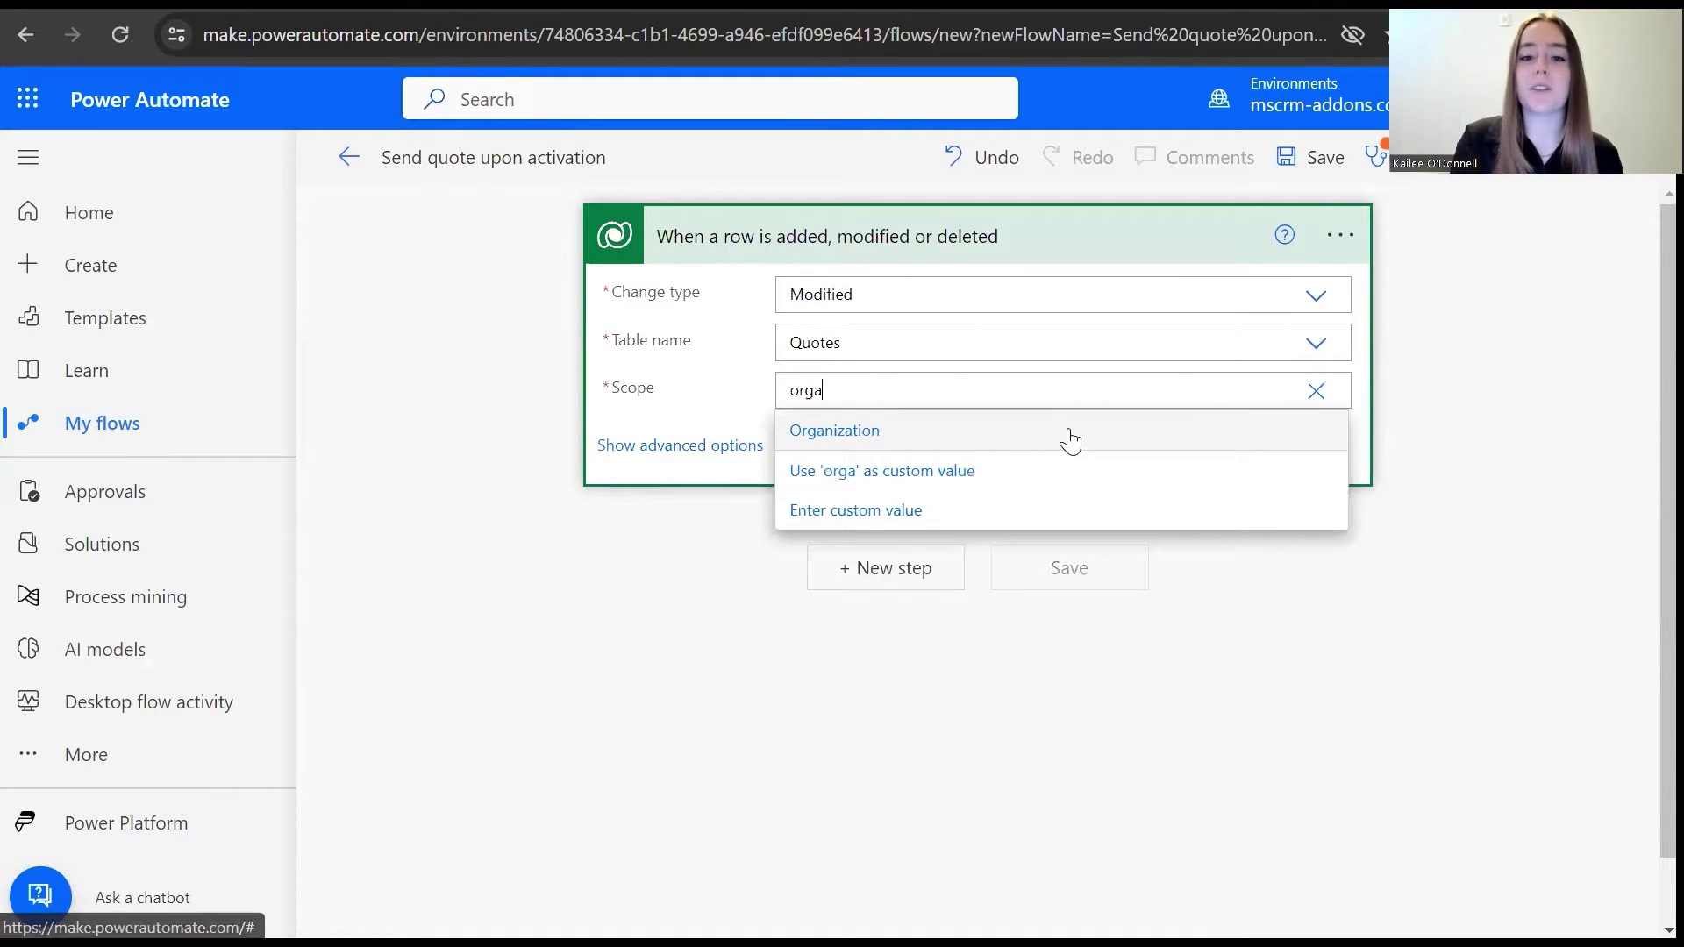
pyautogui.click(1067, 437)
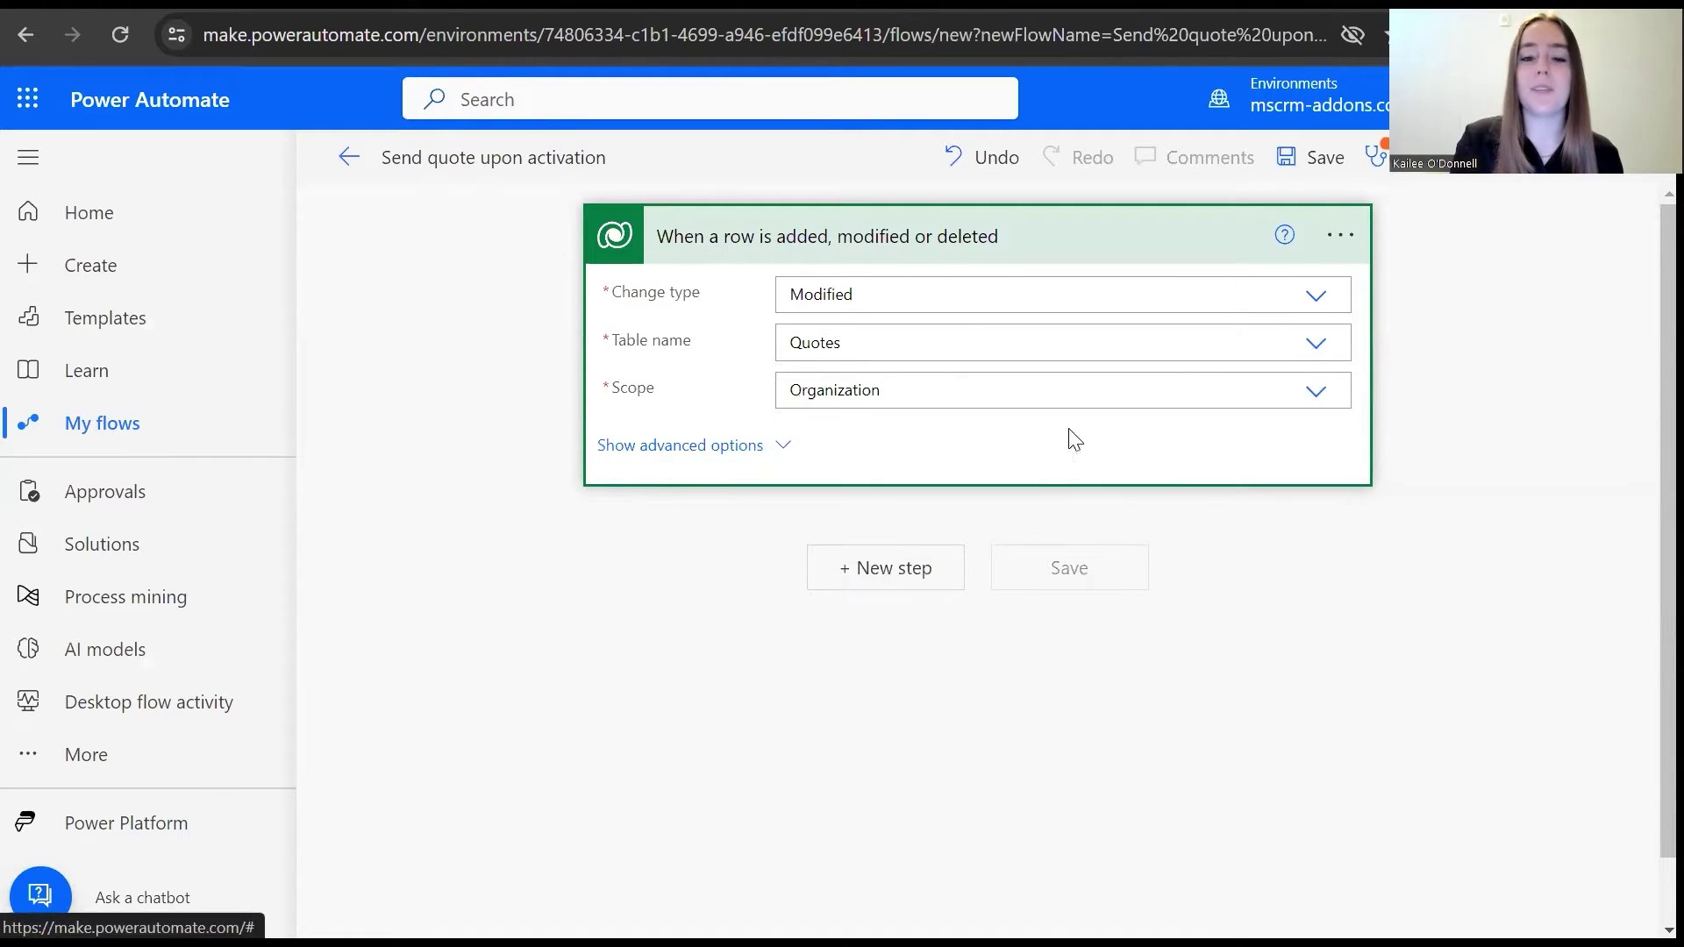
# Step: In the trigger's advanced options, set Select columns to statecode and Filter rows to statecode eq 1
pyautogui.click(727, 454)
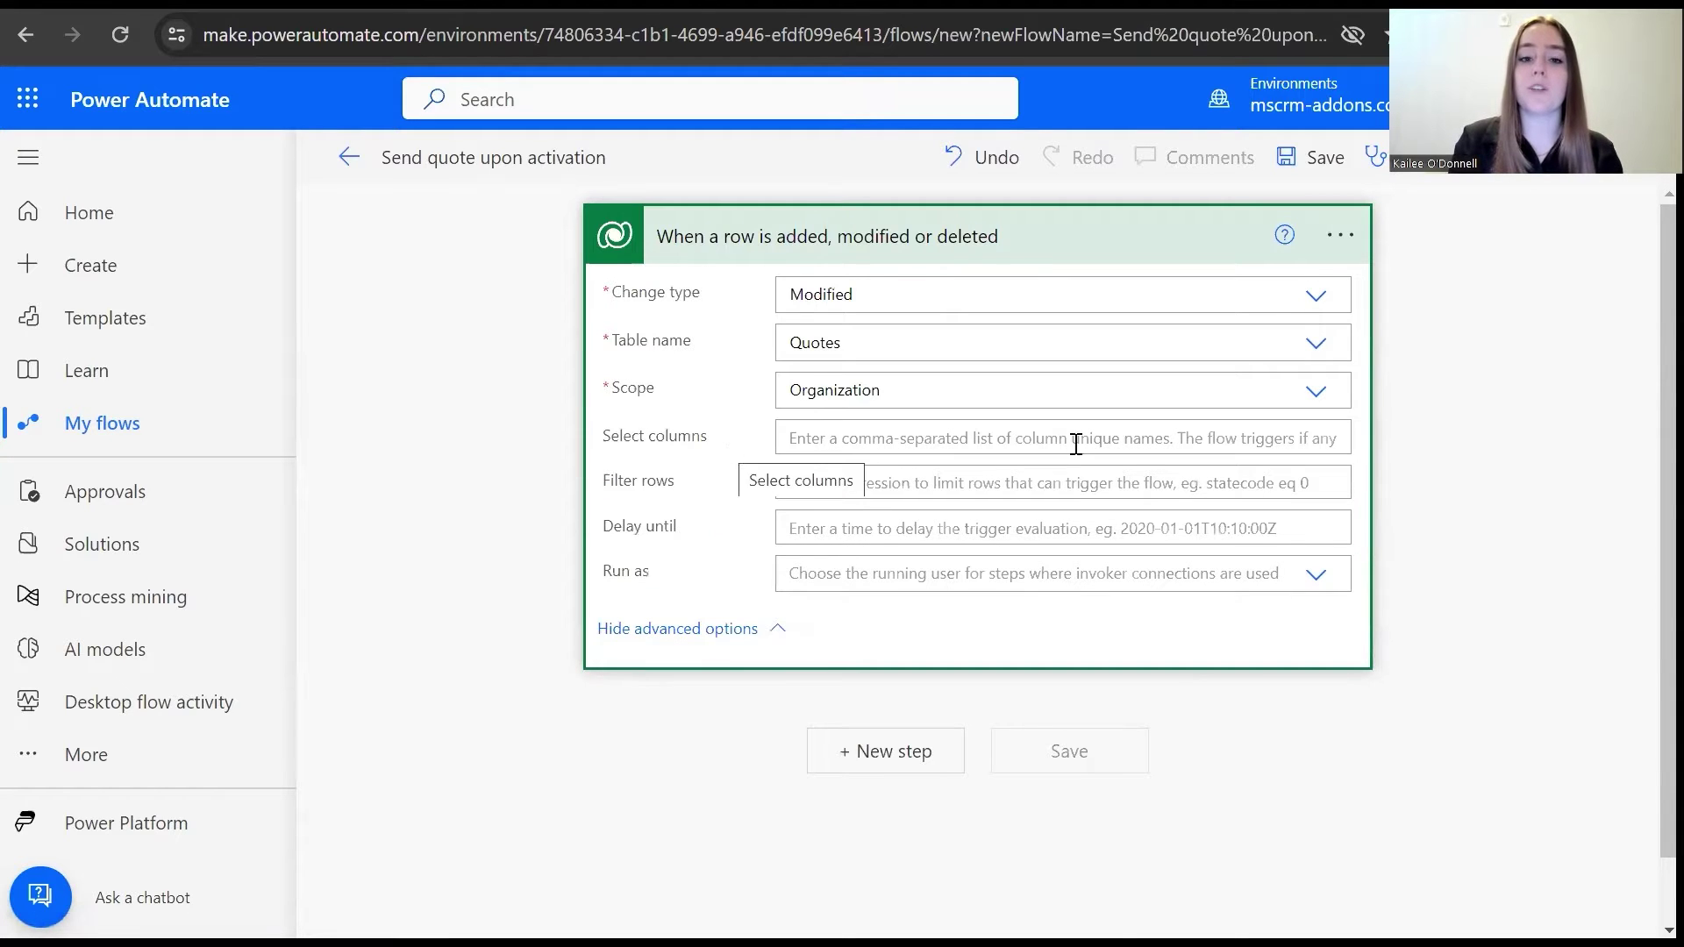
pyautogui.click(808, 440)
pyautogui.write('sta')
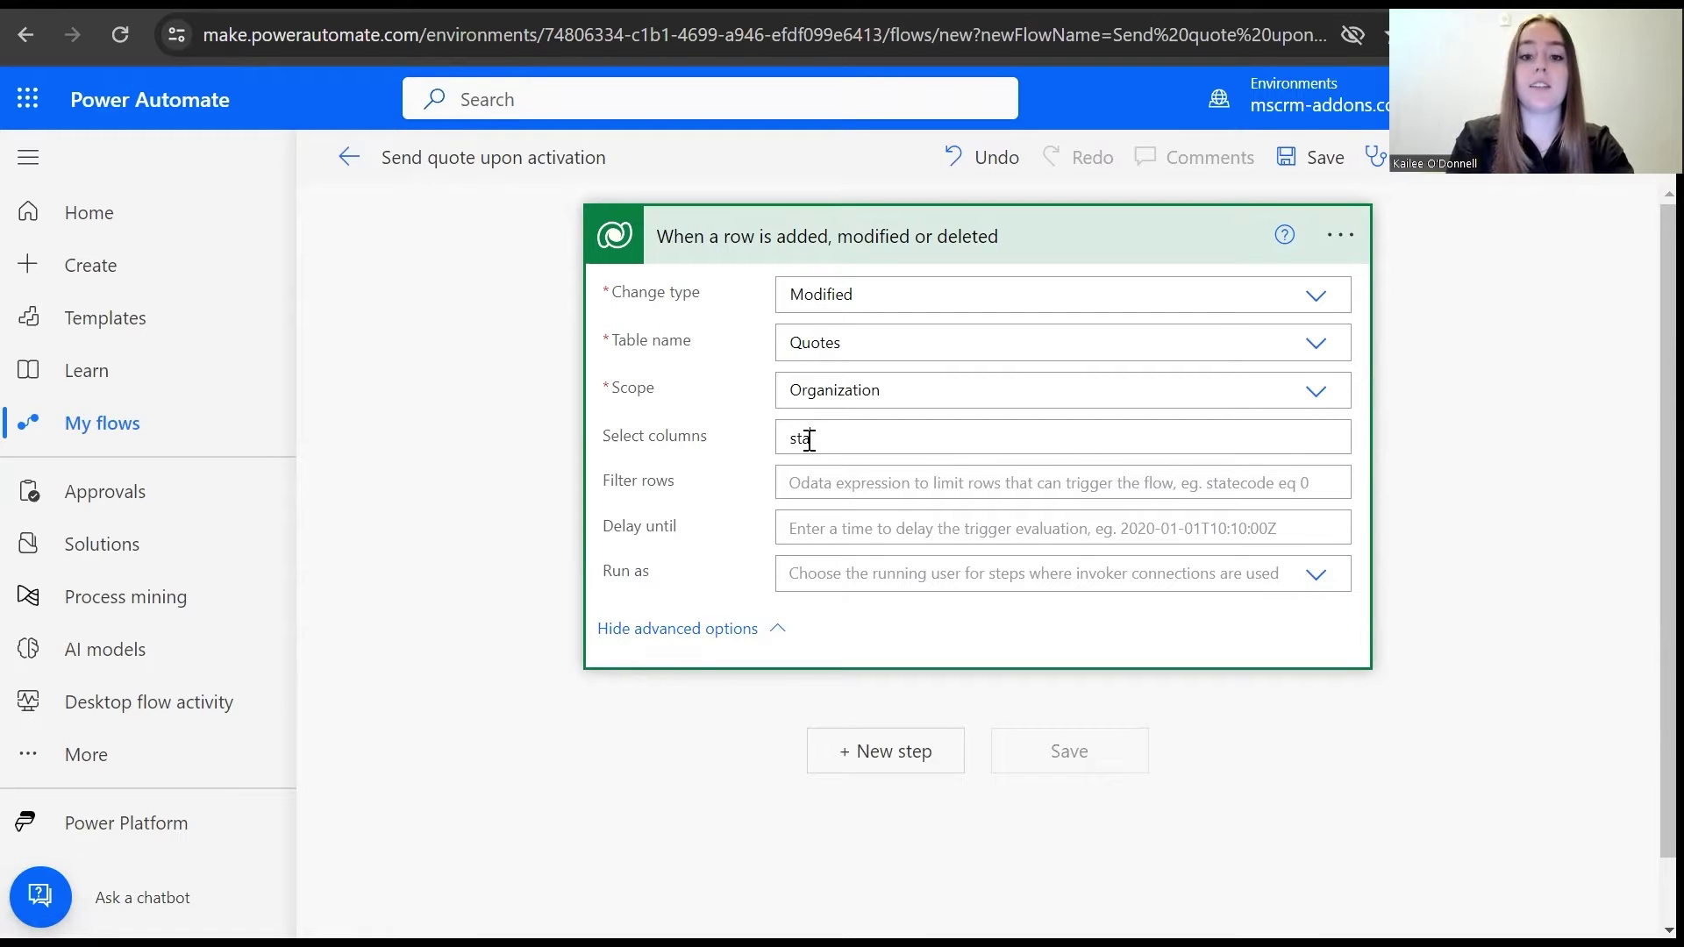
pyautogui.write('tecode')
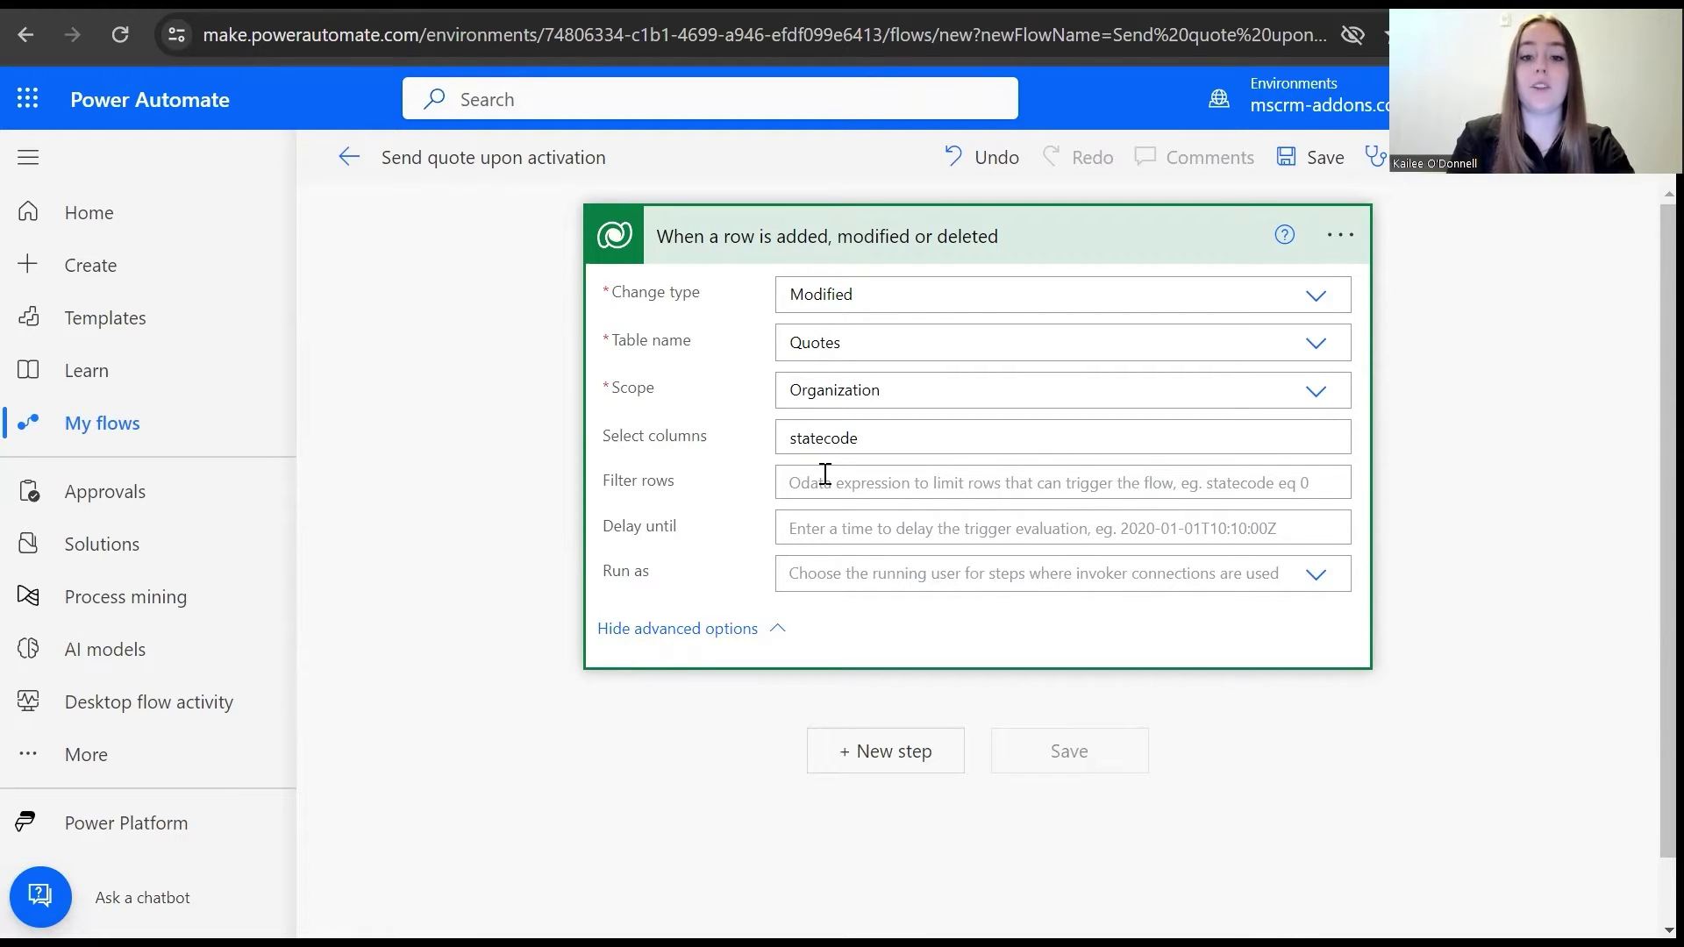
pyautogui.click(824, 475)
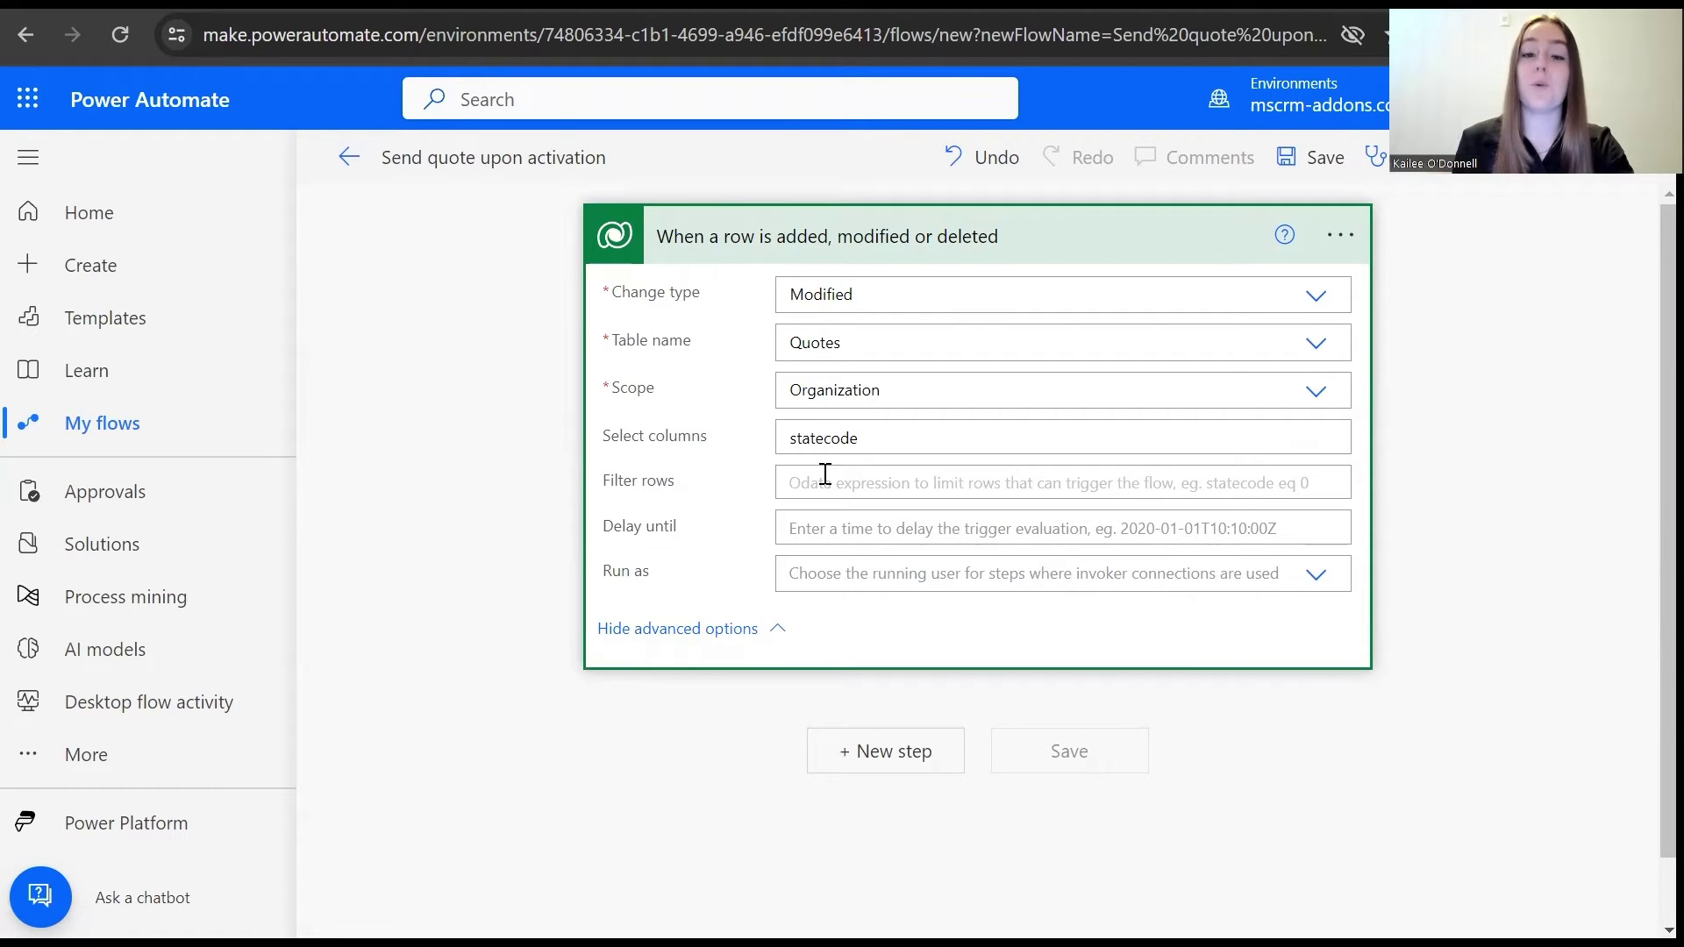
pyautogui.write('statecode eq 1')
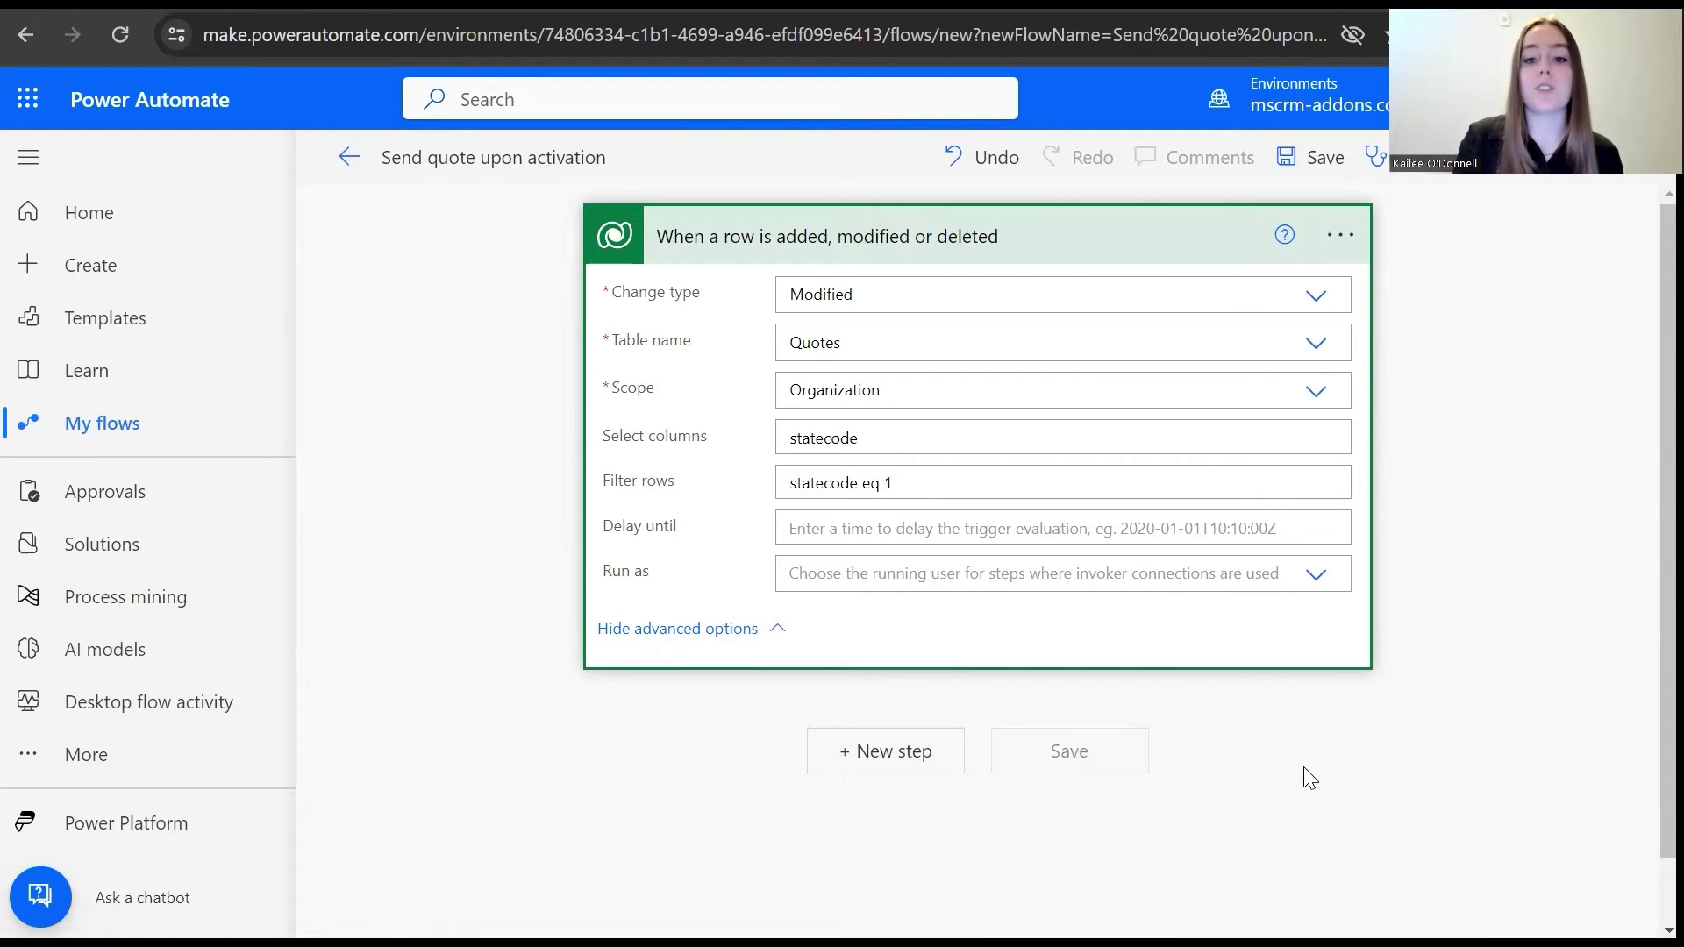
pyautogui.click(1309, 778)
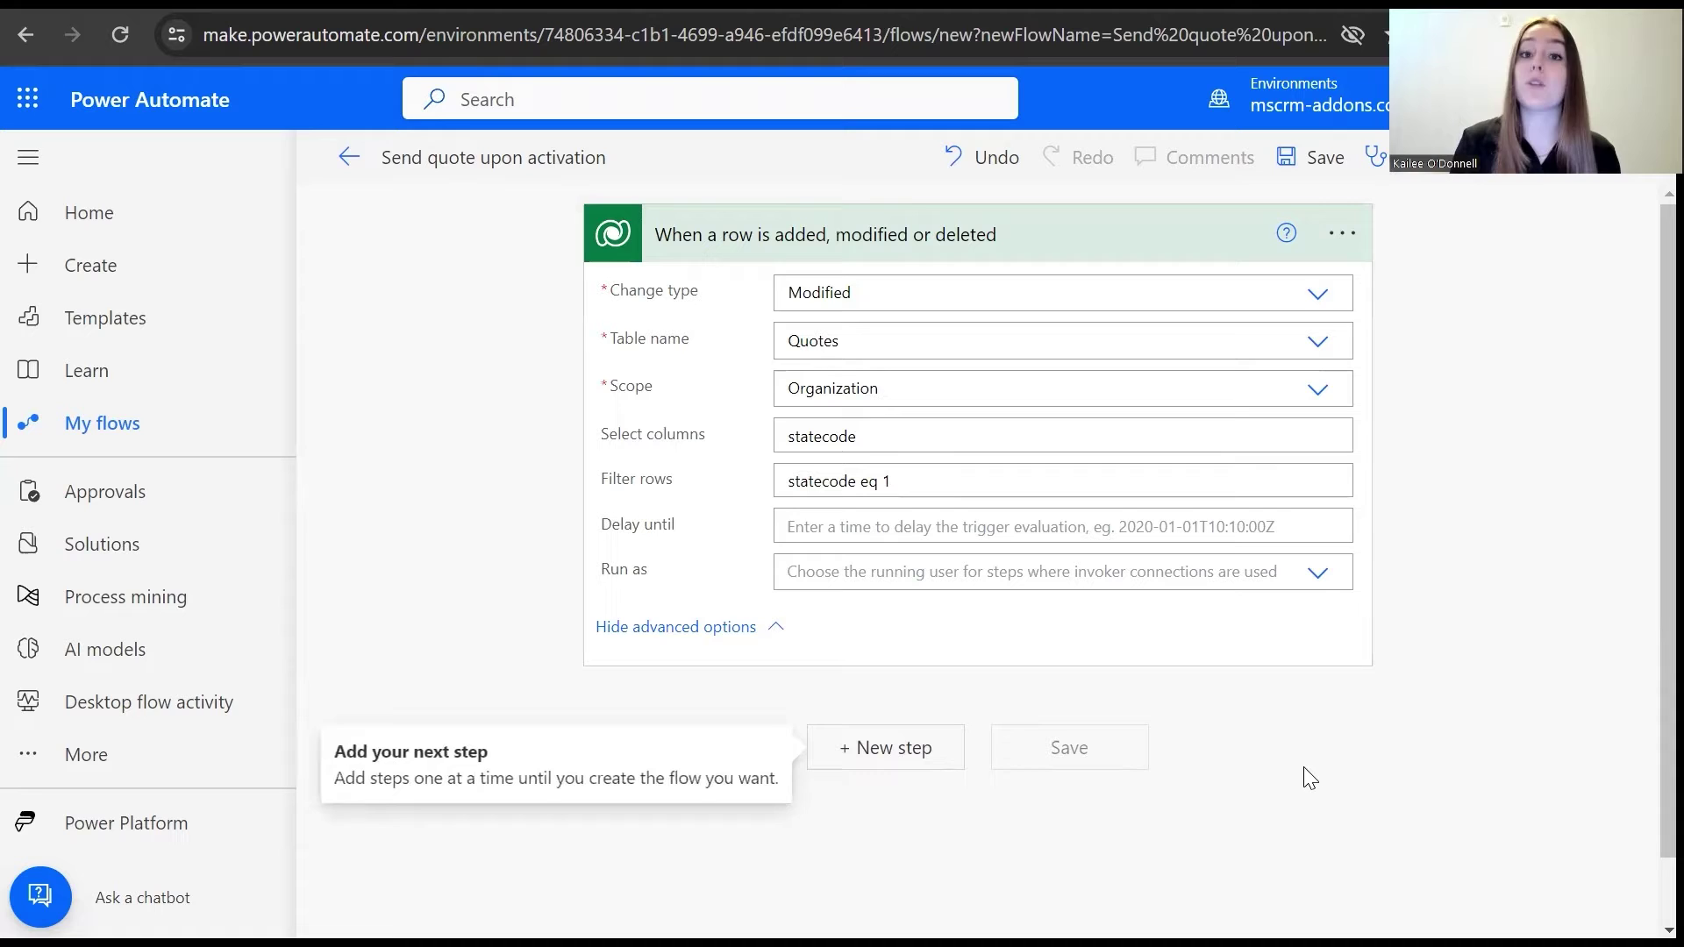
# Step: Add a Microsoft Dataverse 'Add a new row' step targeting the Email Messages table
pyautogui.click(866, 756)
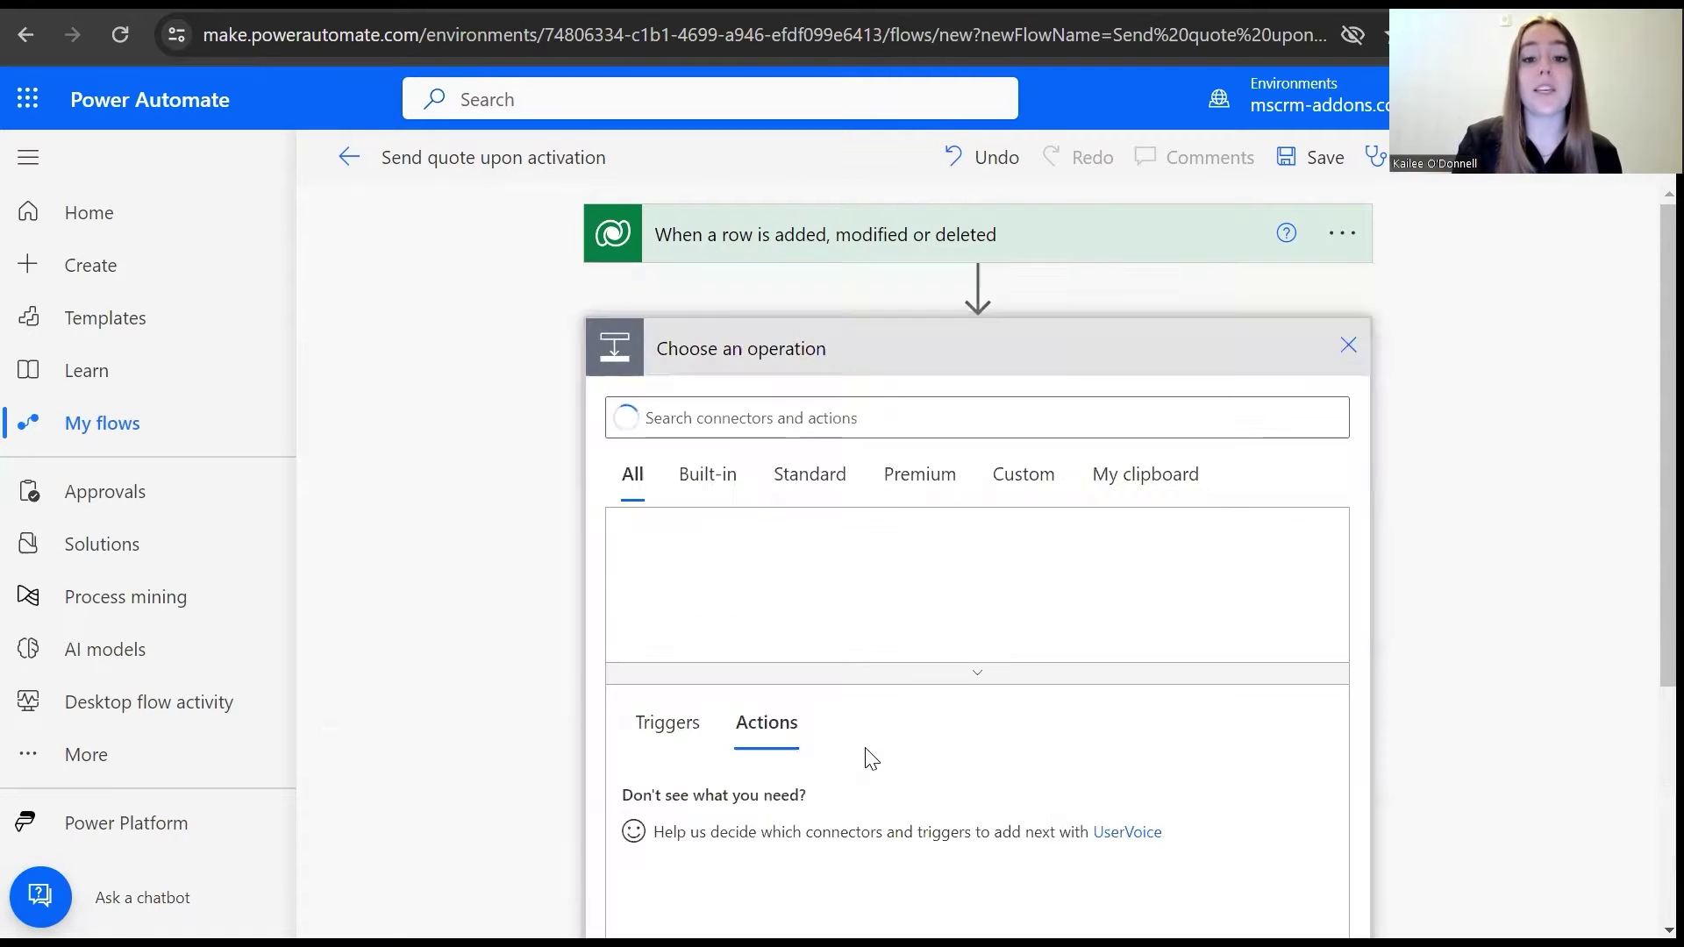
pyautogui.click(775, 420)
pyautogui.write('mircrosoft')
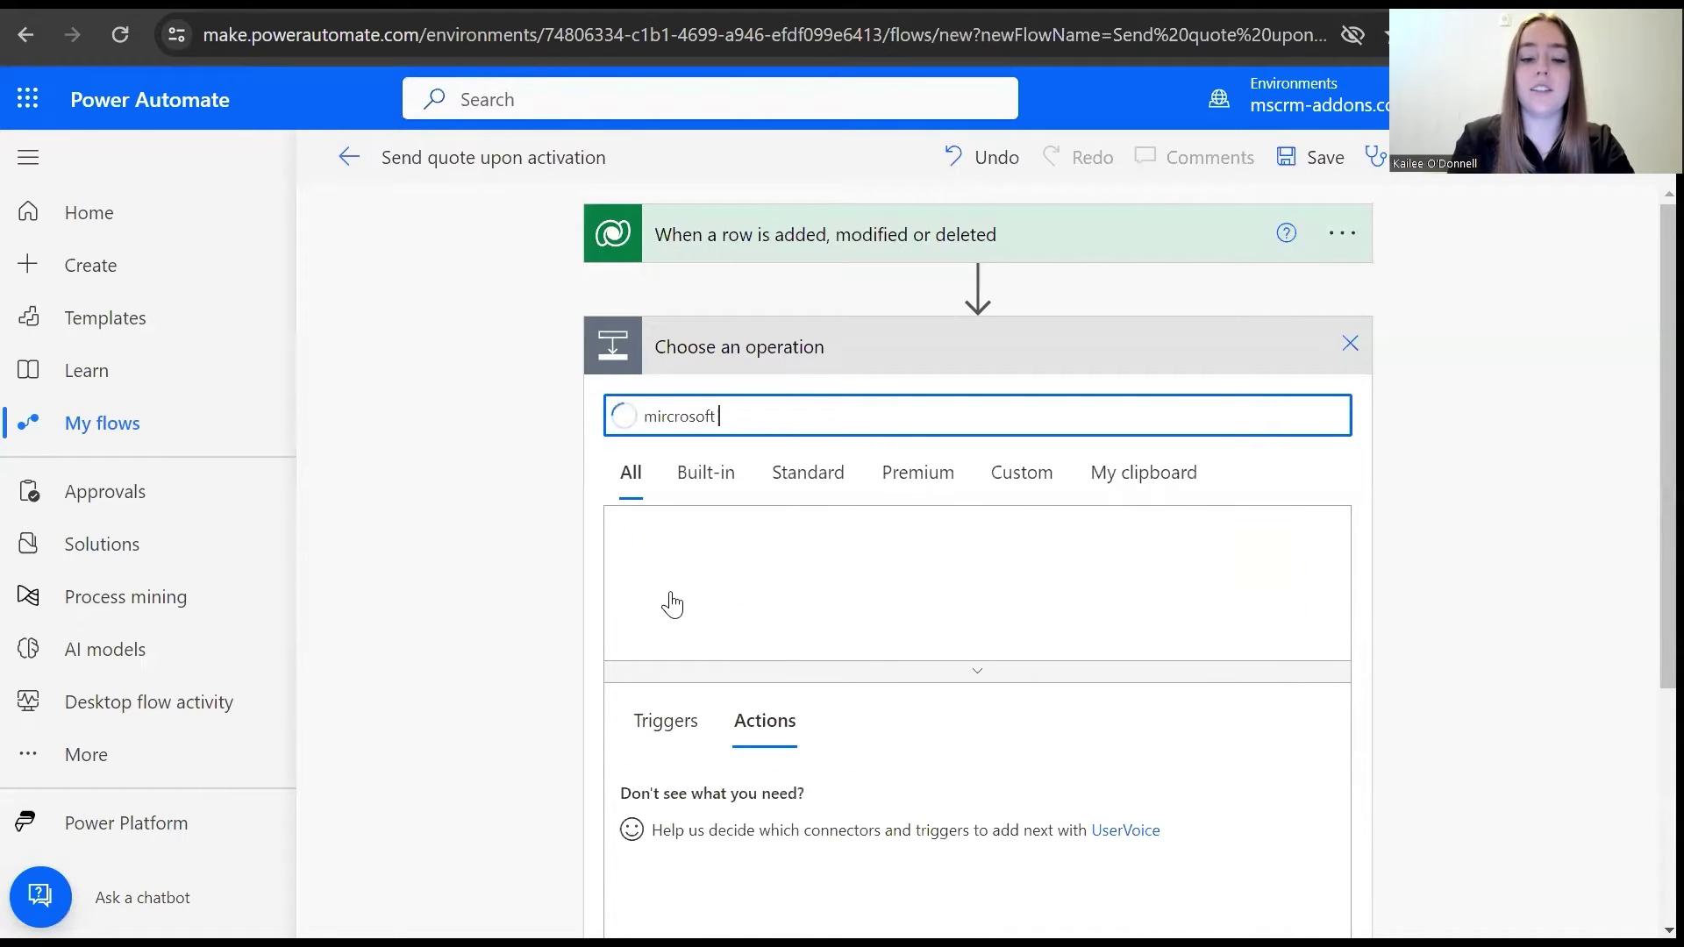
pyautogui.click(668, 601)
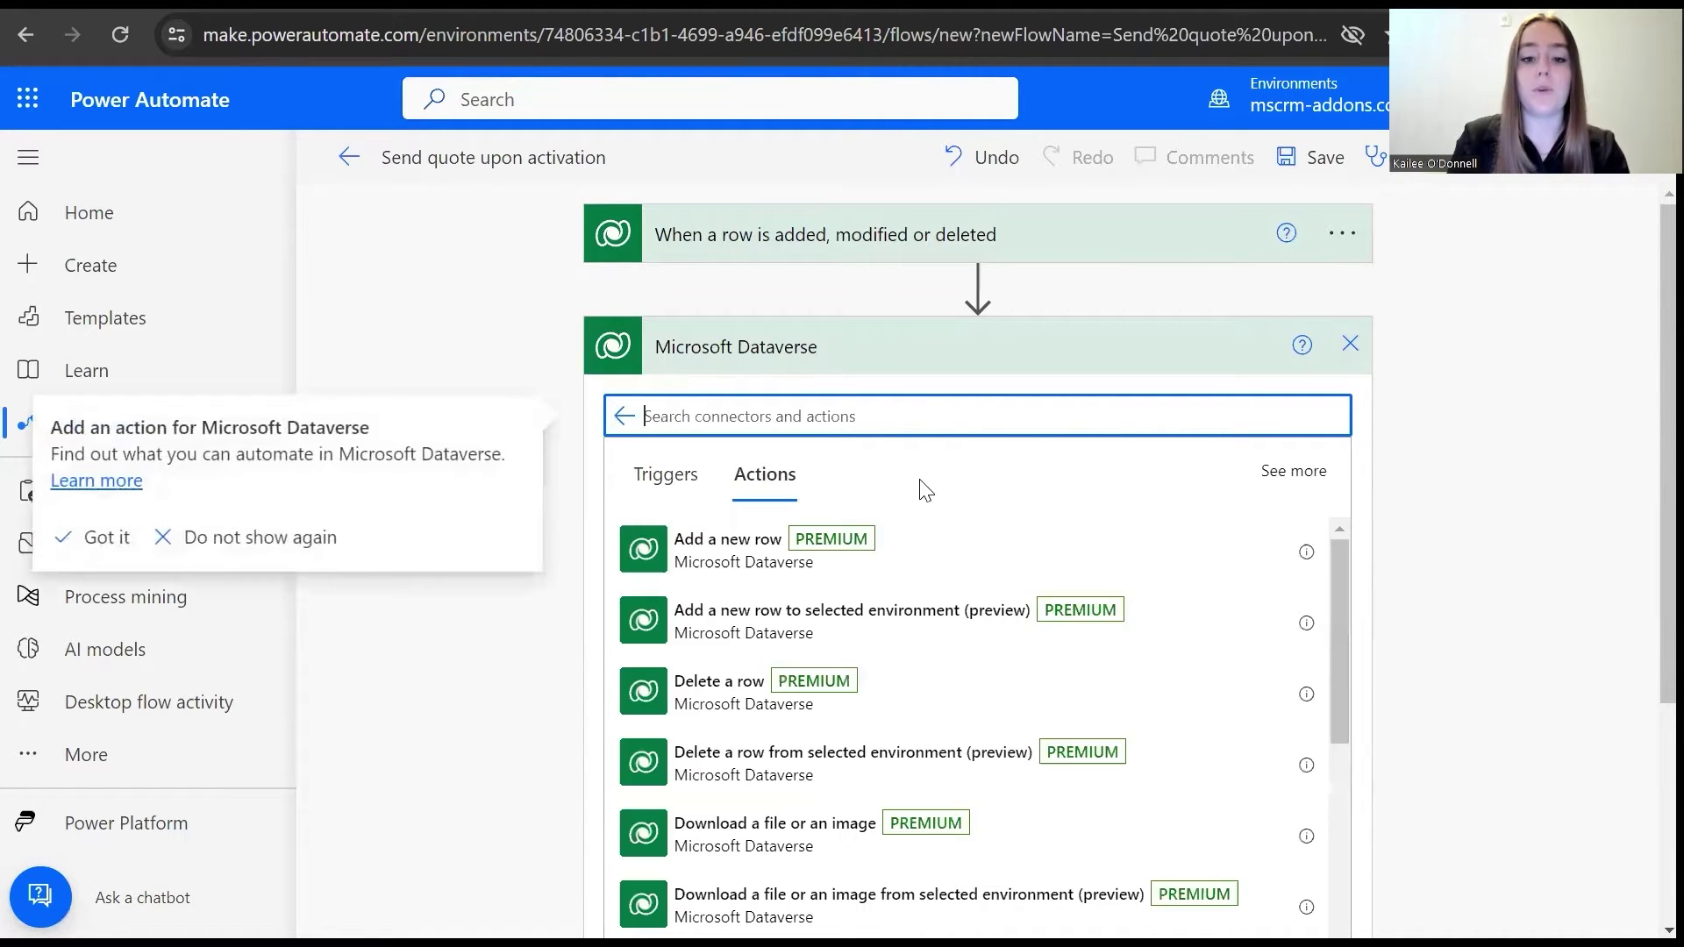
pyautogui.click(910, 561)
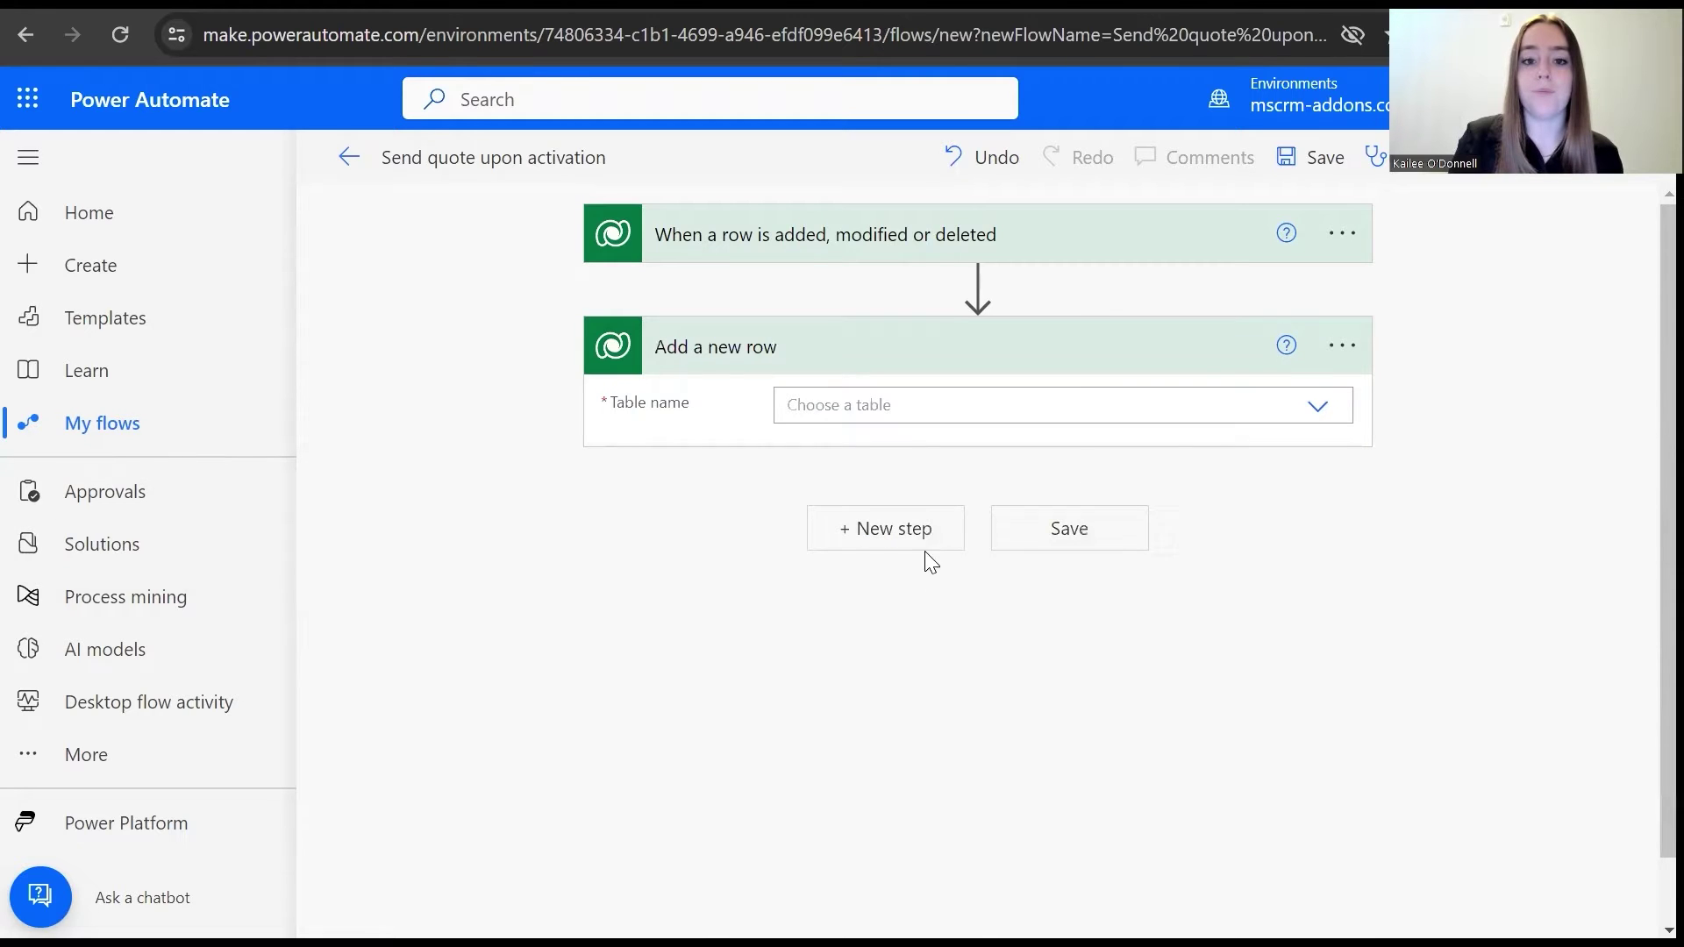
pyautogui.click(943, 400)
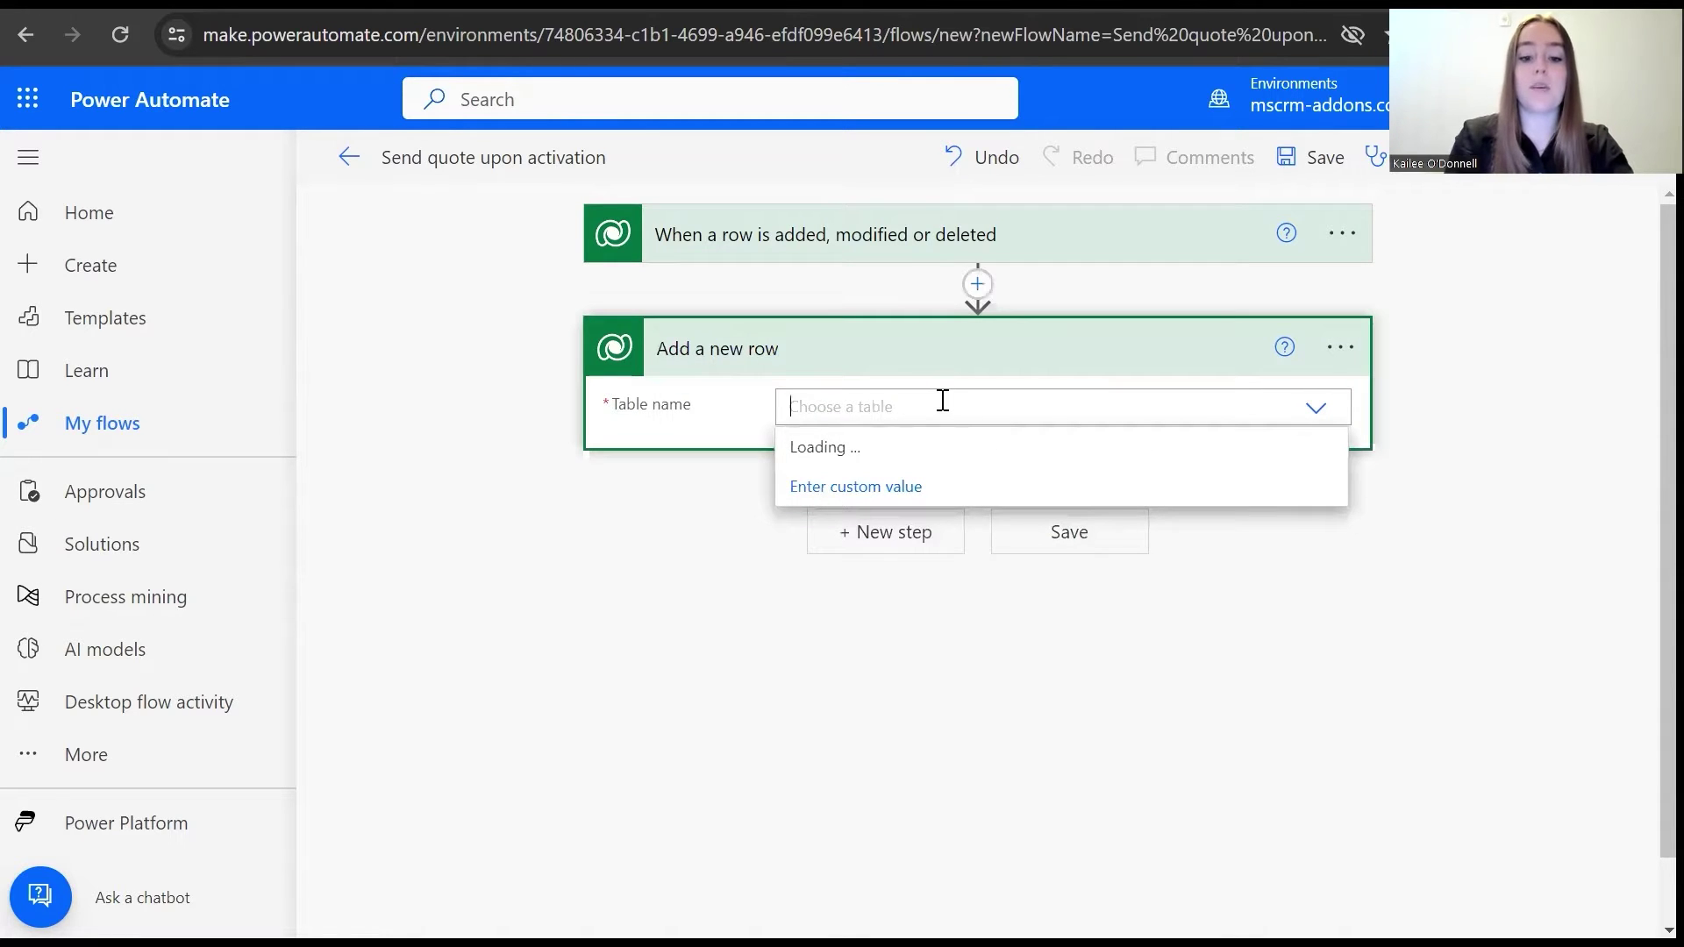
pyautogui.write('Email')
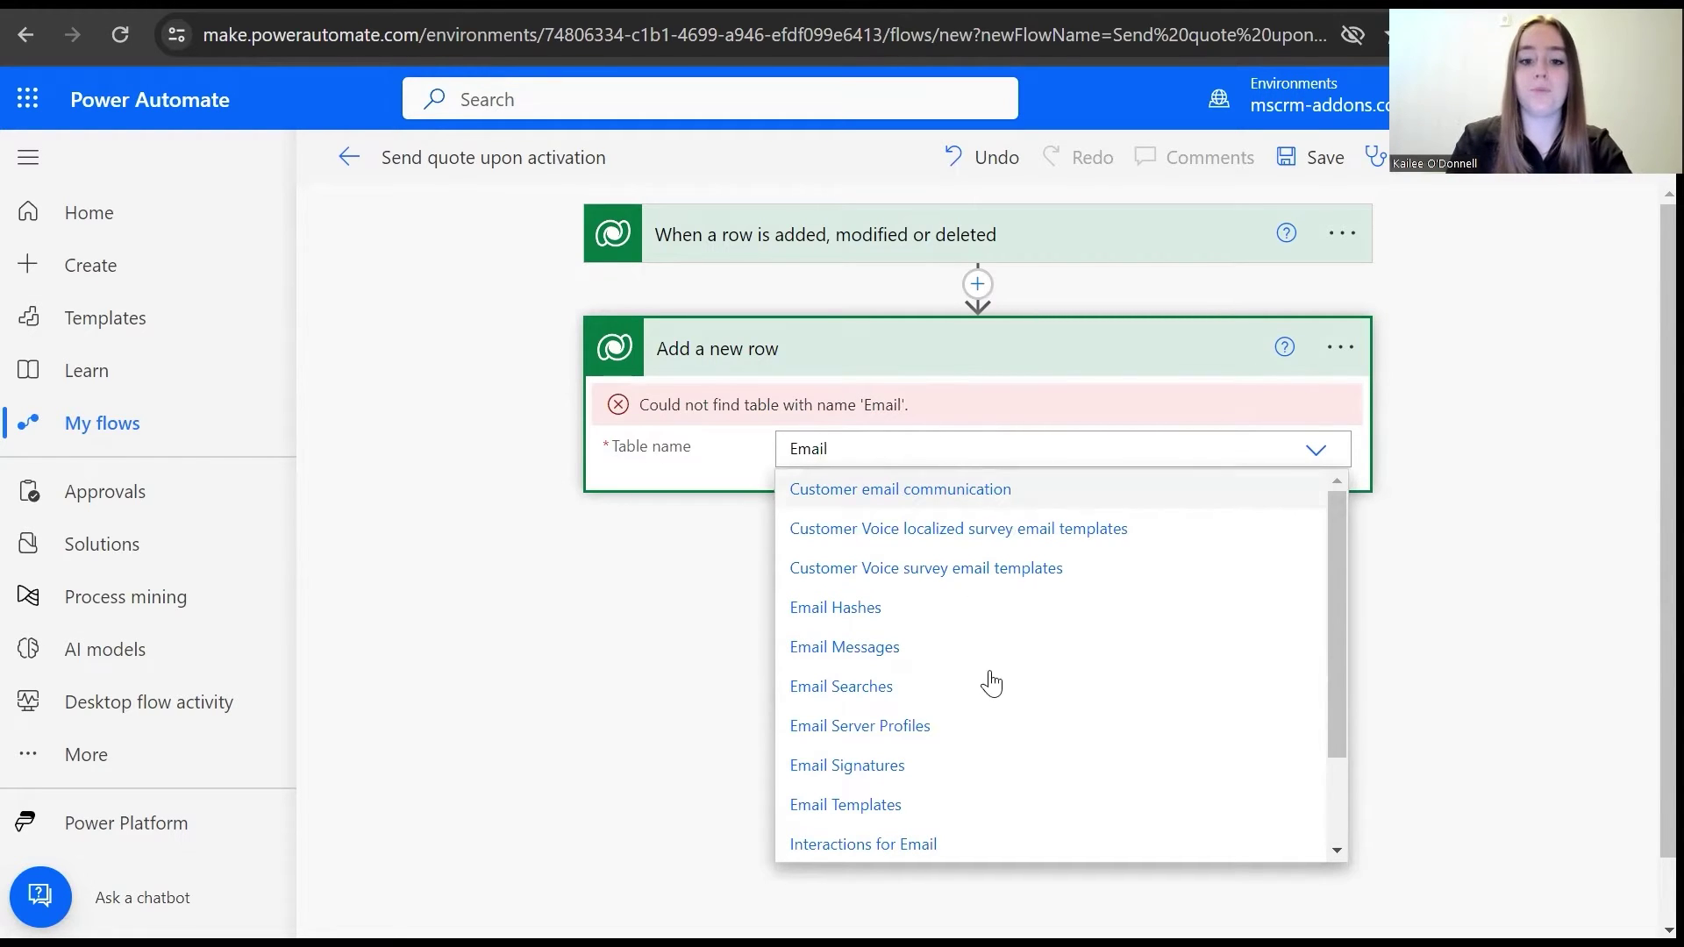
pyautogui.click(891, 649)
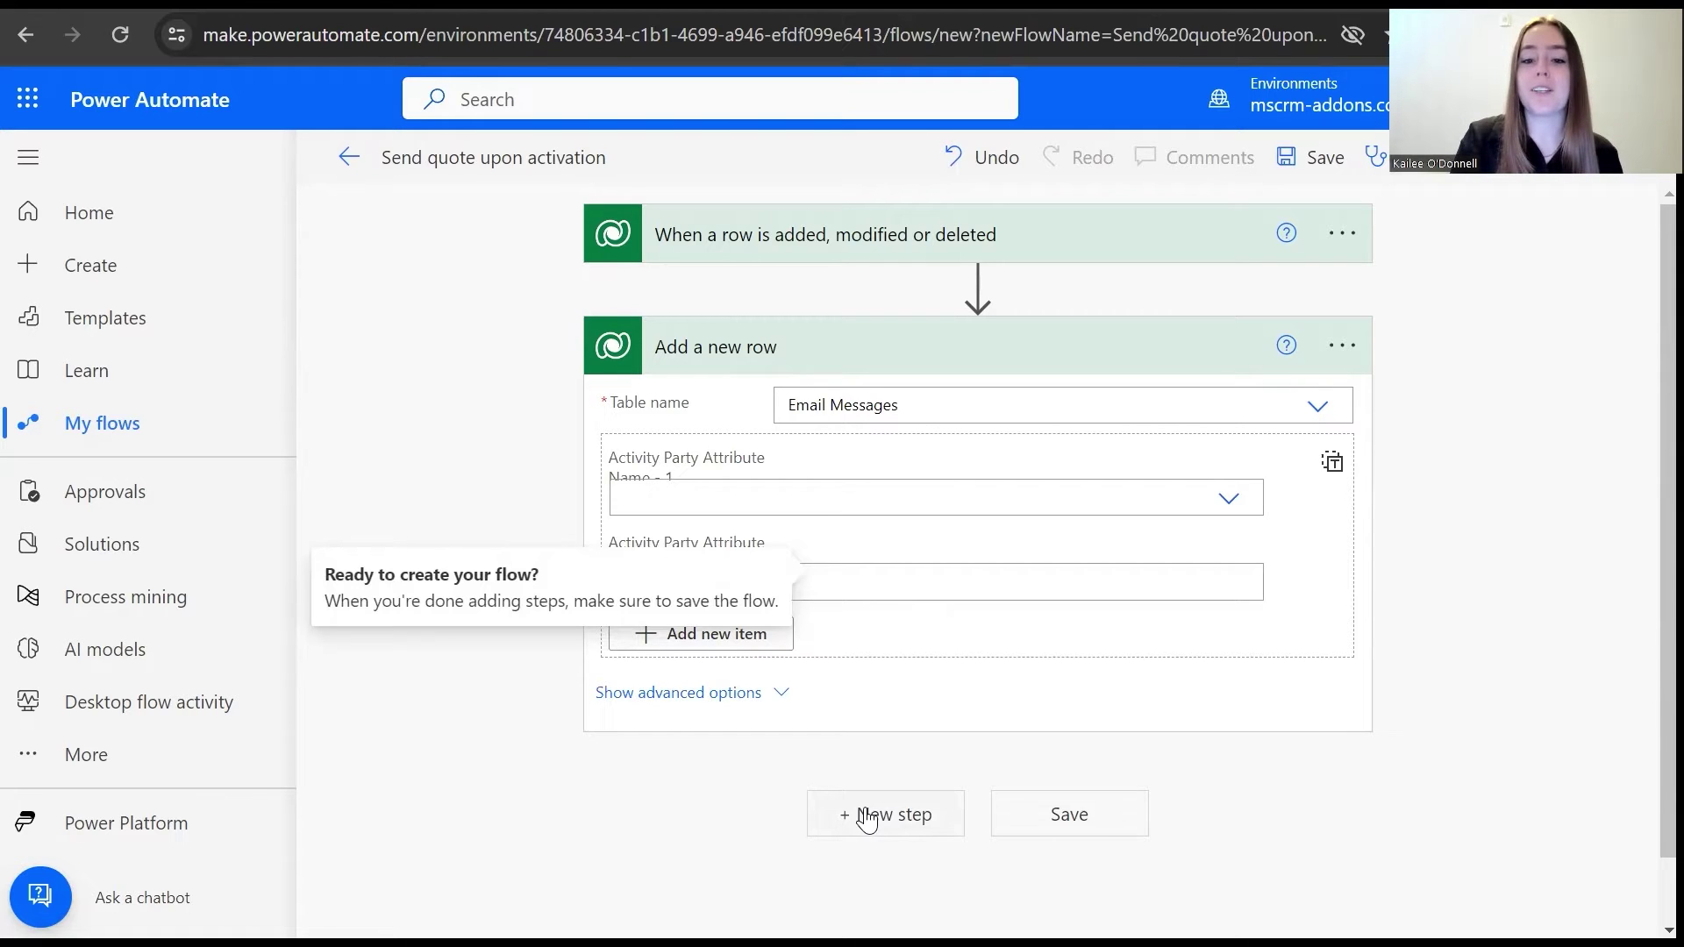
# Step: Add a DocumentsCorePack Create document (sync) (V3) step using template (Quote) Quote Template.docx
pyautogui.click(866, 821)
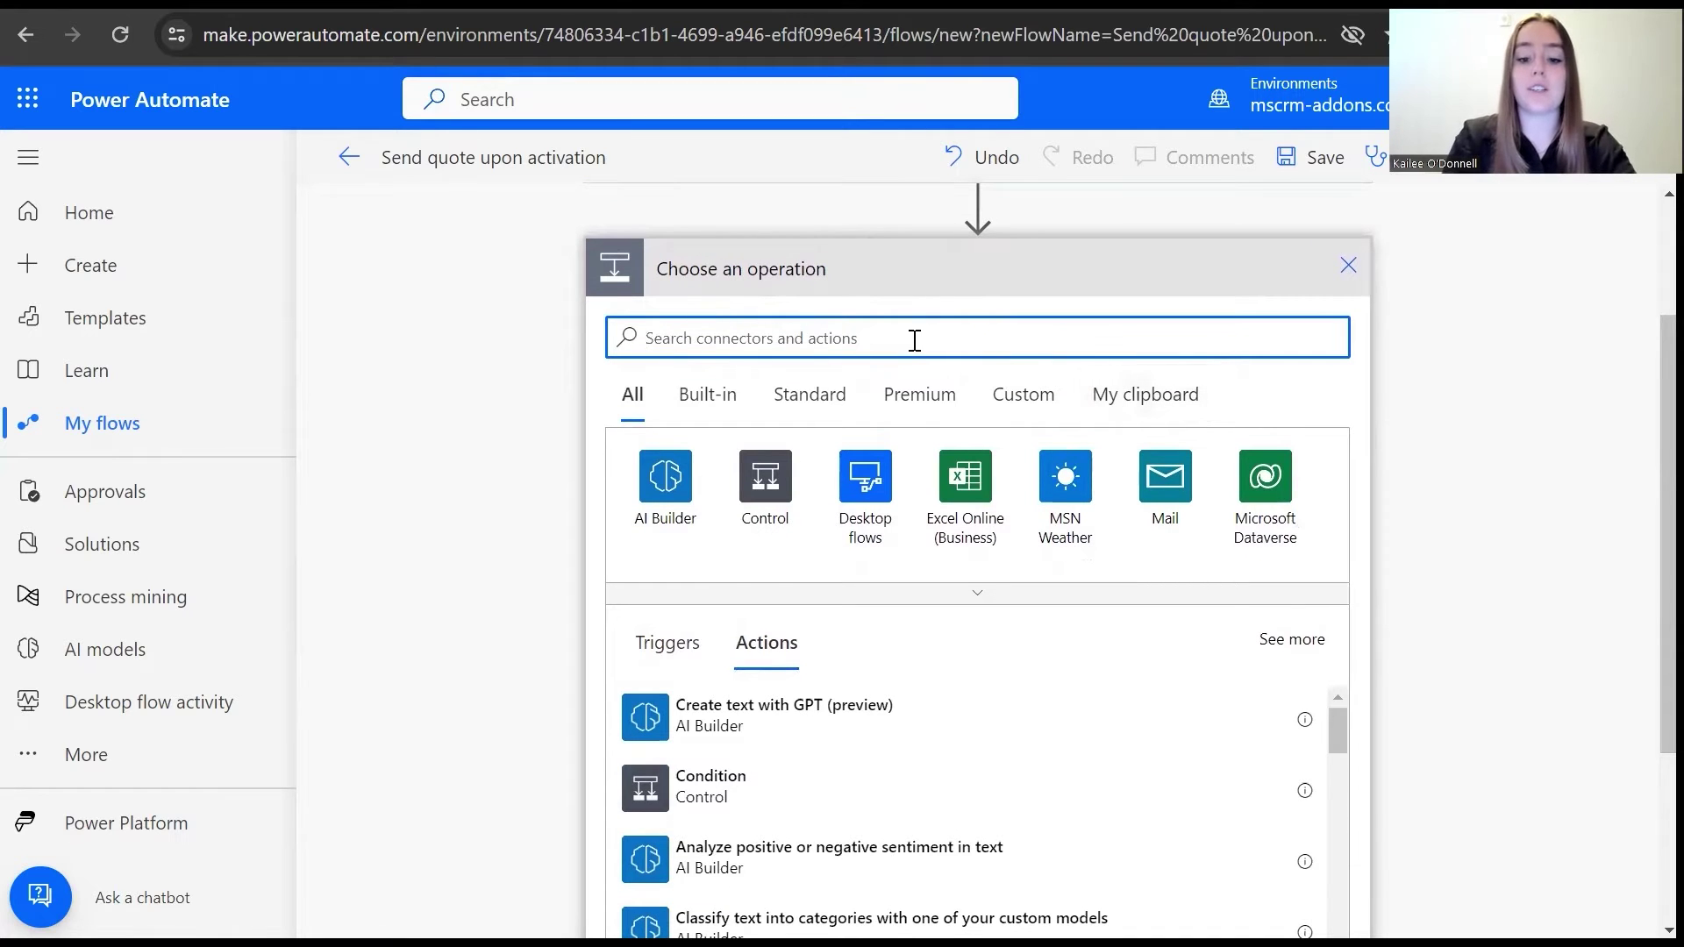
pyautogui.write('documentsco')
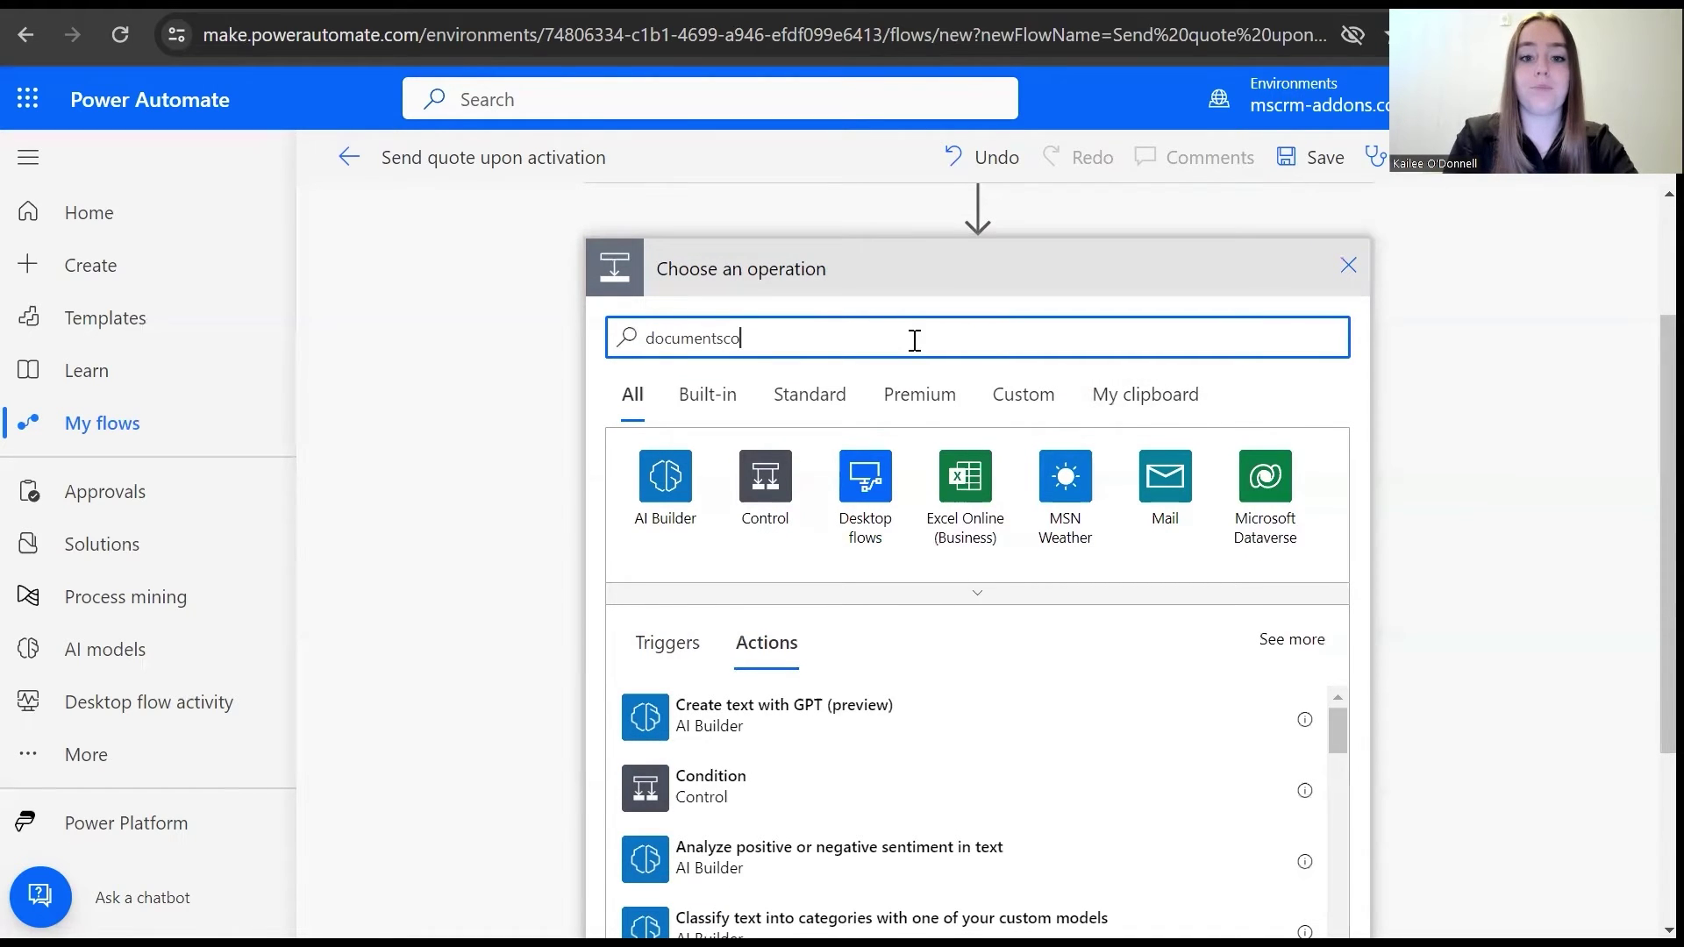
pyautogui.write('repack')
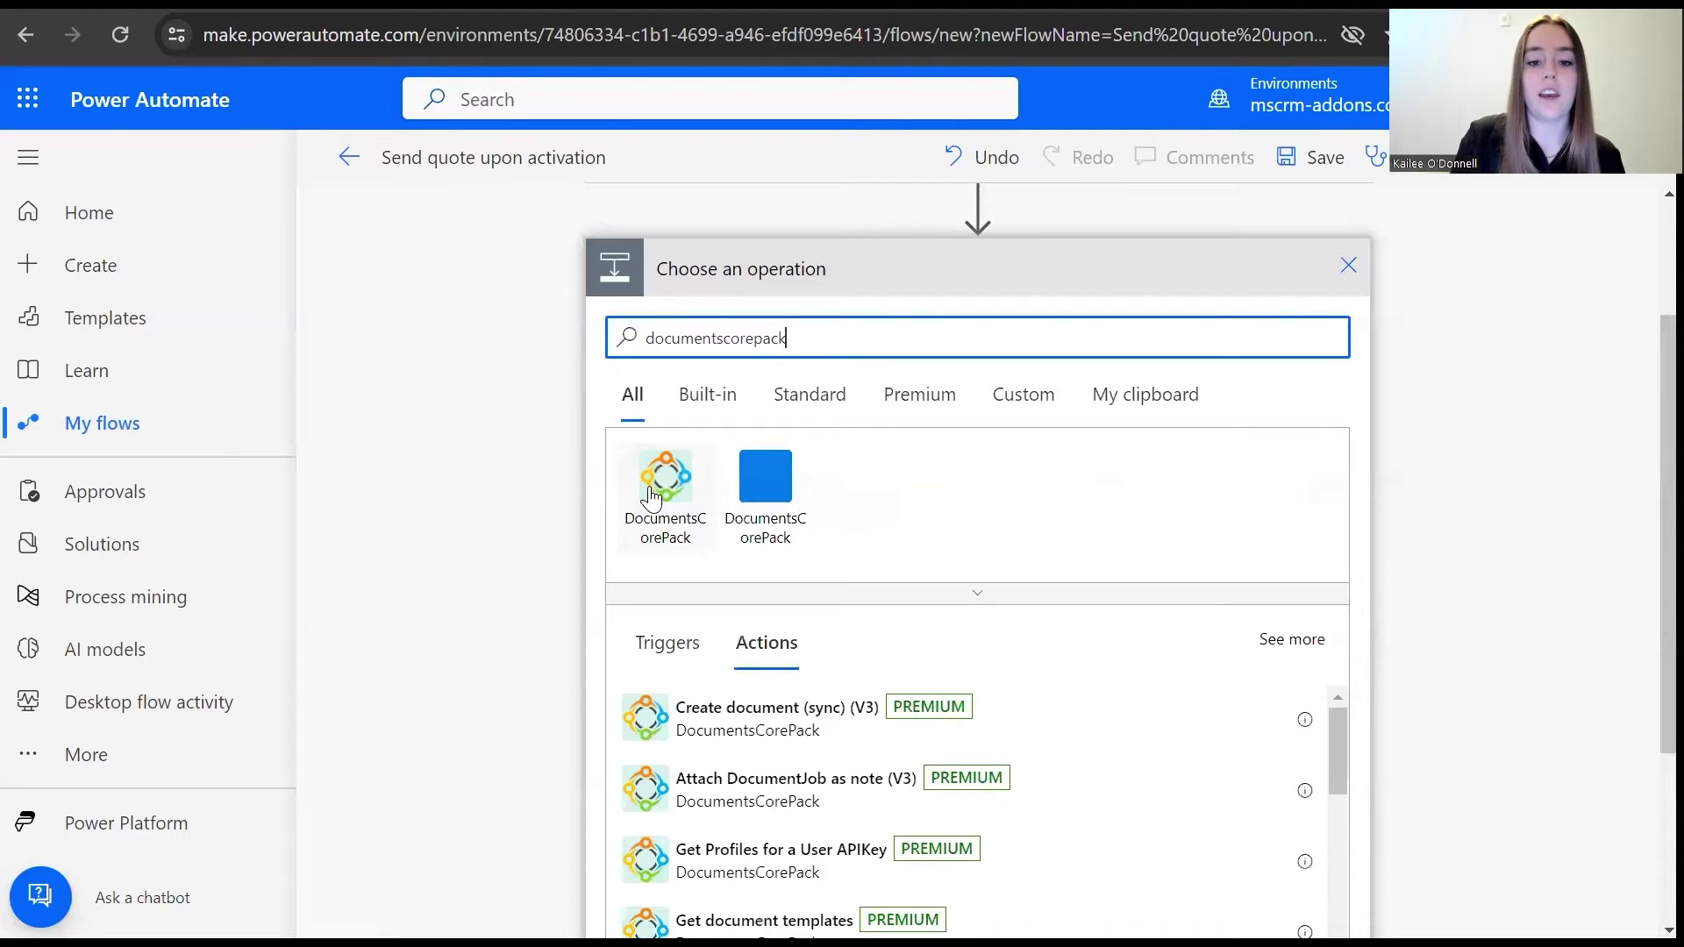
pyautogui.click(650, 488)
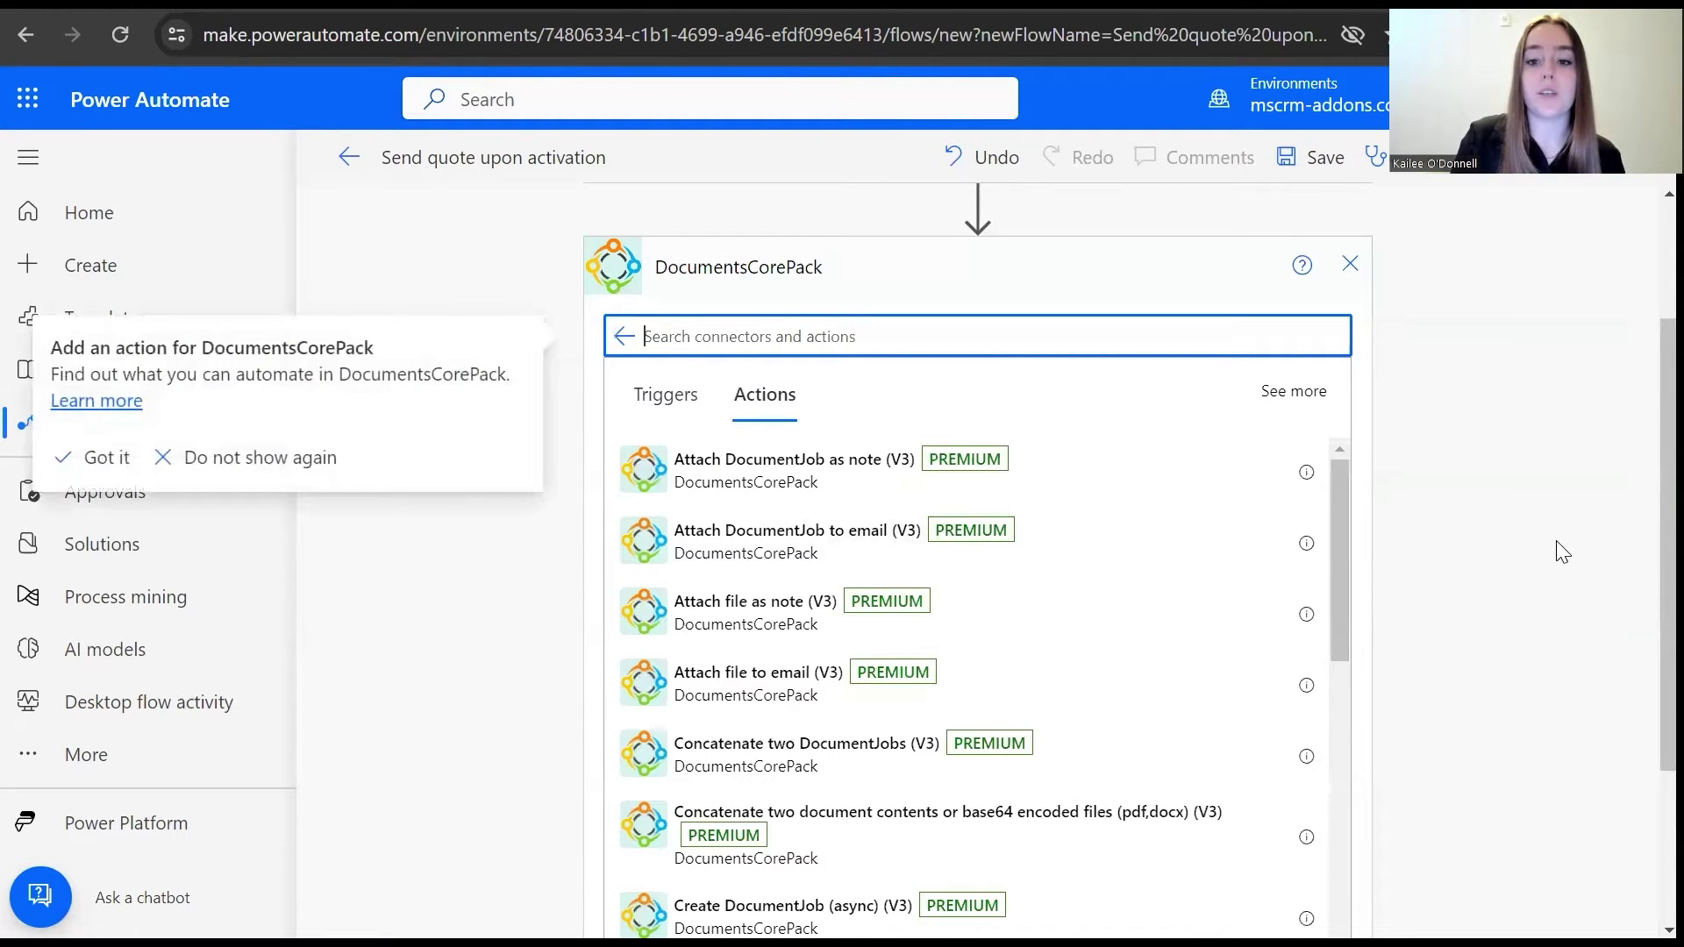
pyautogui.moveTo(1345, 588); pyautogui.dragTo(1313, 752)
pyautogui.click(858, 719)
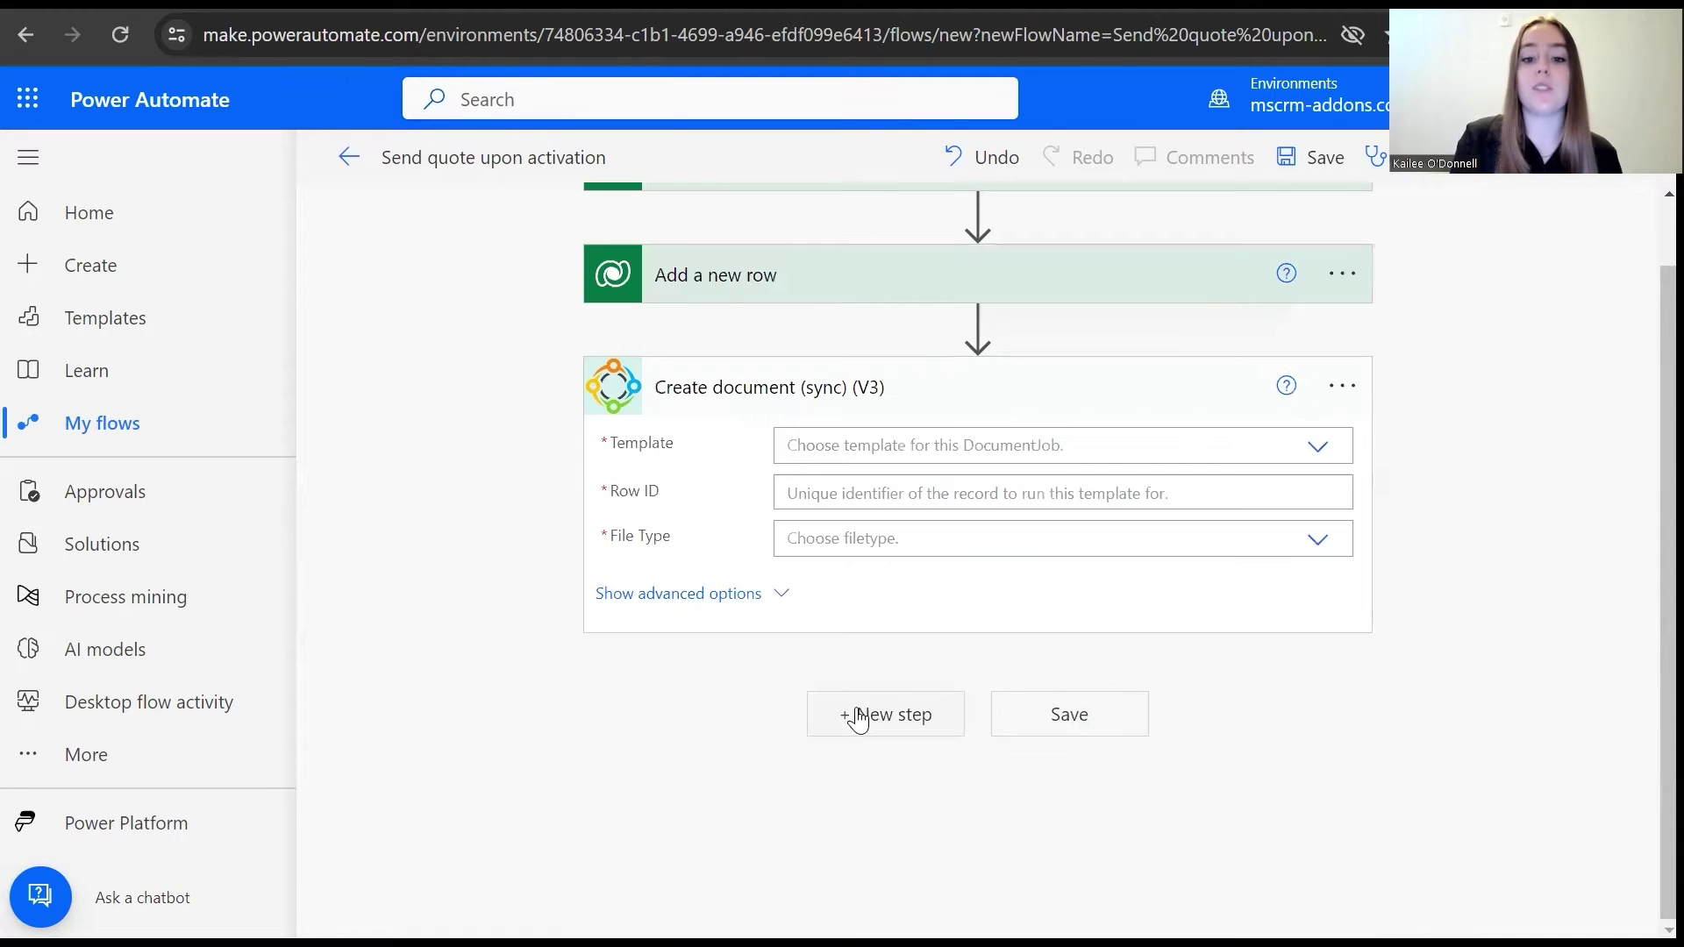
pyautogui.click(976, 448)
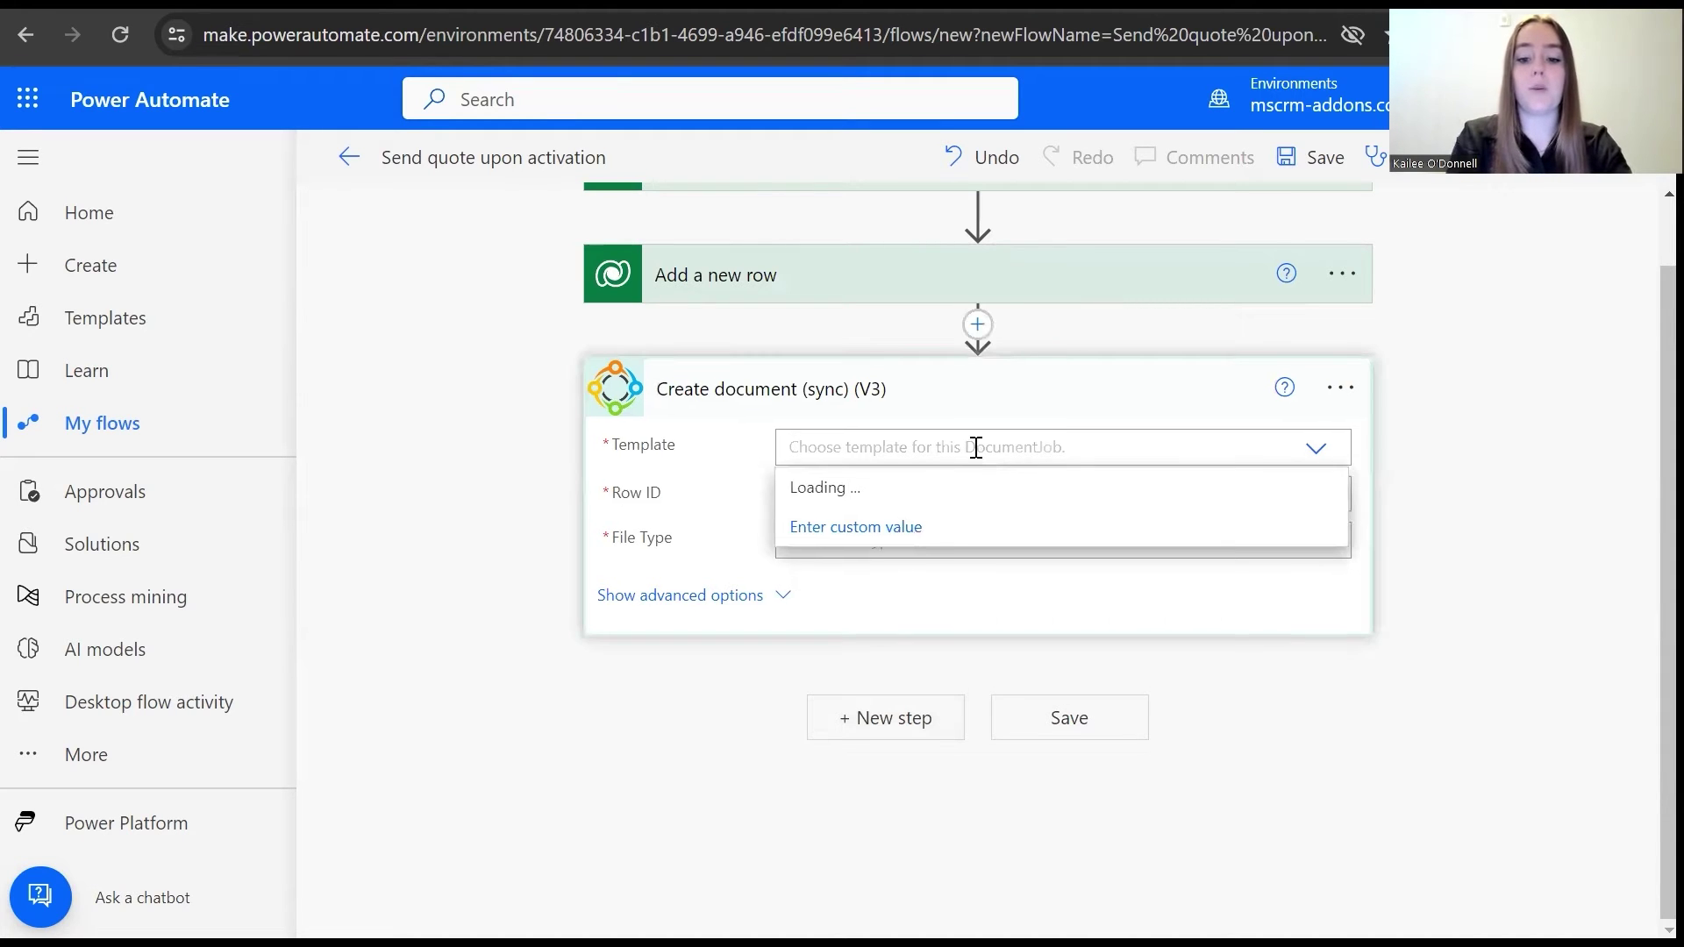
pyautogui.write('quote')
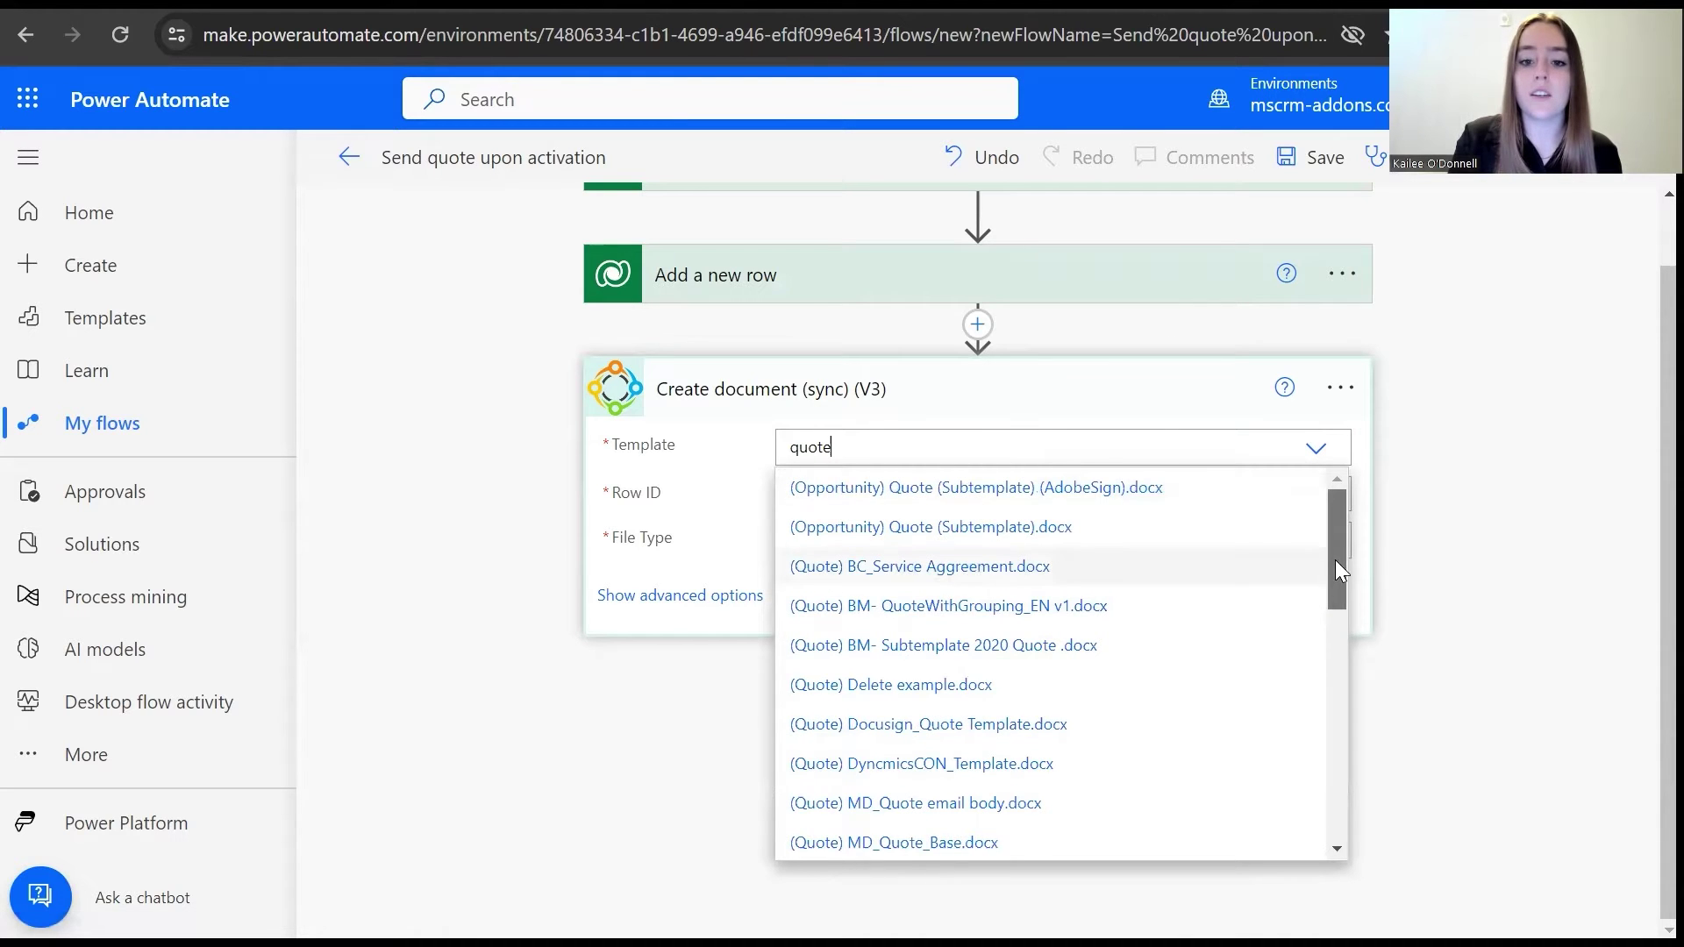
pyautogui.moveTo(1335, 569); pyautogui.dragTo(1335, 693)
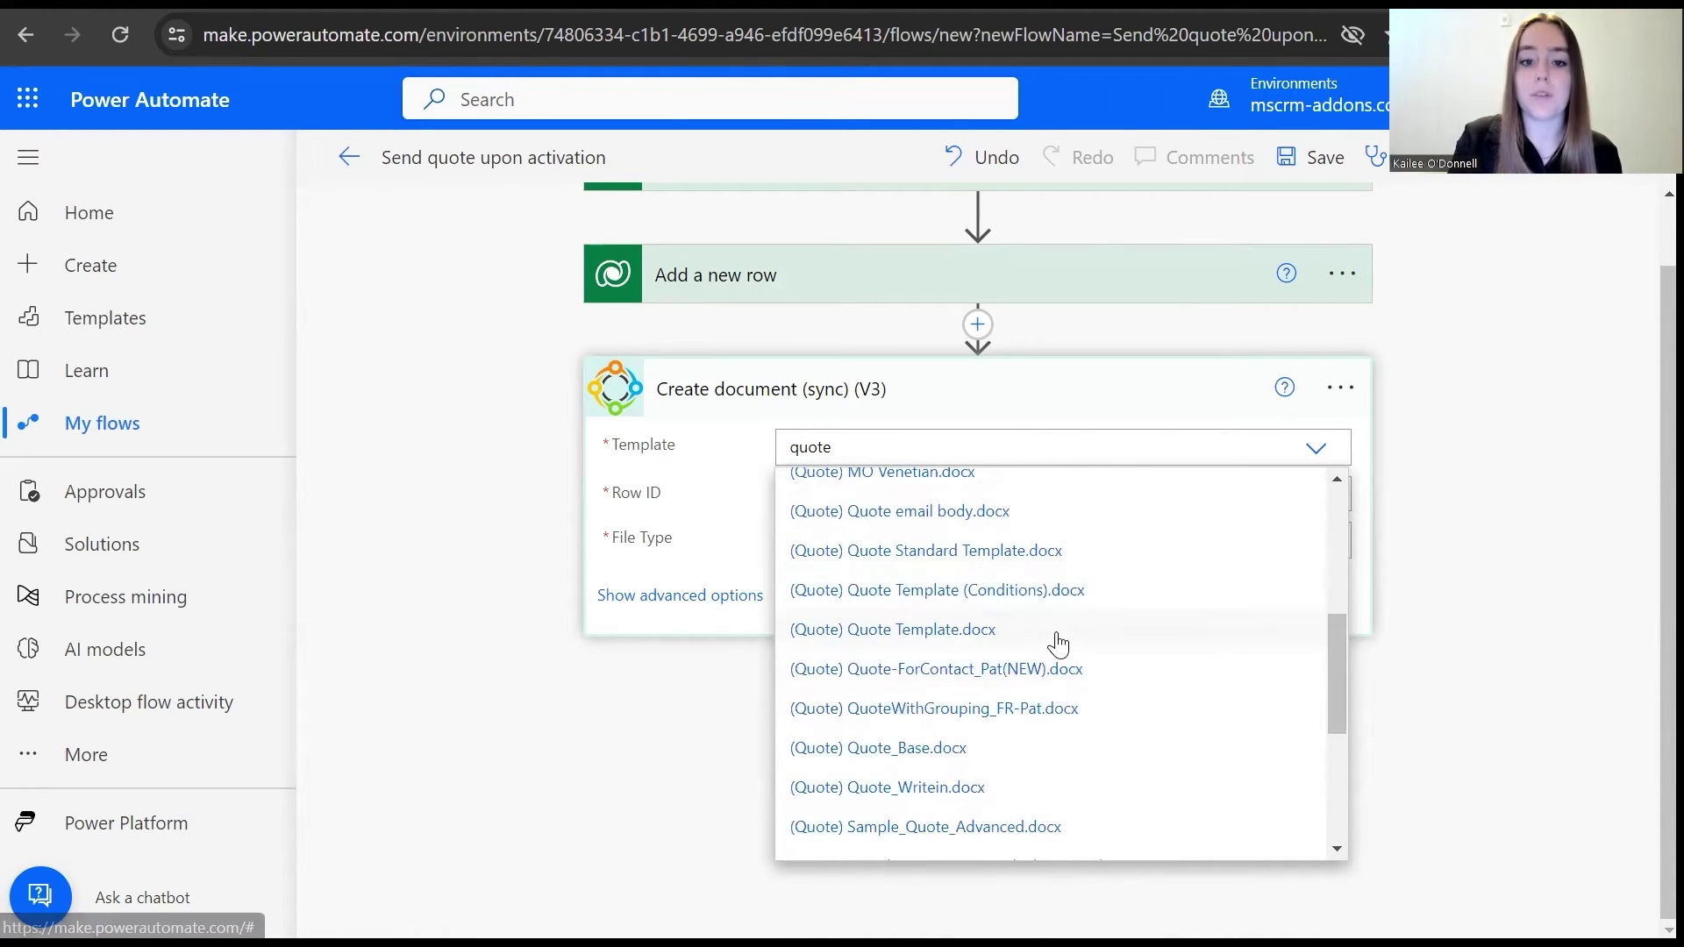
pyautogui.click(1059, 642)
# Step: Set the document's Row ID to the Quote and its File Type to pdf
pyautogui.click(871, 493)
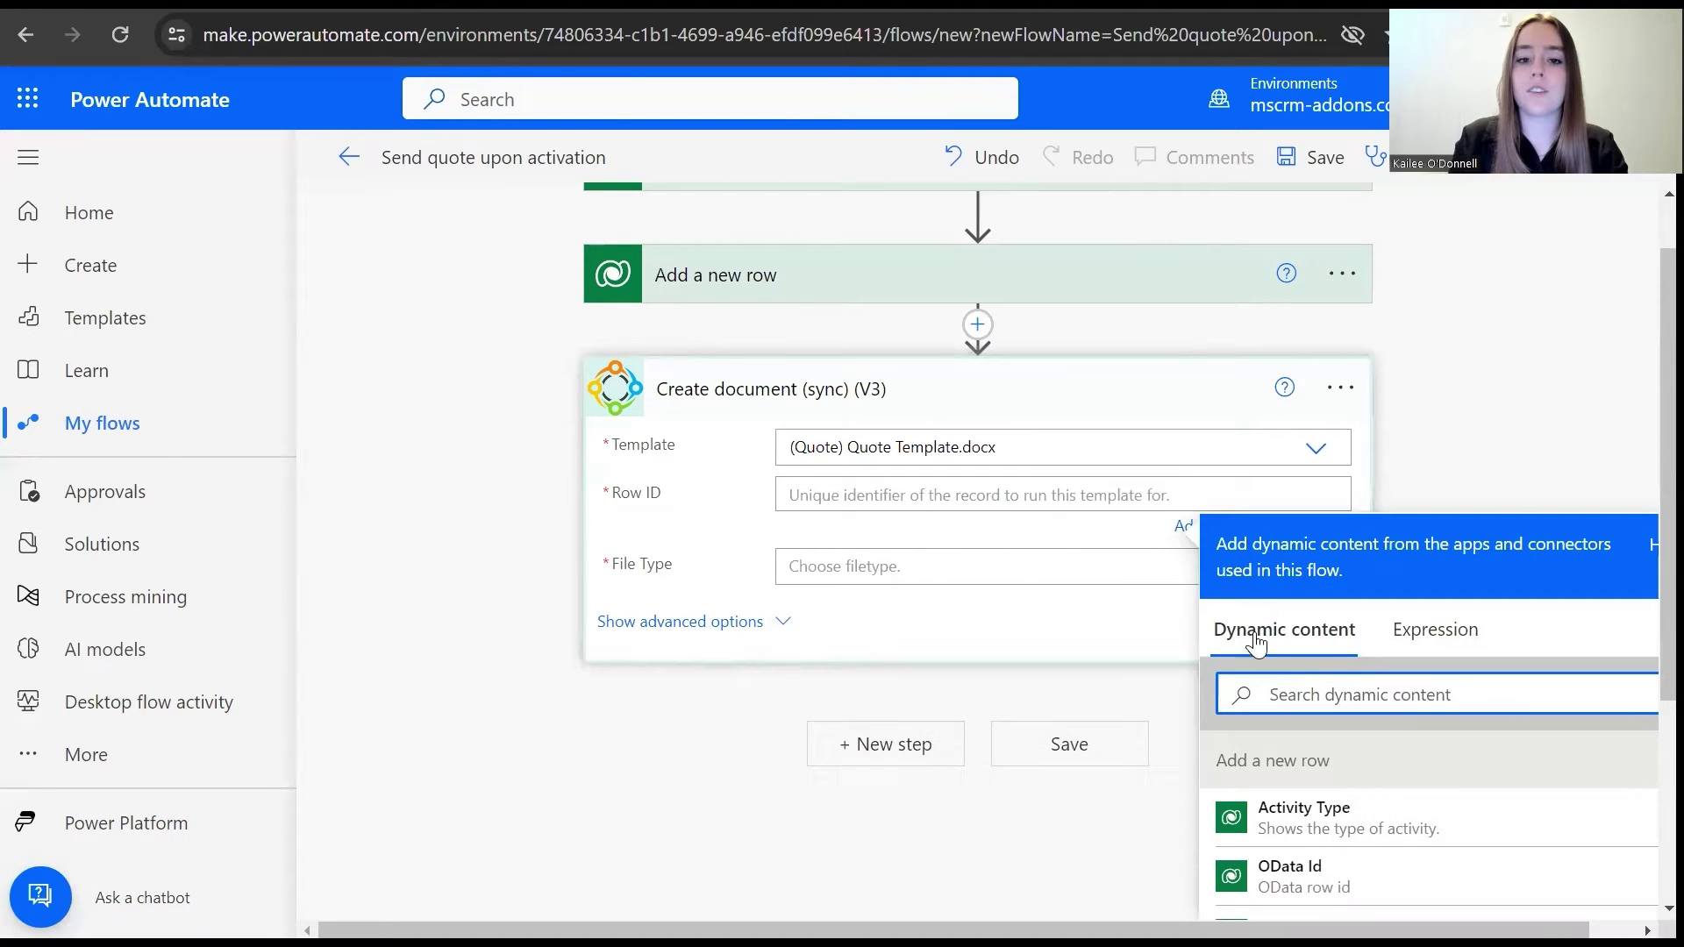
pyautogui.write('Quote')
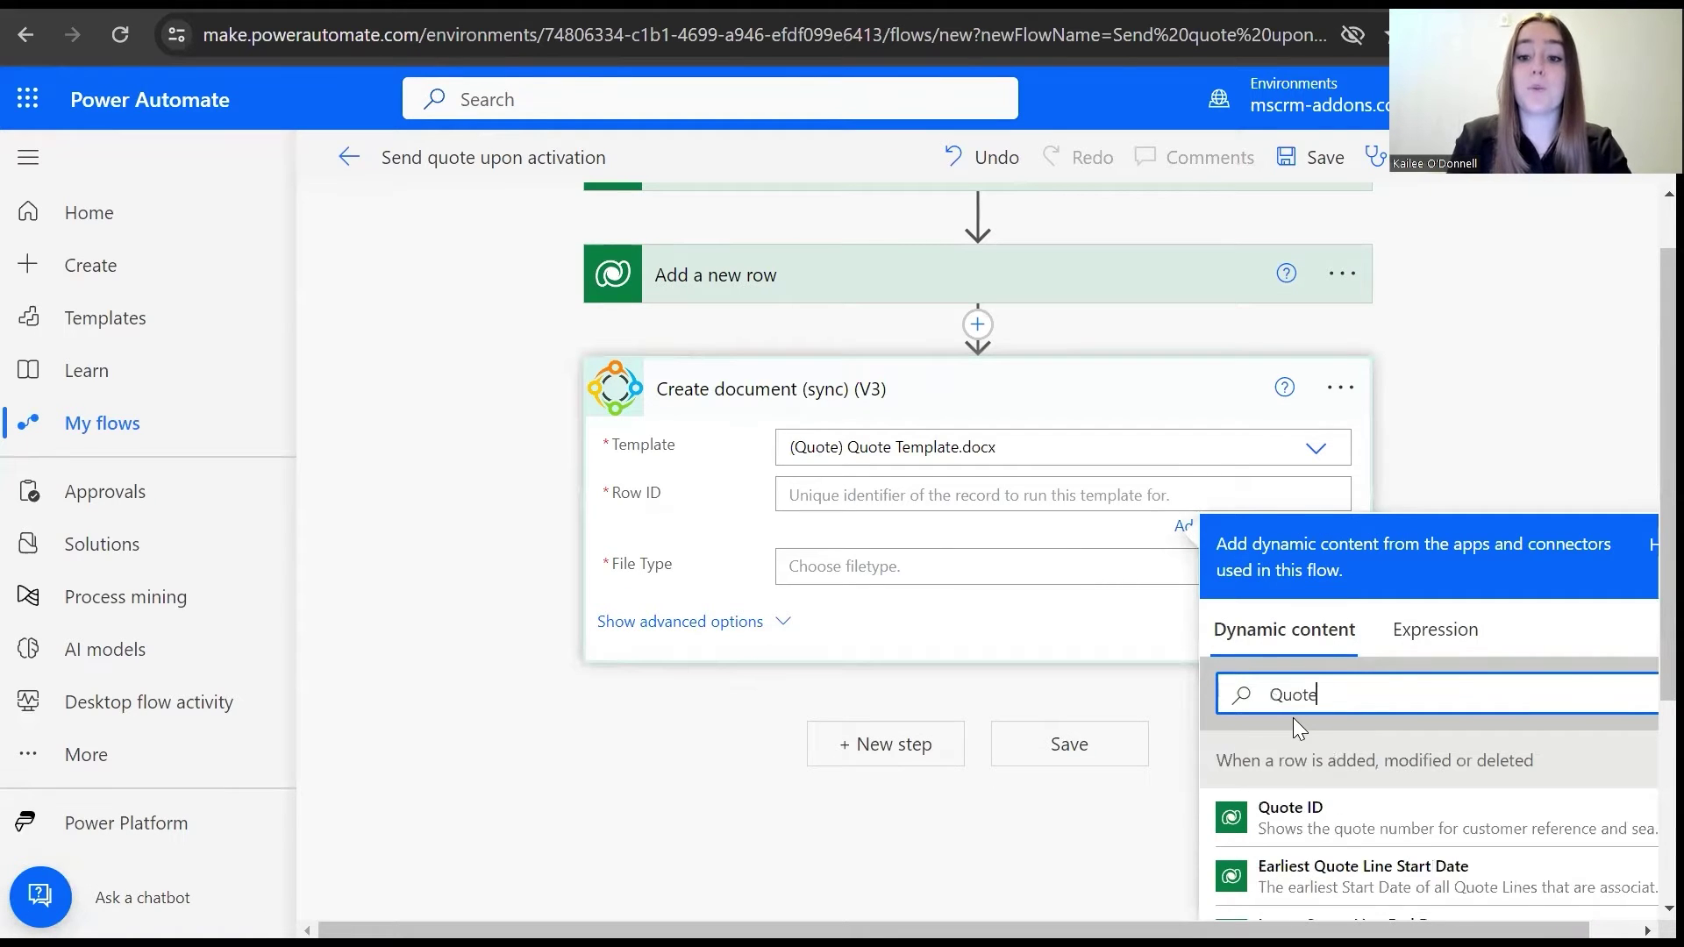
pyautogui.scroll(-3, 1360, 760)
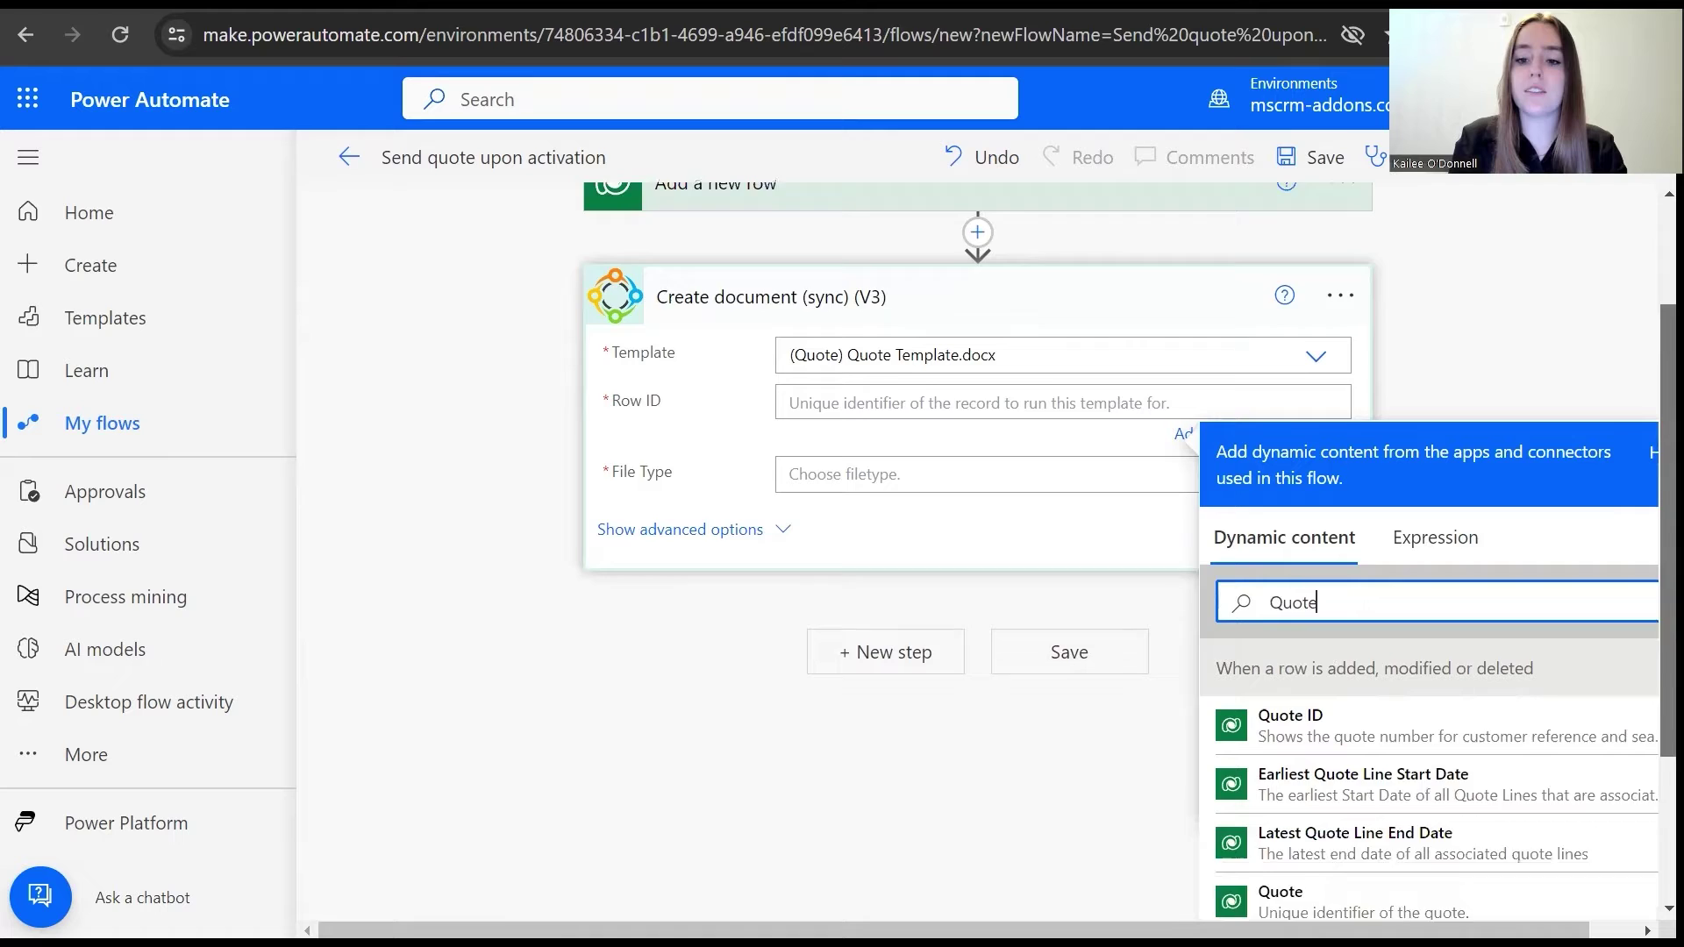
pyautogui.click(1360, 760)
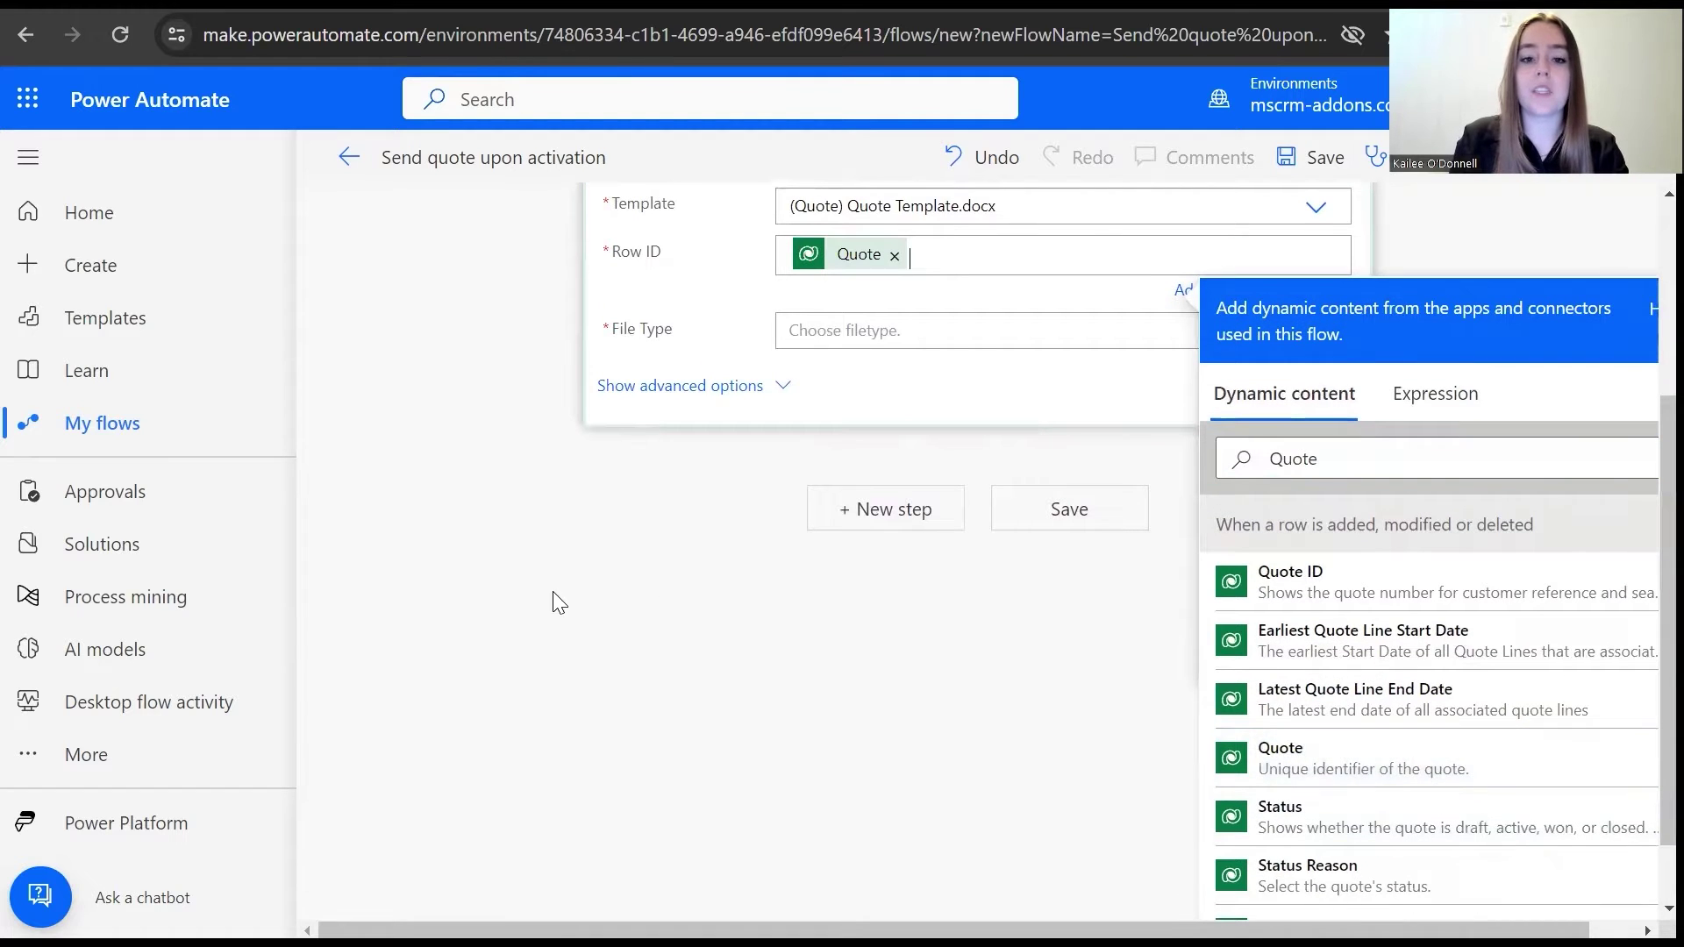
pyautogui.click(958, 368)
pyautogui.click(890, 545)
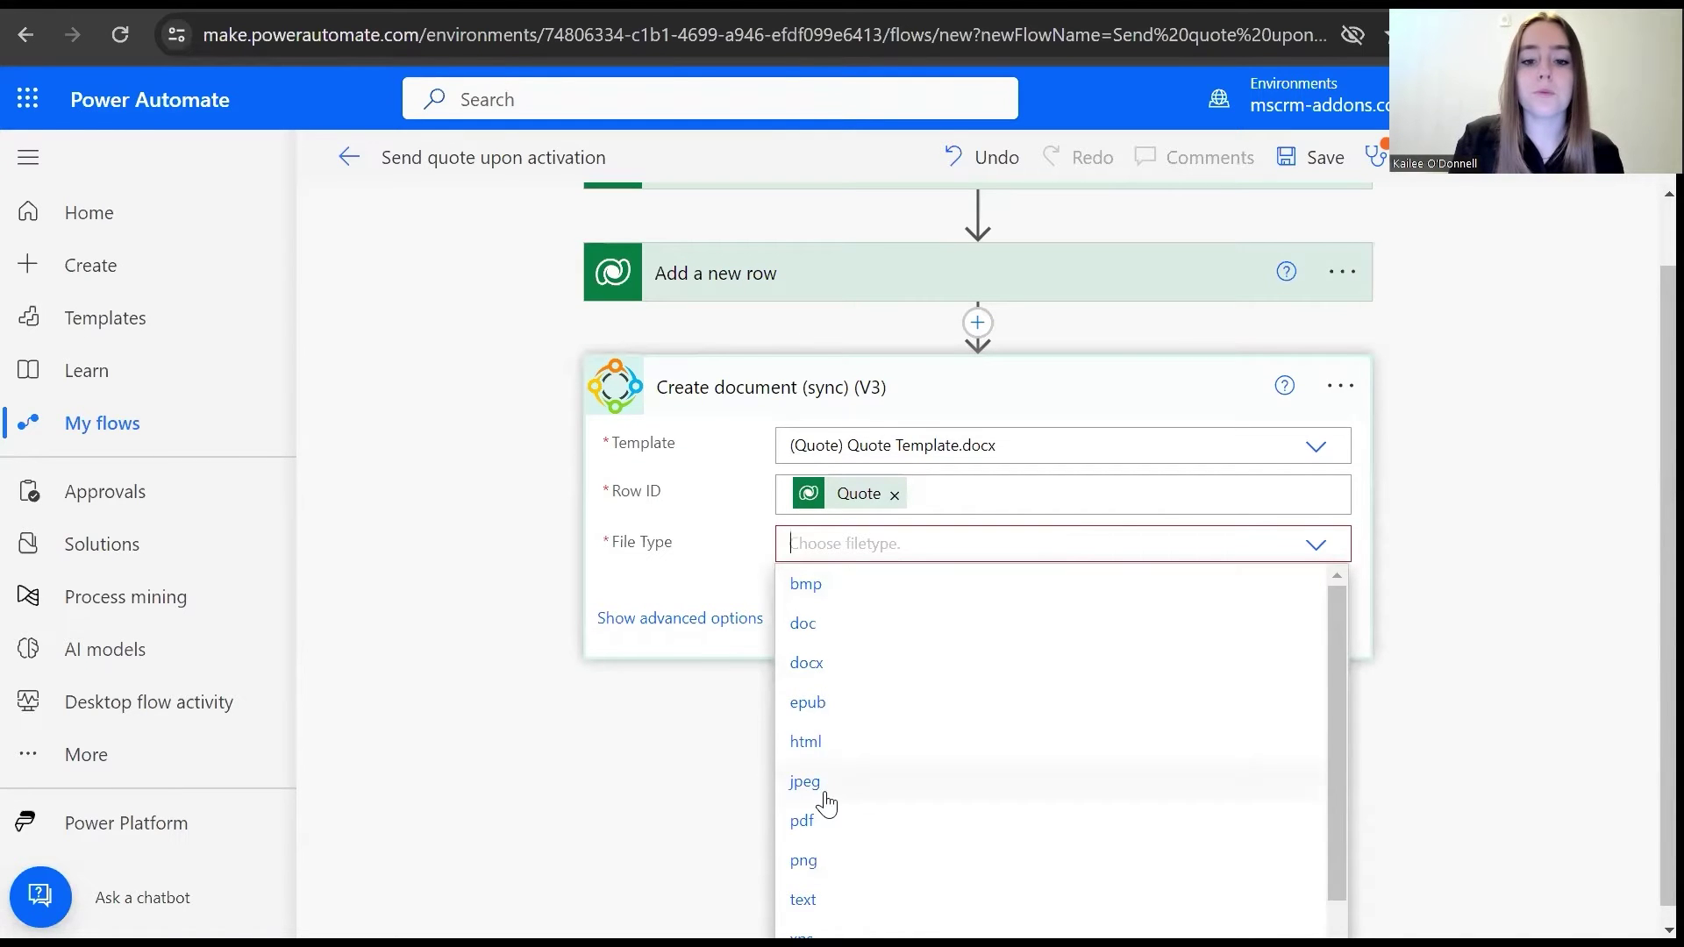
pyautogui.click(818, 824)
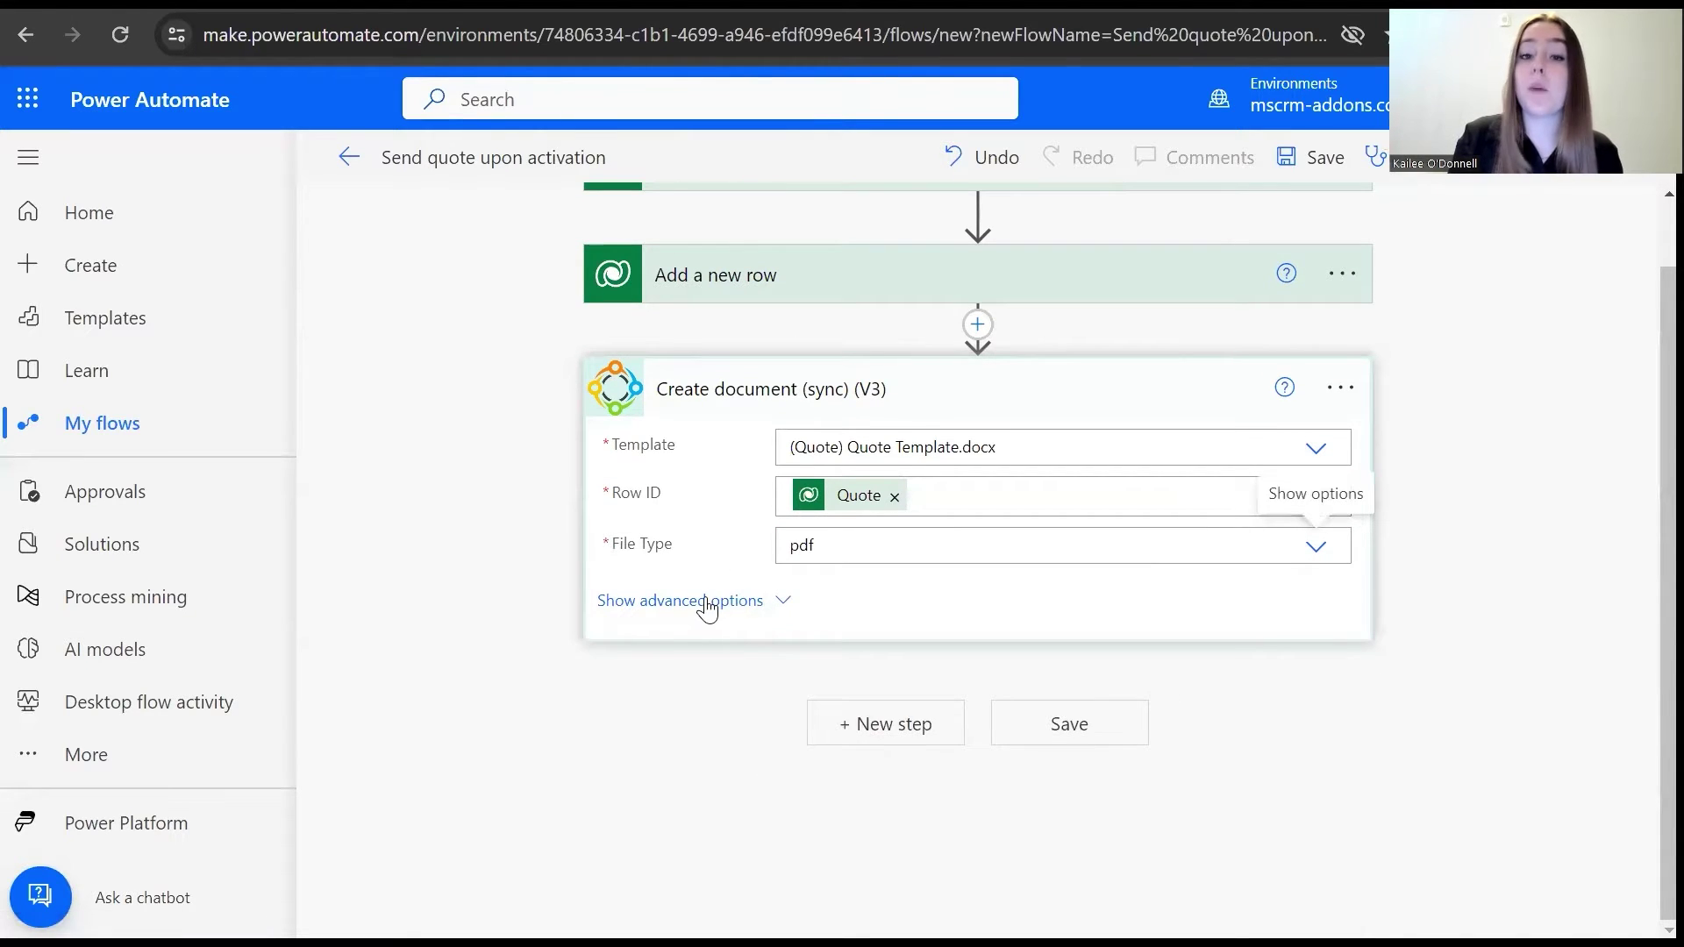
# Step: In advanced options, set Attach to Email to the Email Message from the earlier step
pyautogui.click(707, 605)
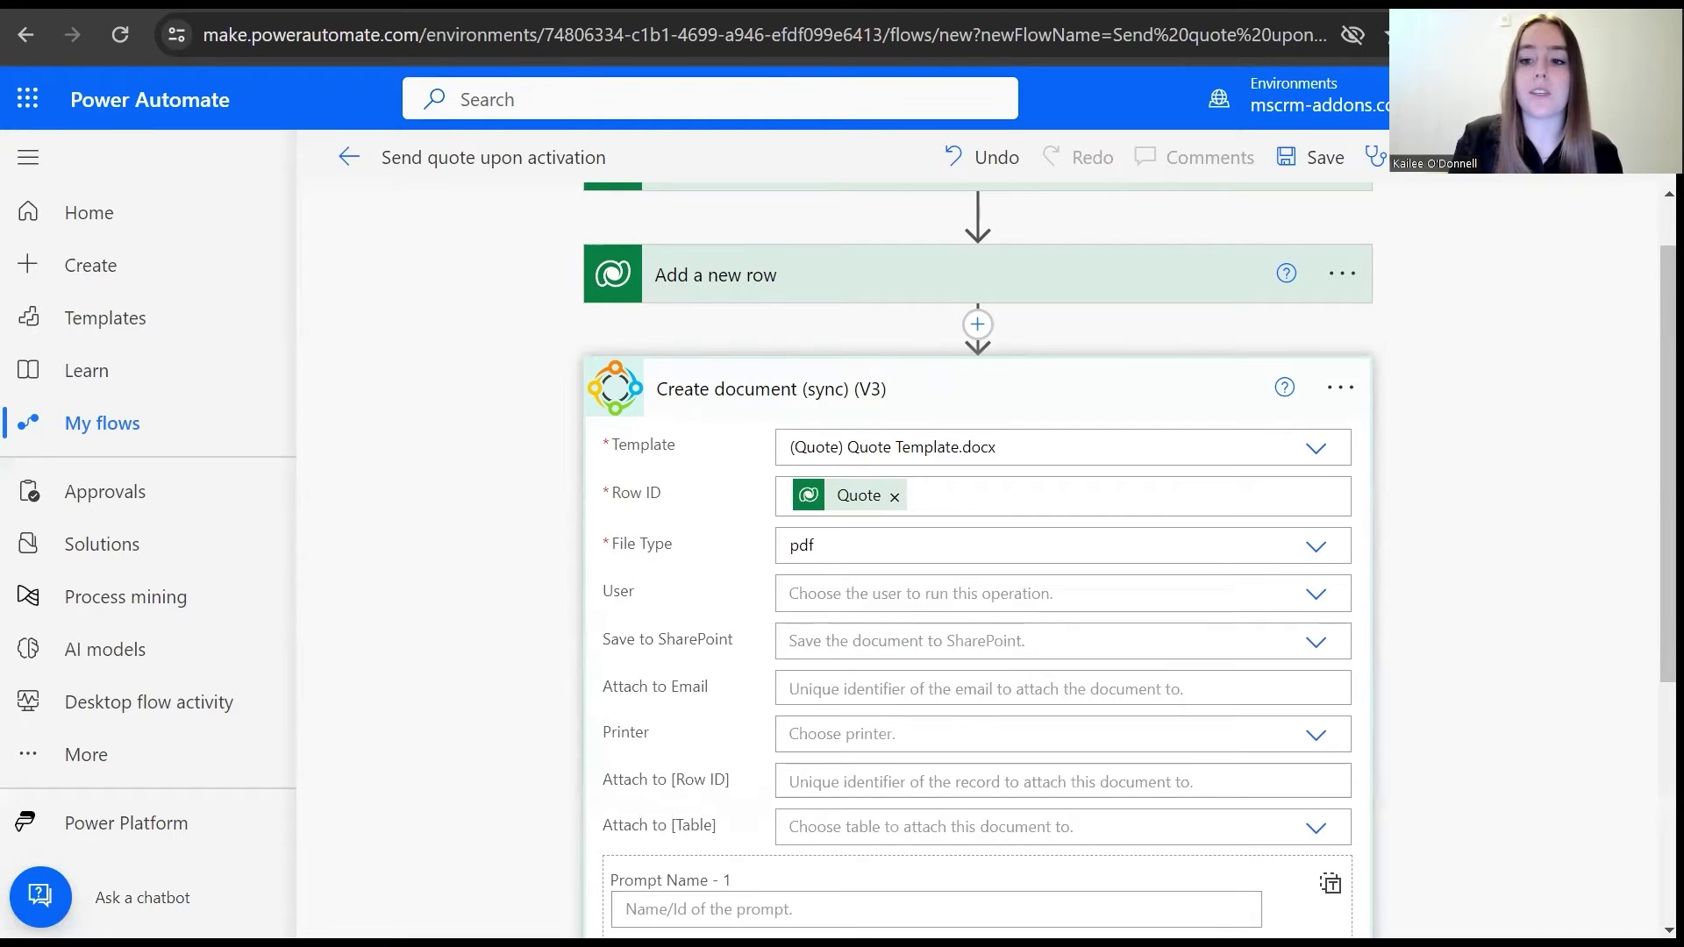
pyautogui.scroll(-1, 788, 614)
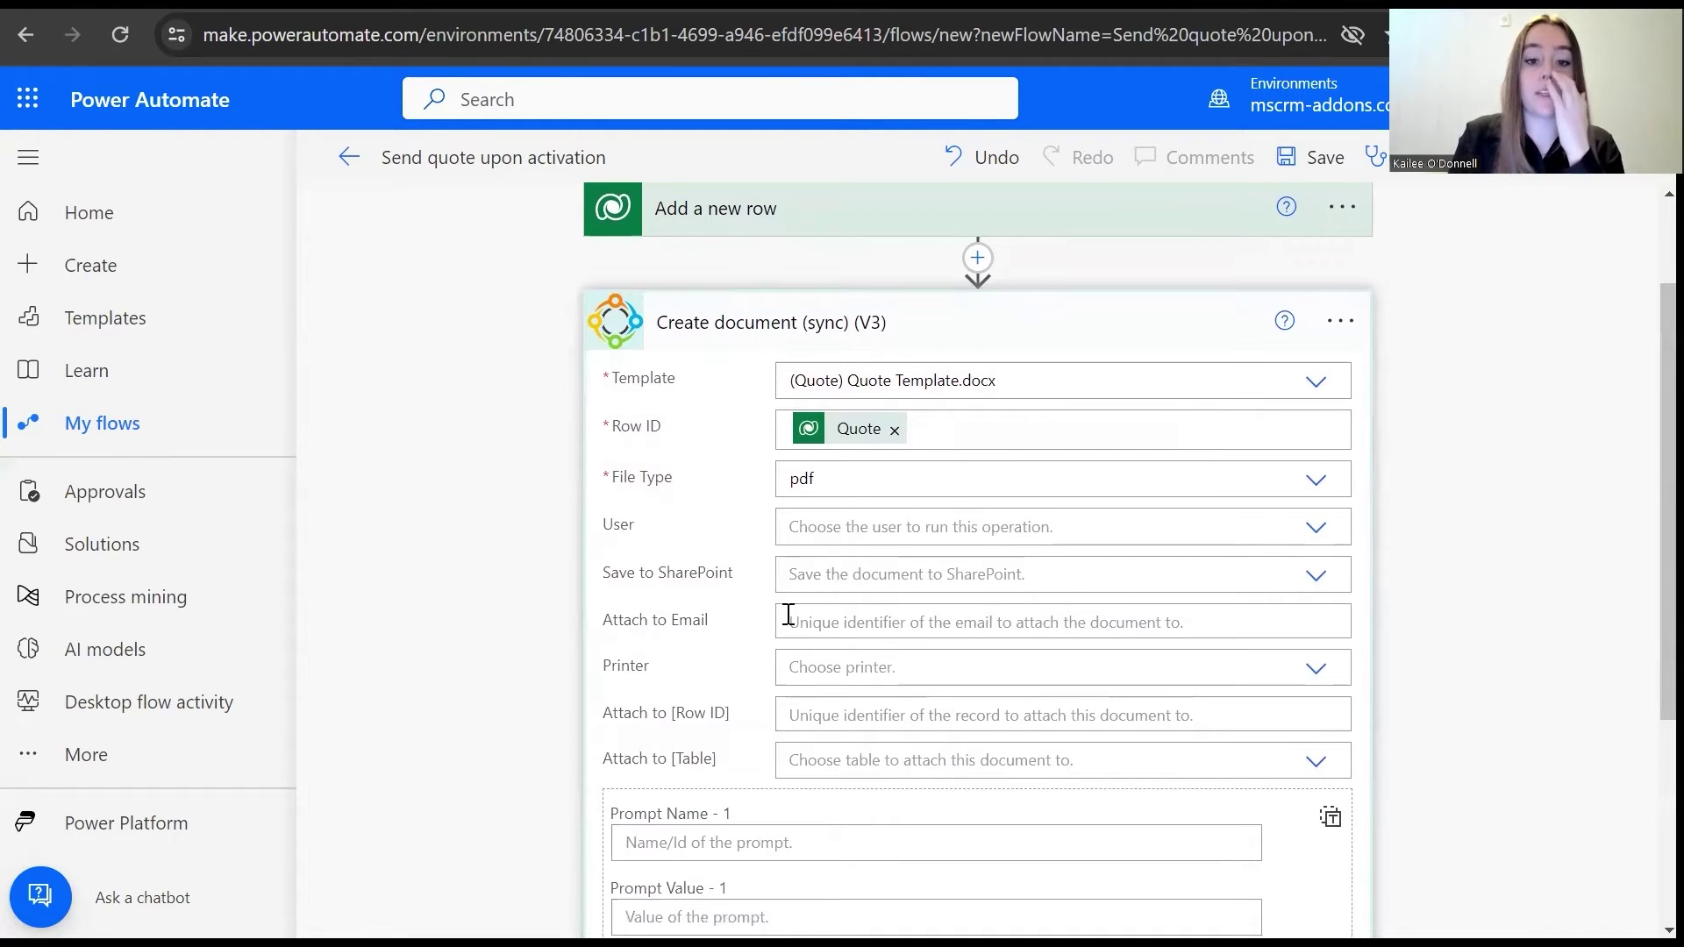
pyautogui.click(868, 623)
pyautogui.write('Ema')
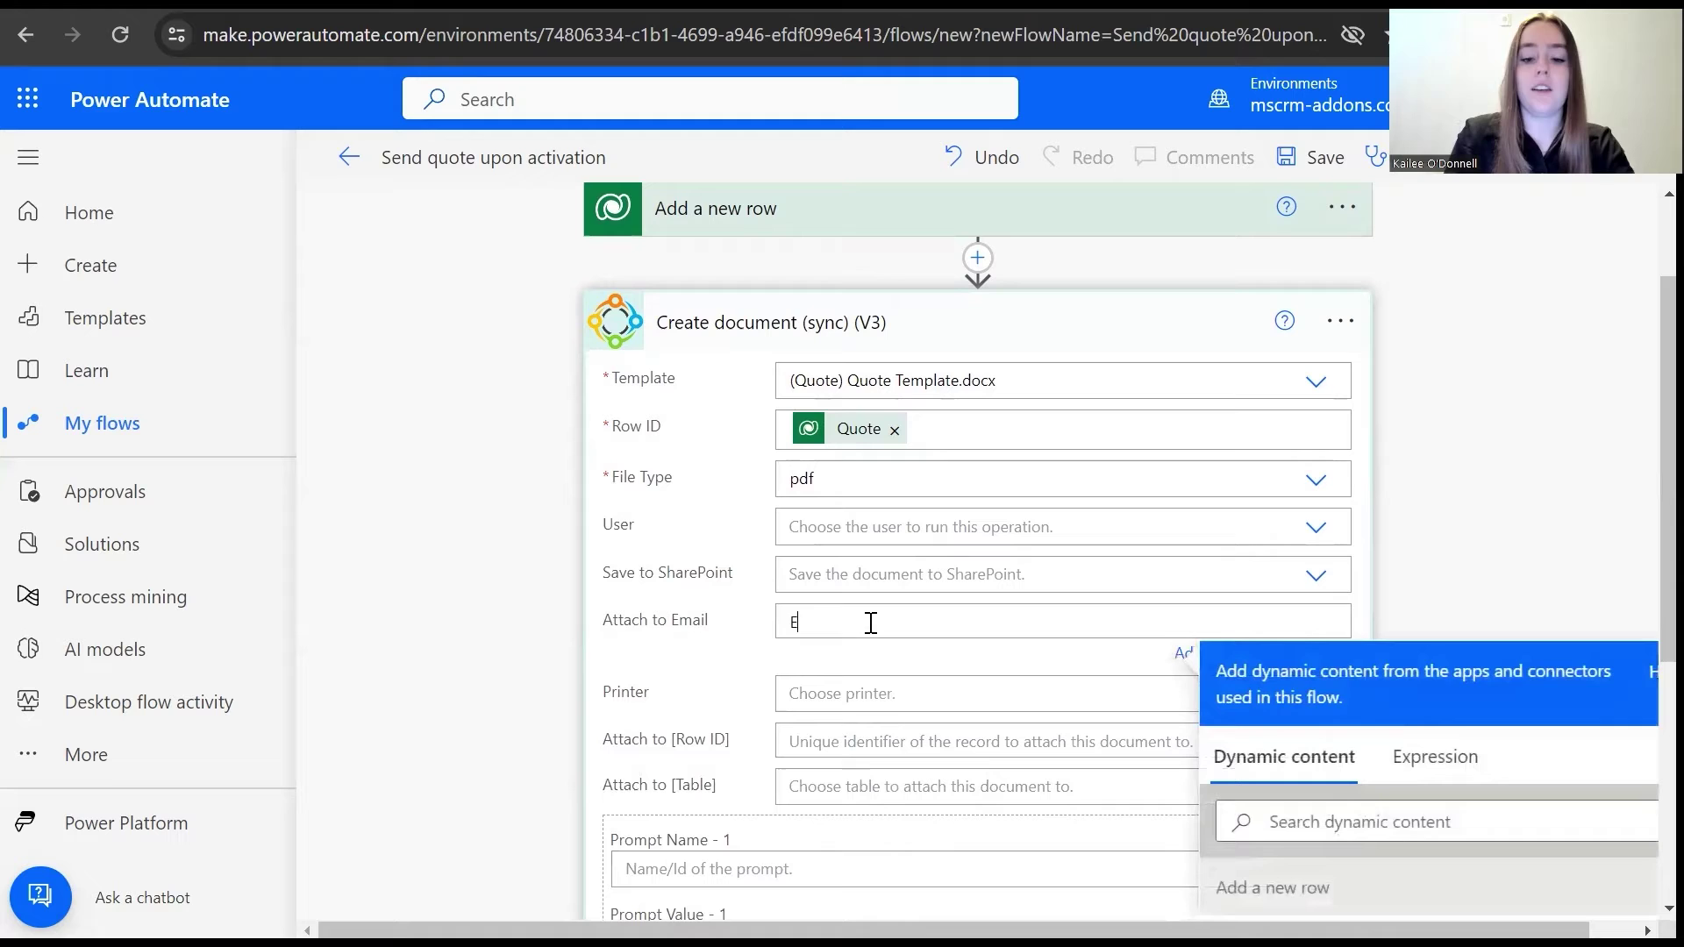
pyautogui.press('BackSpace')
pyautogui.press('BackSpace')
pyautogui.press('BackSpace')
pyautogui.click(1309, 822)
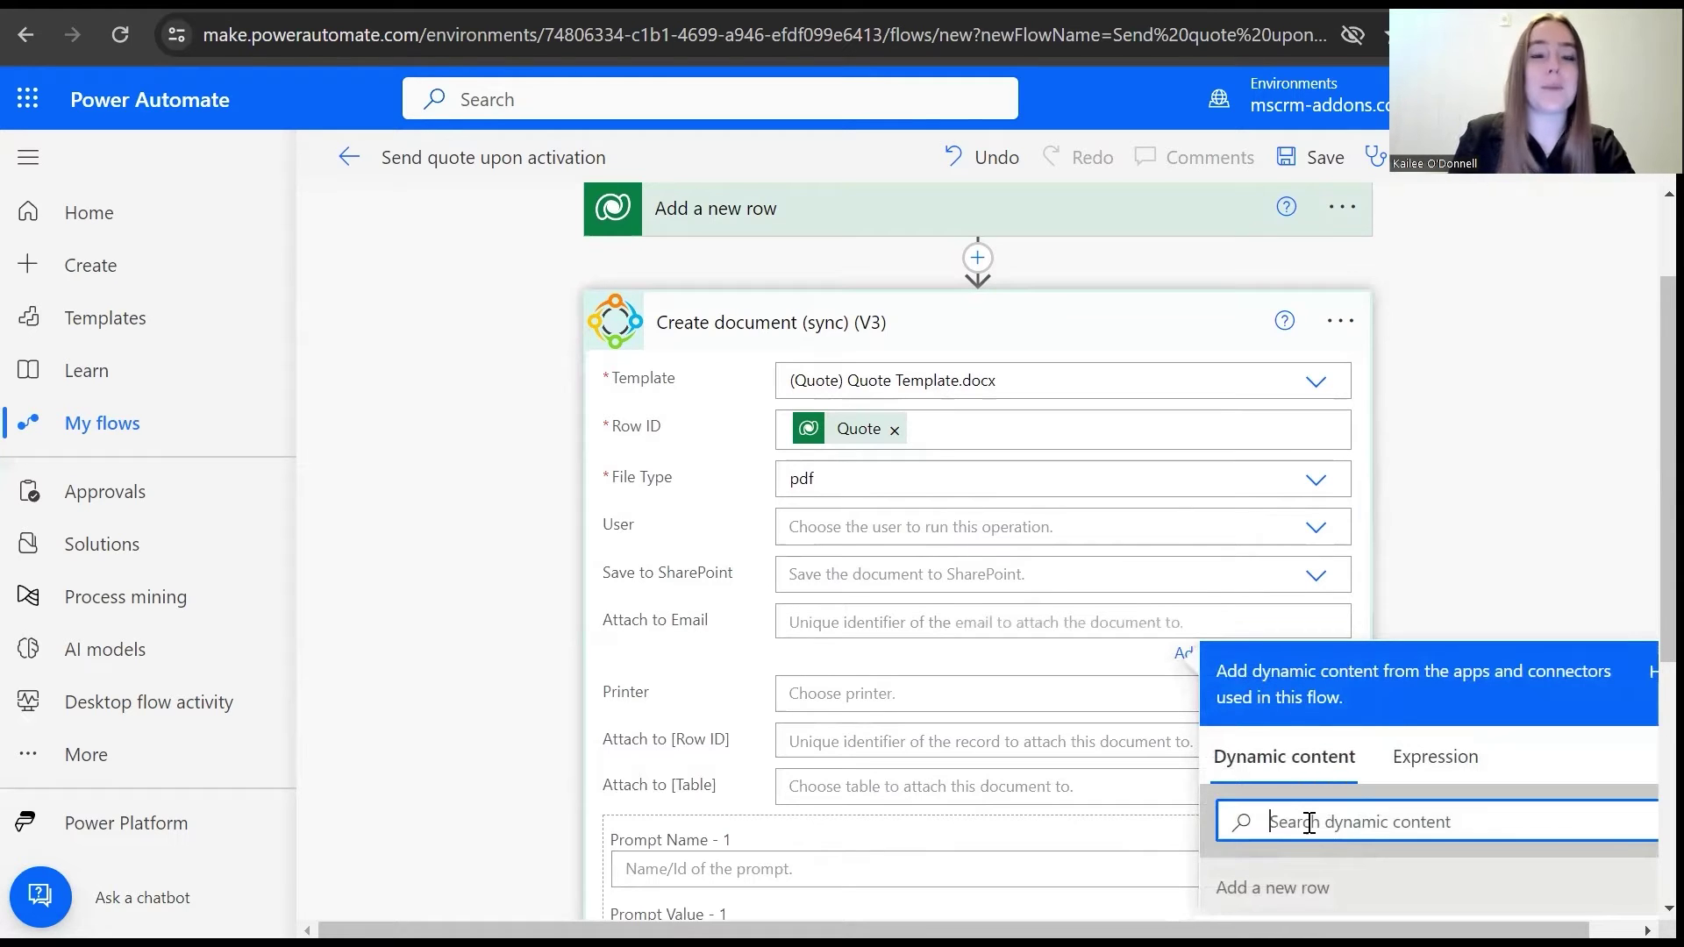
pyautogui.write('e')
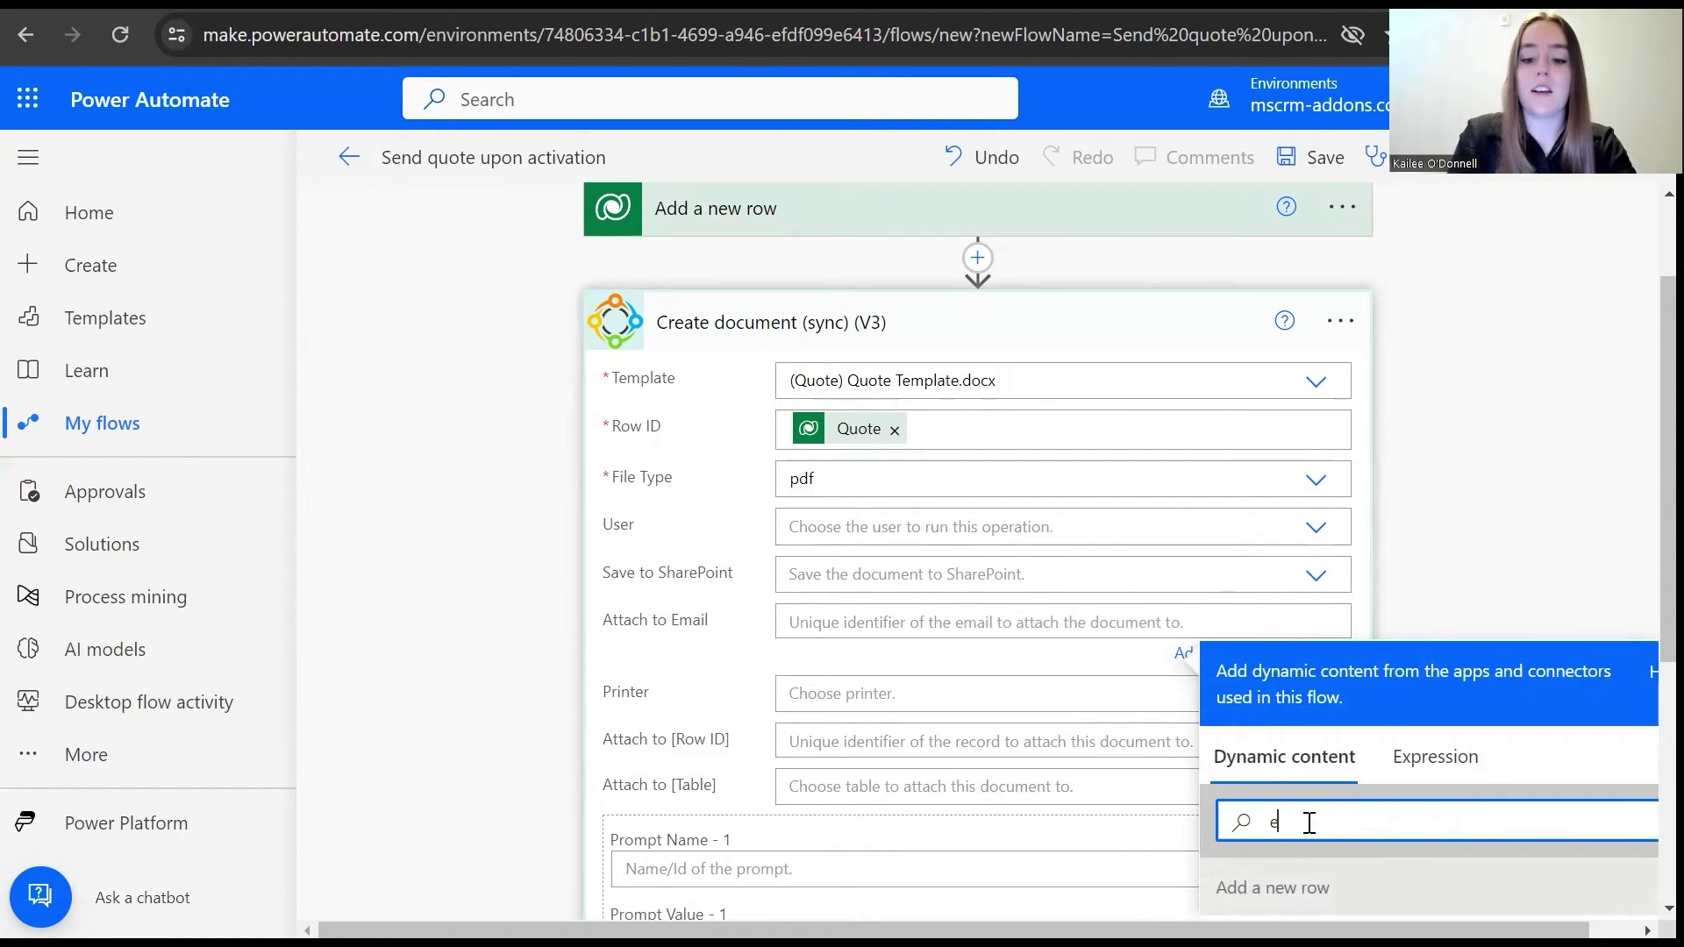
pyautogui.write('mail m')
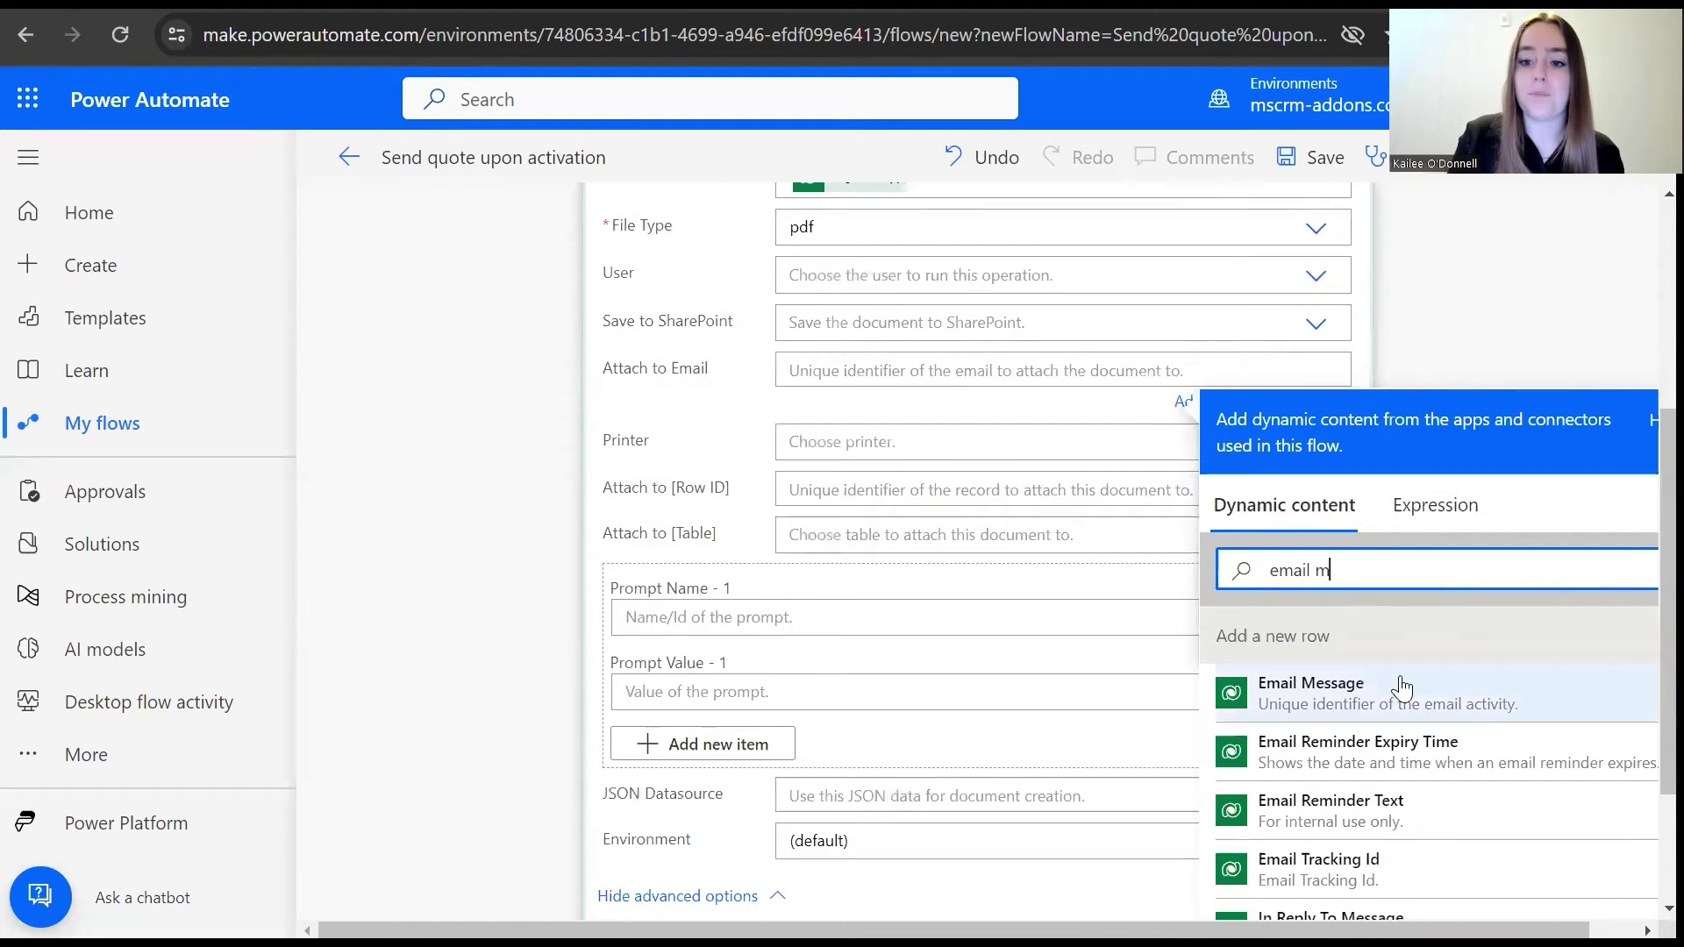
pyautogui.click(1400, 688)
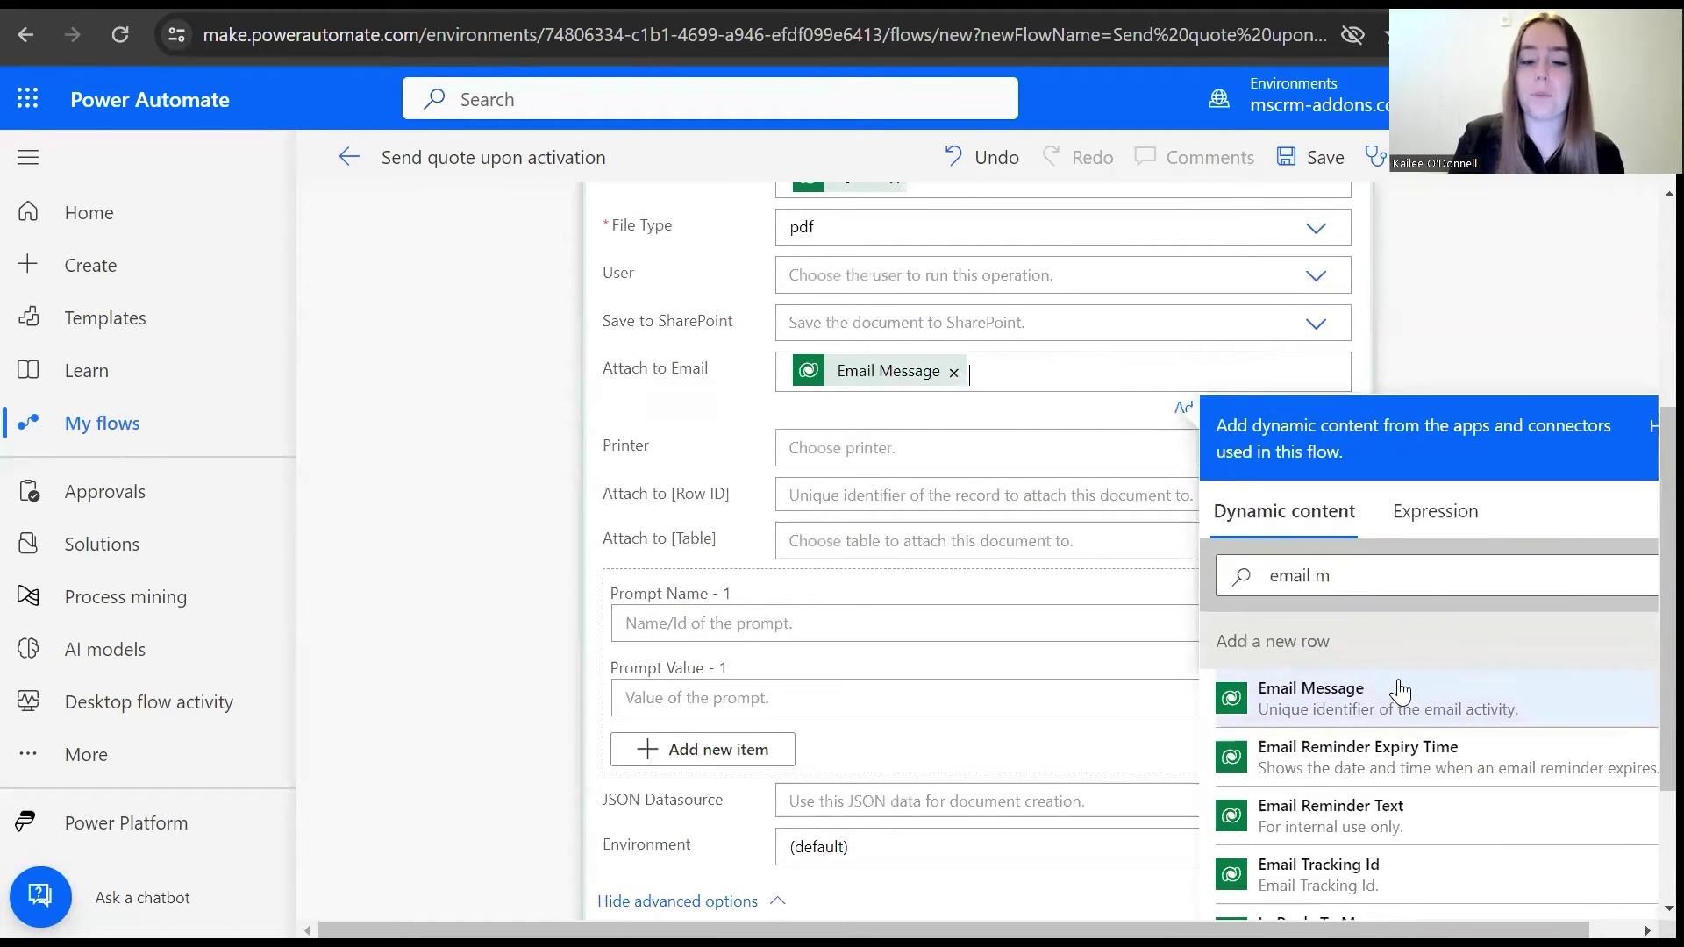
pyautogui.click(1546, 351)
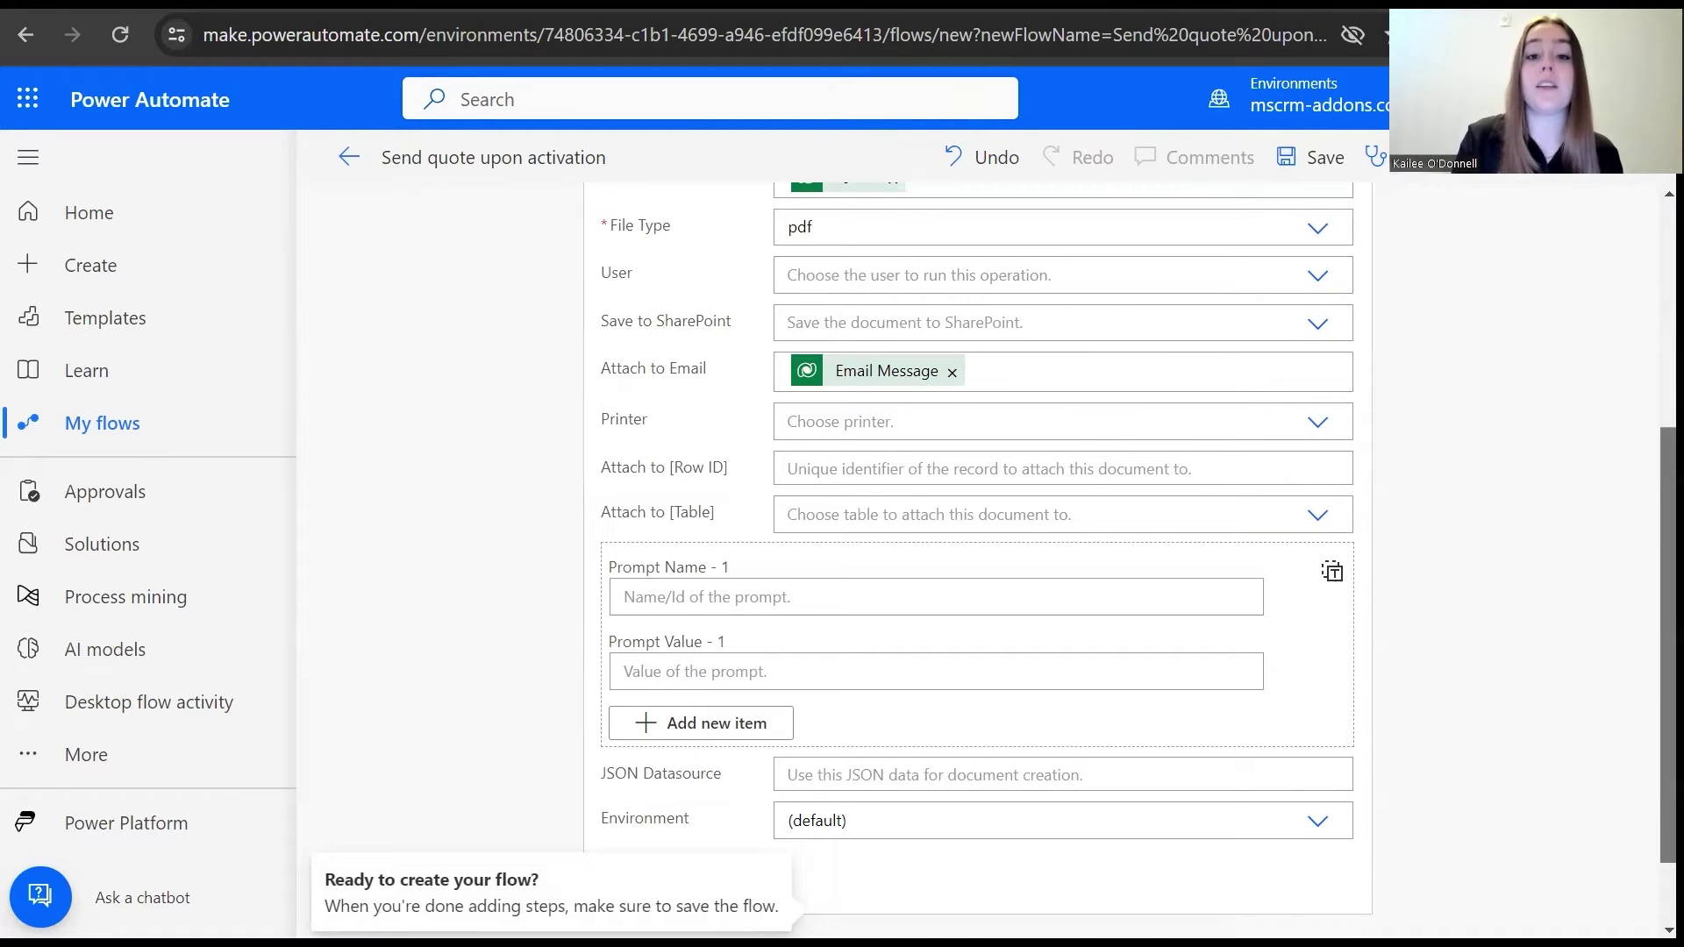
pyautogui.scroll(-1, 973, 544)
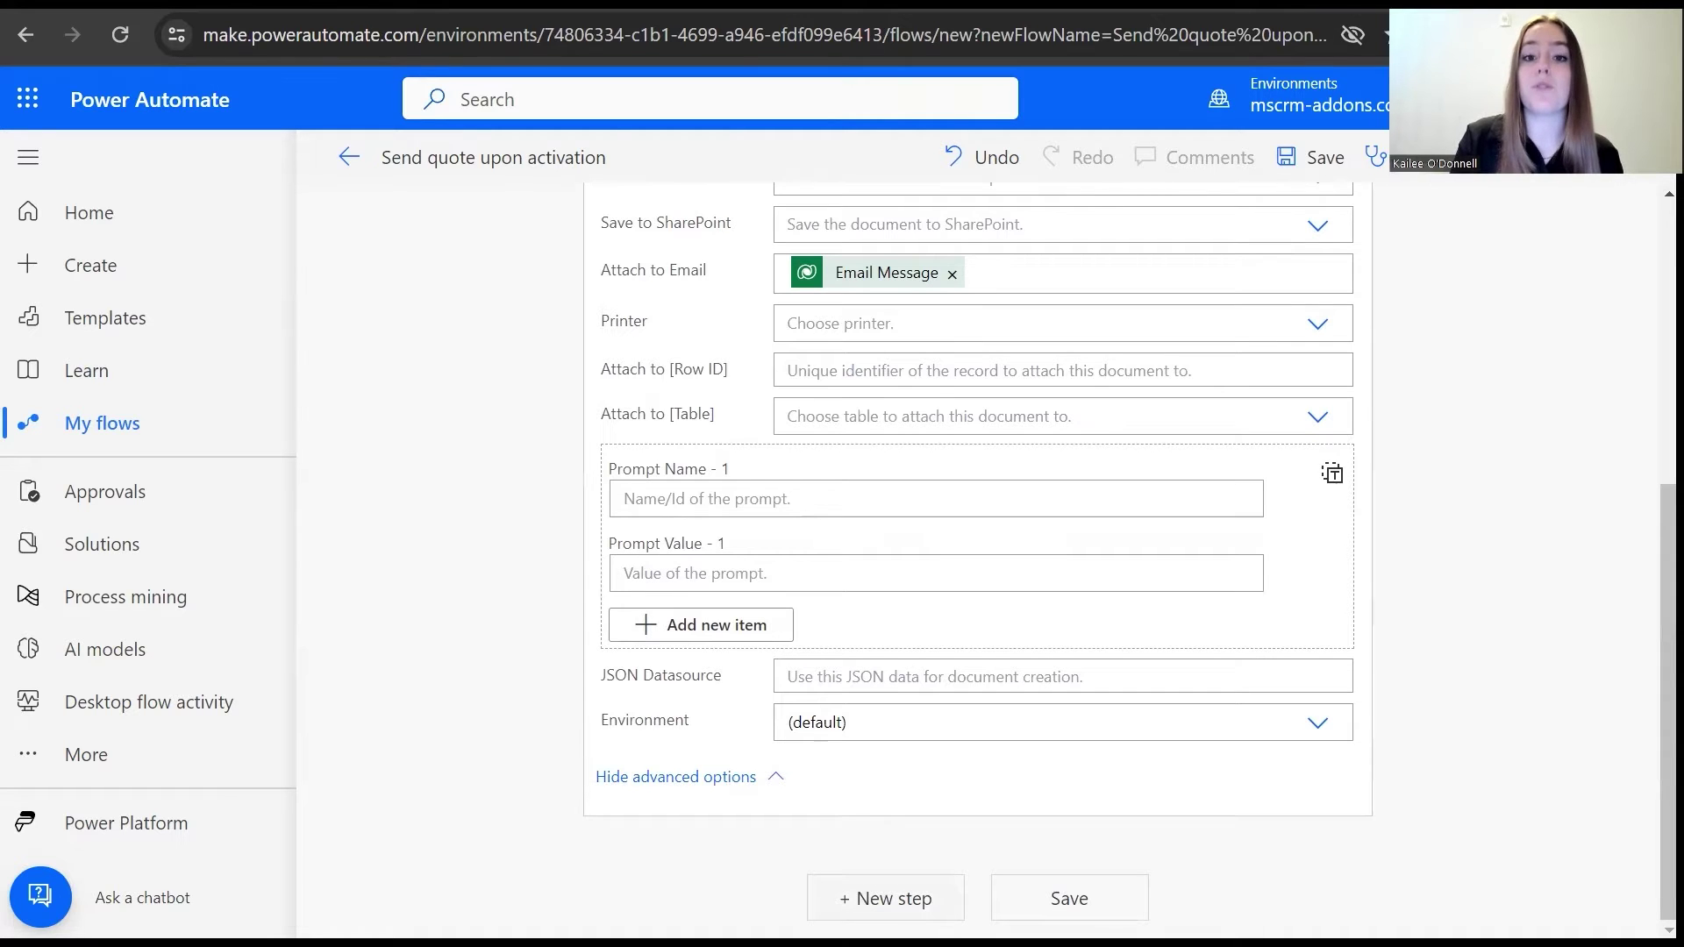
# Step: Add a second Create document (sync) (V3) step using template (Quote) MD_Quote email body.docx
pyautogui.click(886, 898)
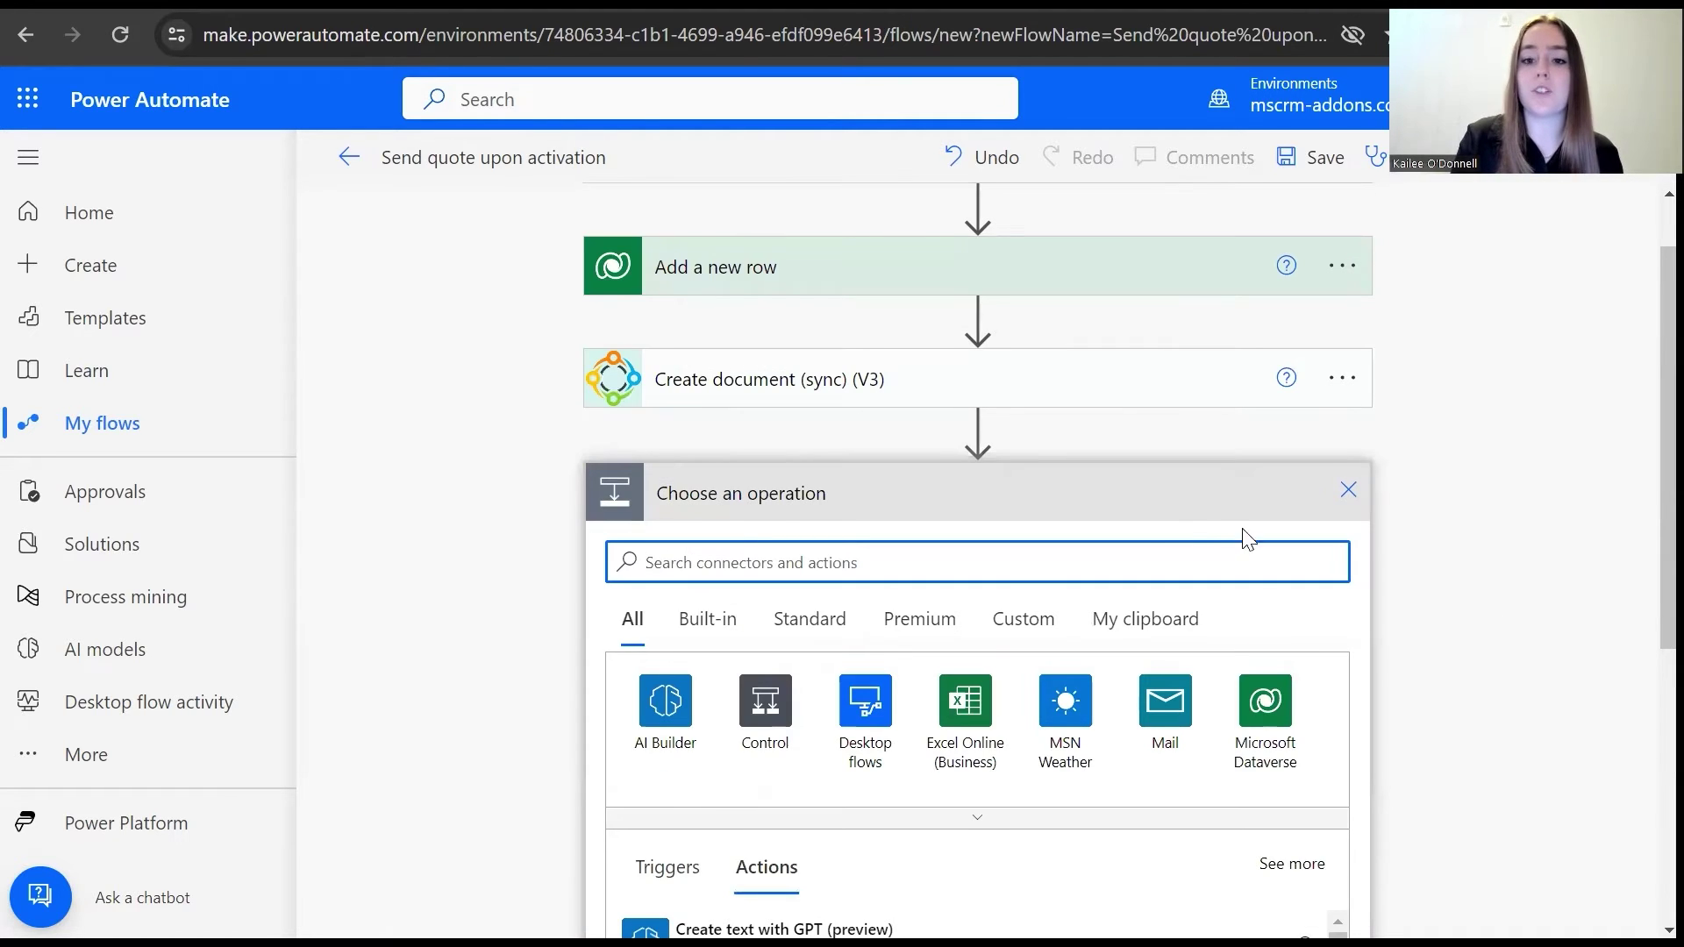
pyautogui.write('documentscorepack')
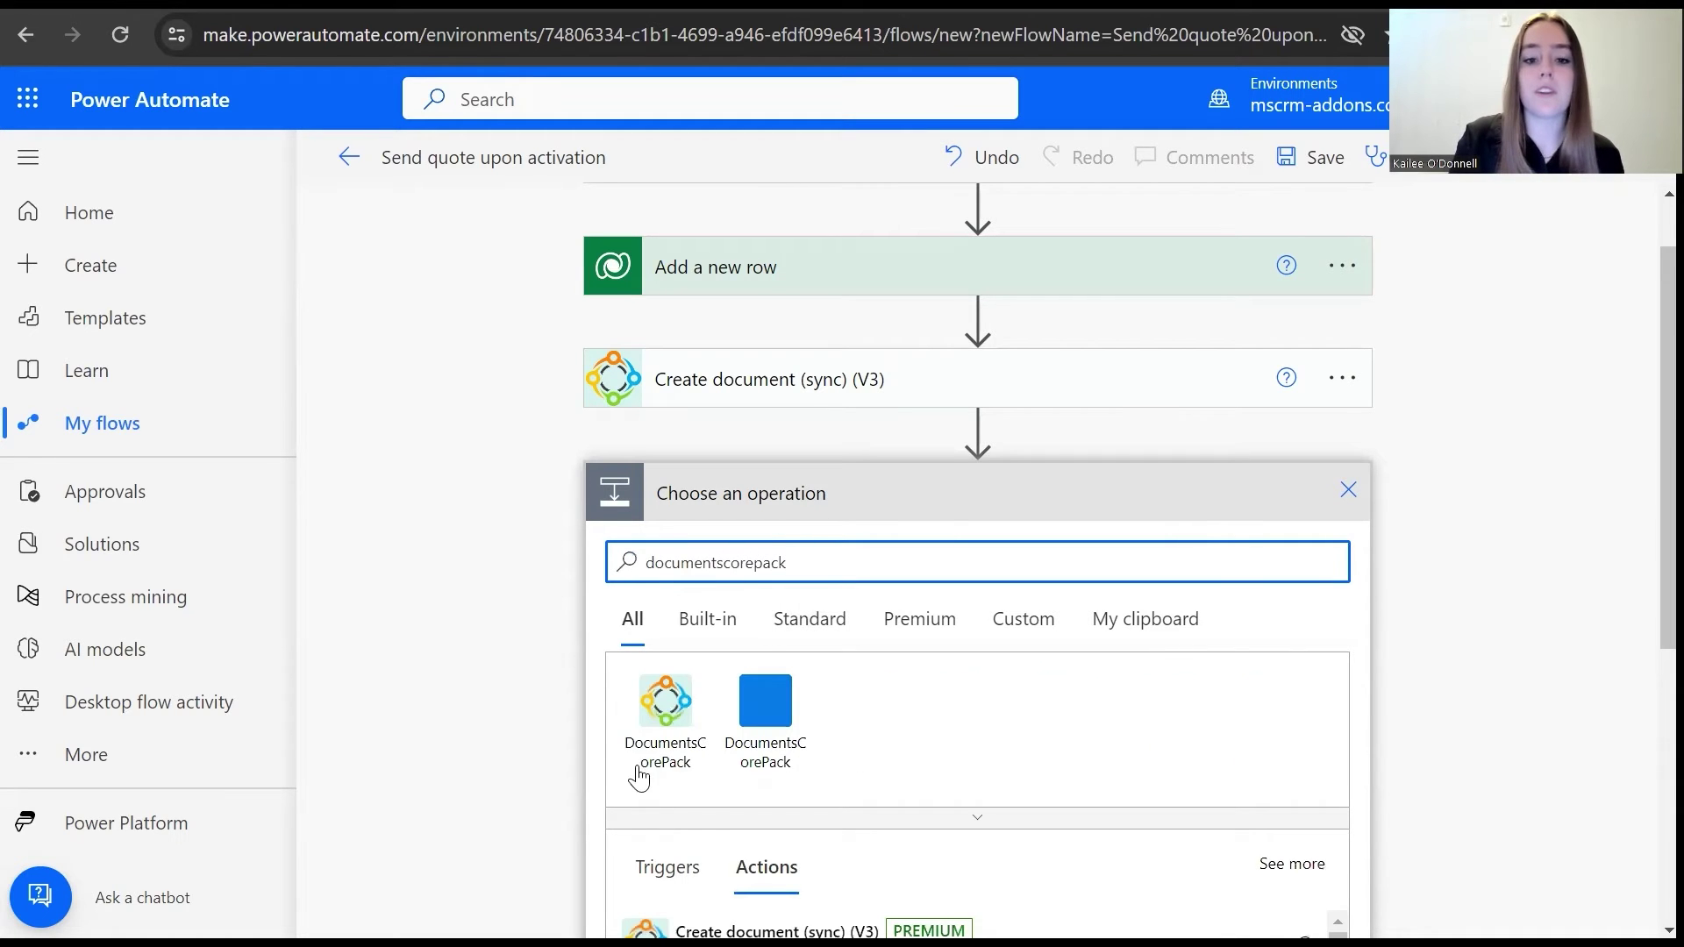
pyautogui.scroll(-1, 1484, 620)
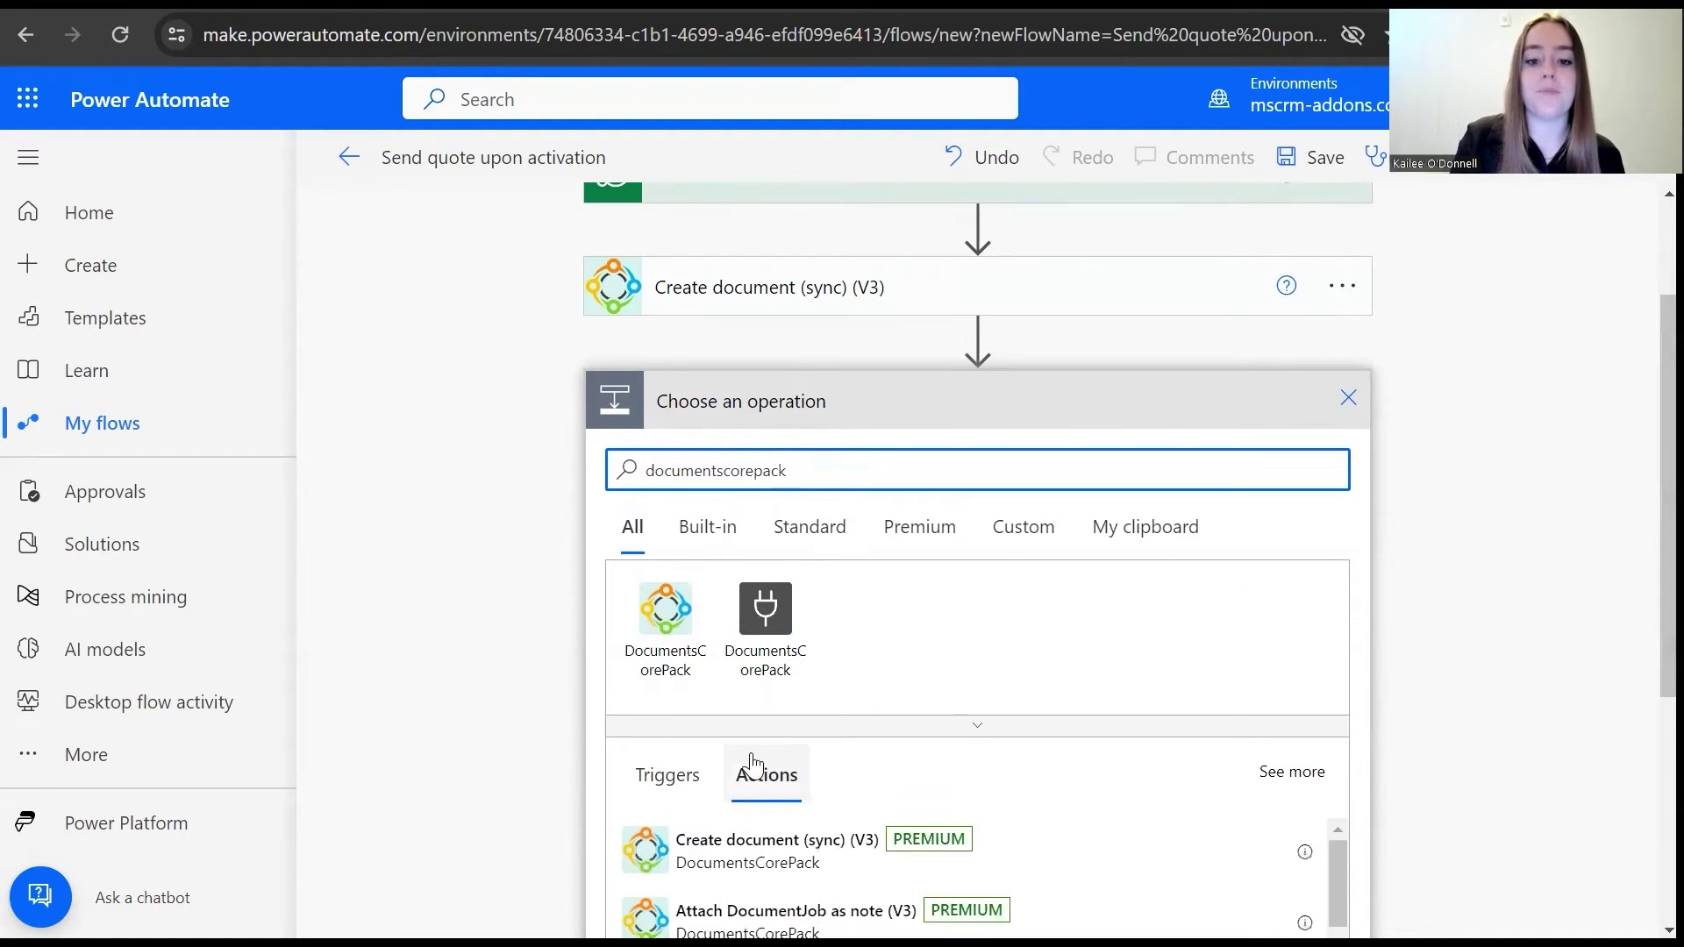
pyautogui.click(804, 849)
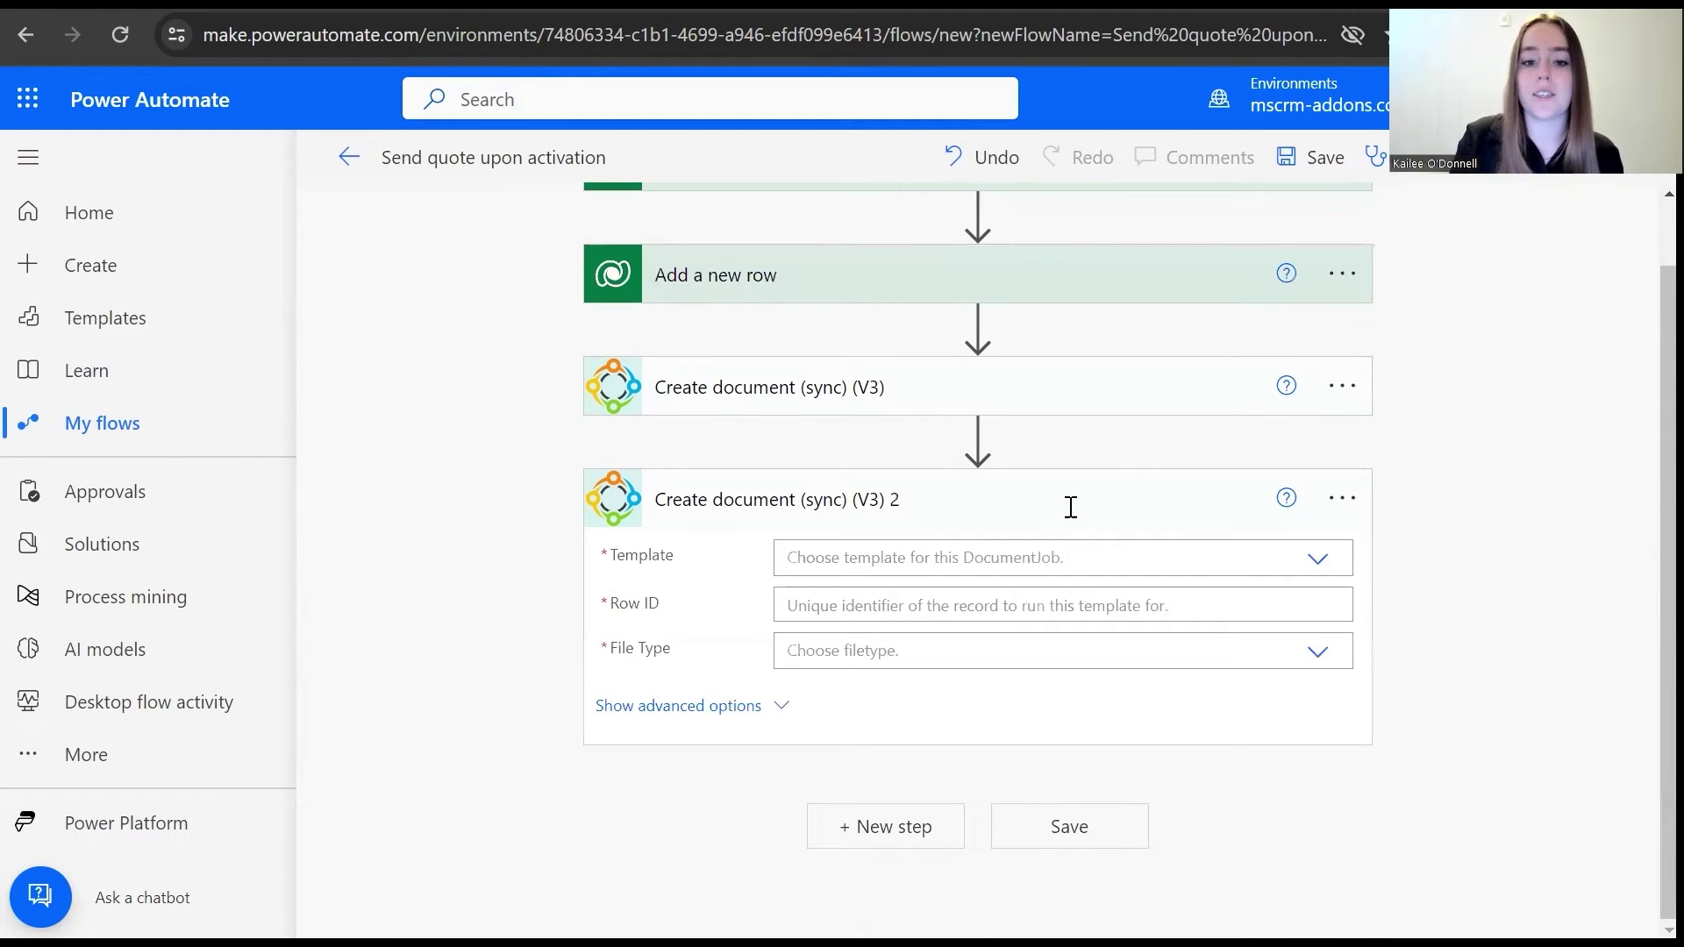
pyautogui.click(976, 567)
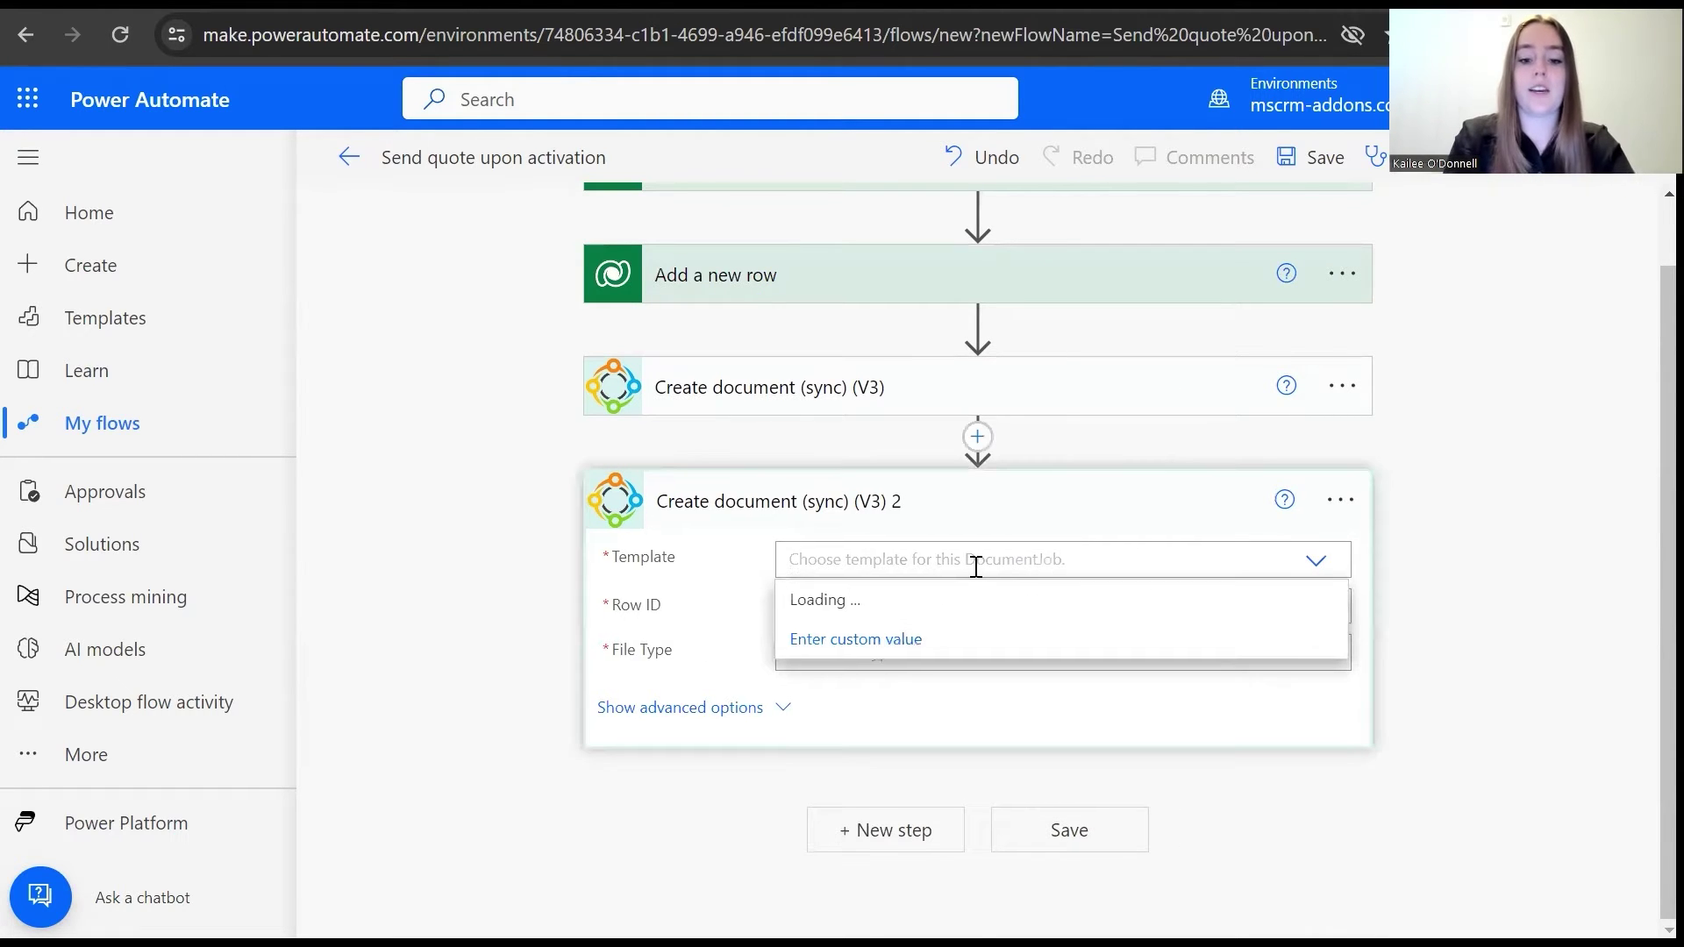
pyautogui.write('Emai')
pyautogui.press('BackSpace')
pyautogui.press('BackSpace')
pyautogui.press('BackSpace')
pyautogui.press('BackSpace')
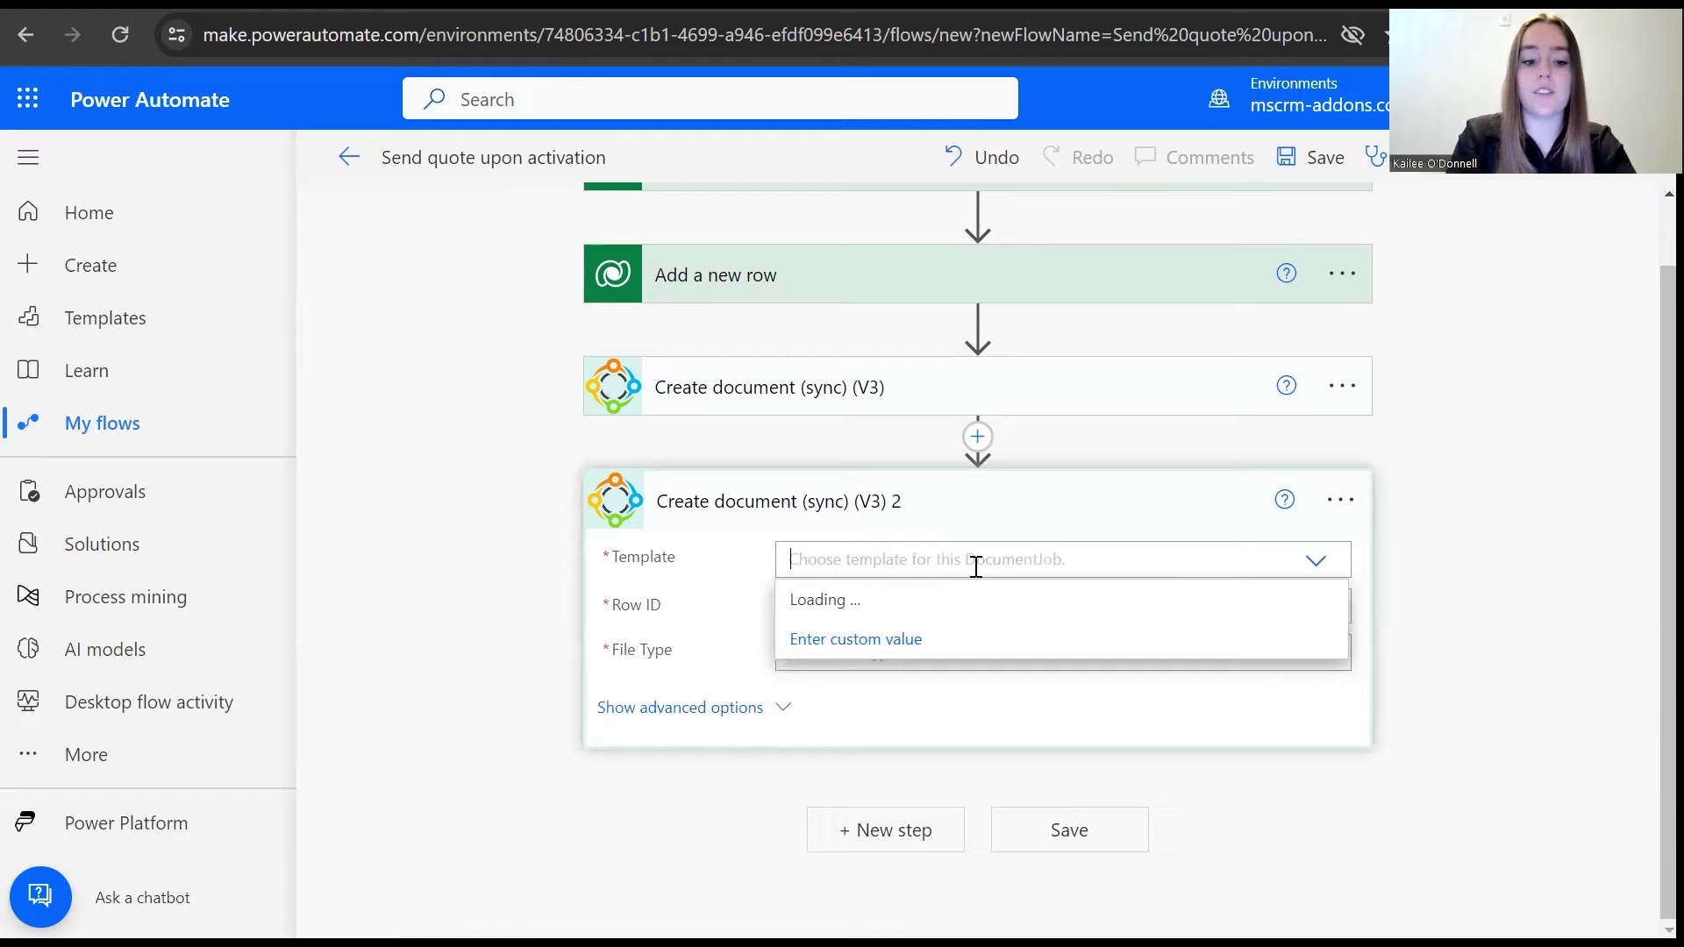
pyautogui.write('Quote')
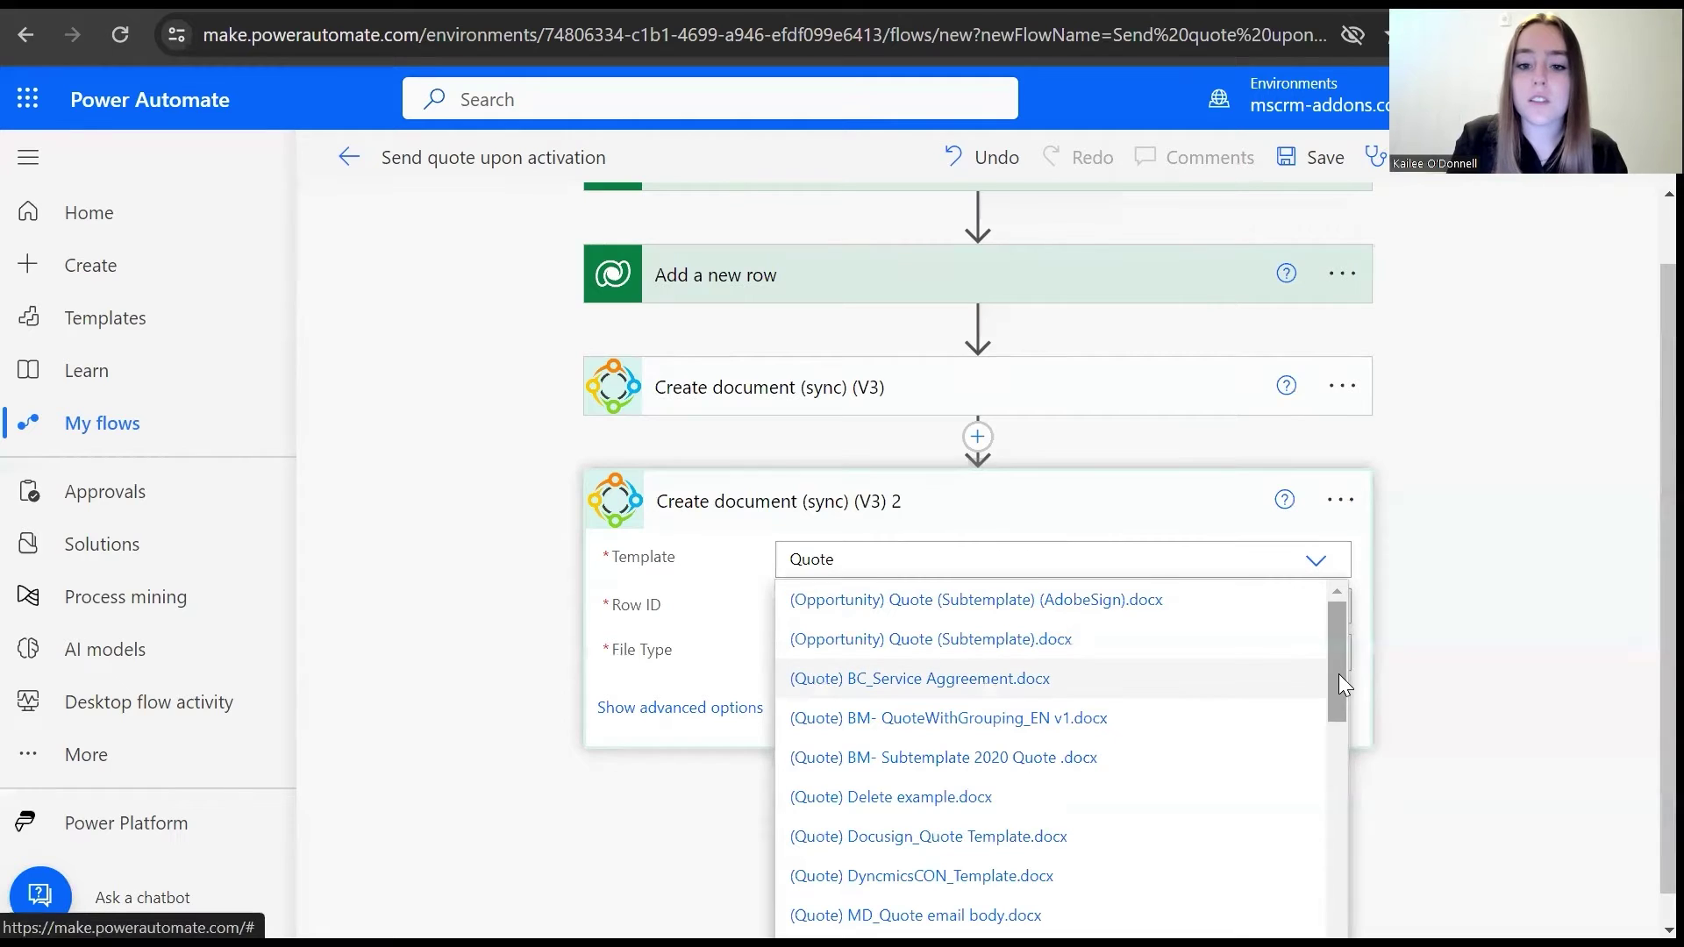
pyautogui.moveTo(1338, 674); pyautogui.dragTo(1335, 686)
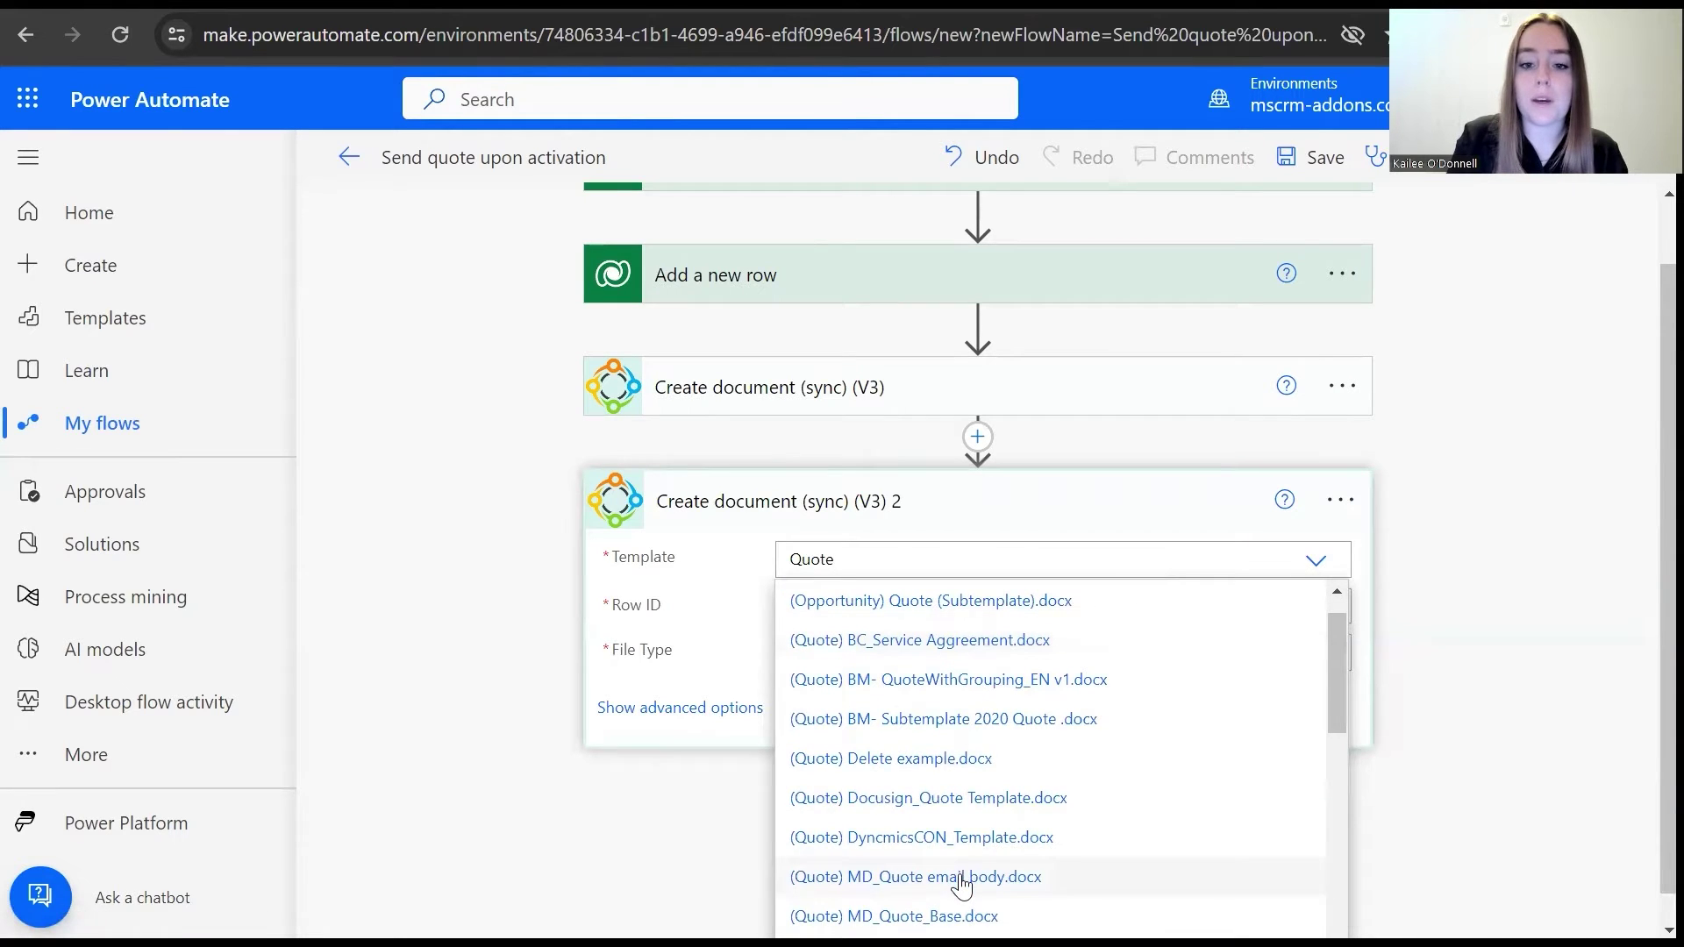
pyautogui.click(962, 878)
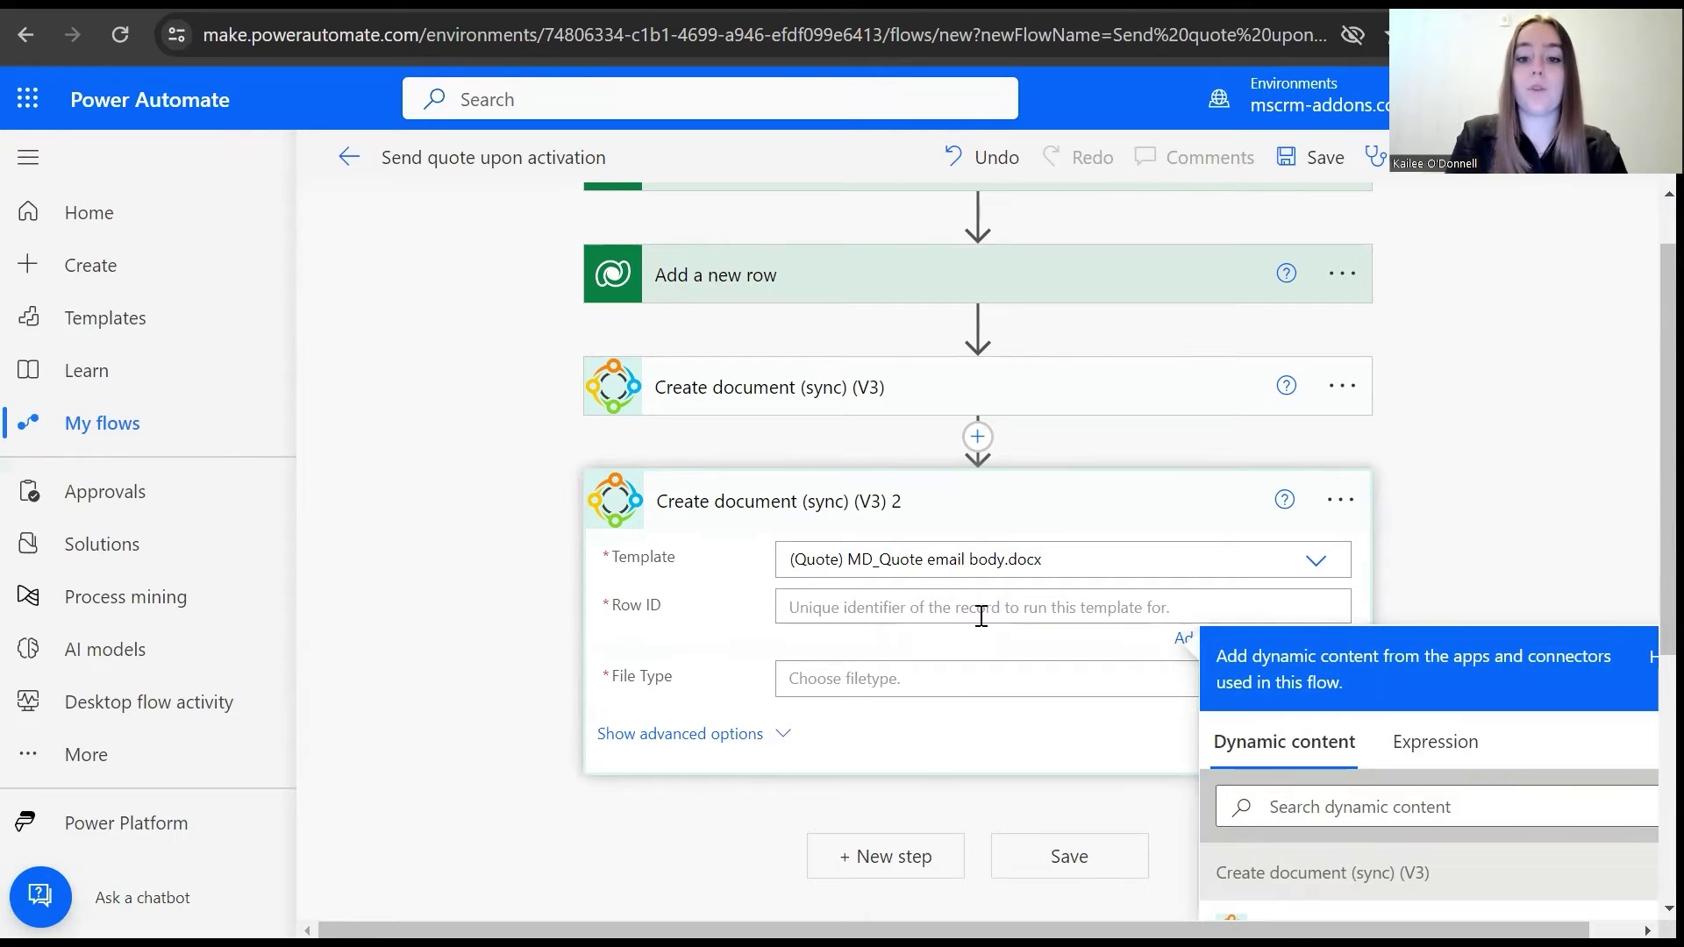
# Step: Set the second document's Row ID to the triggering Quote and File Type to html
pyautogui.click(1302, 805)
pyautogui.write('Quote')
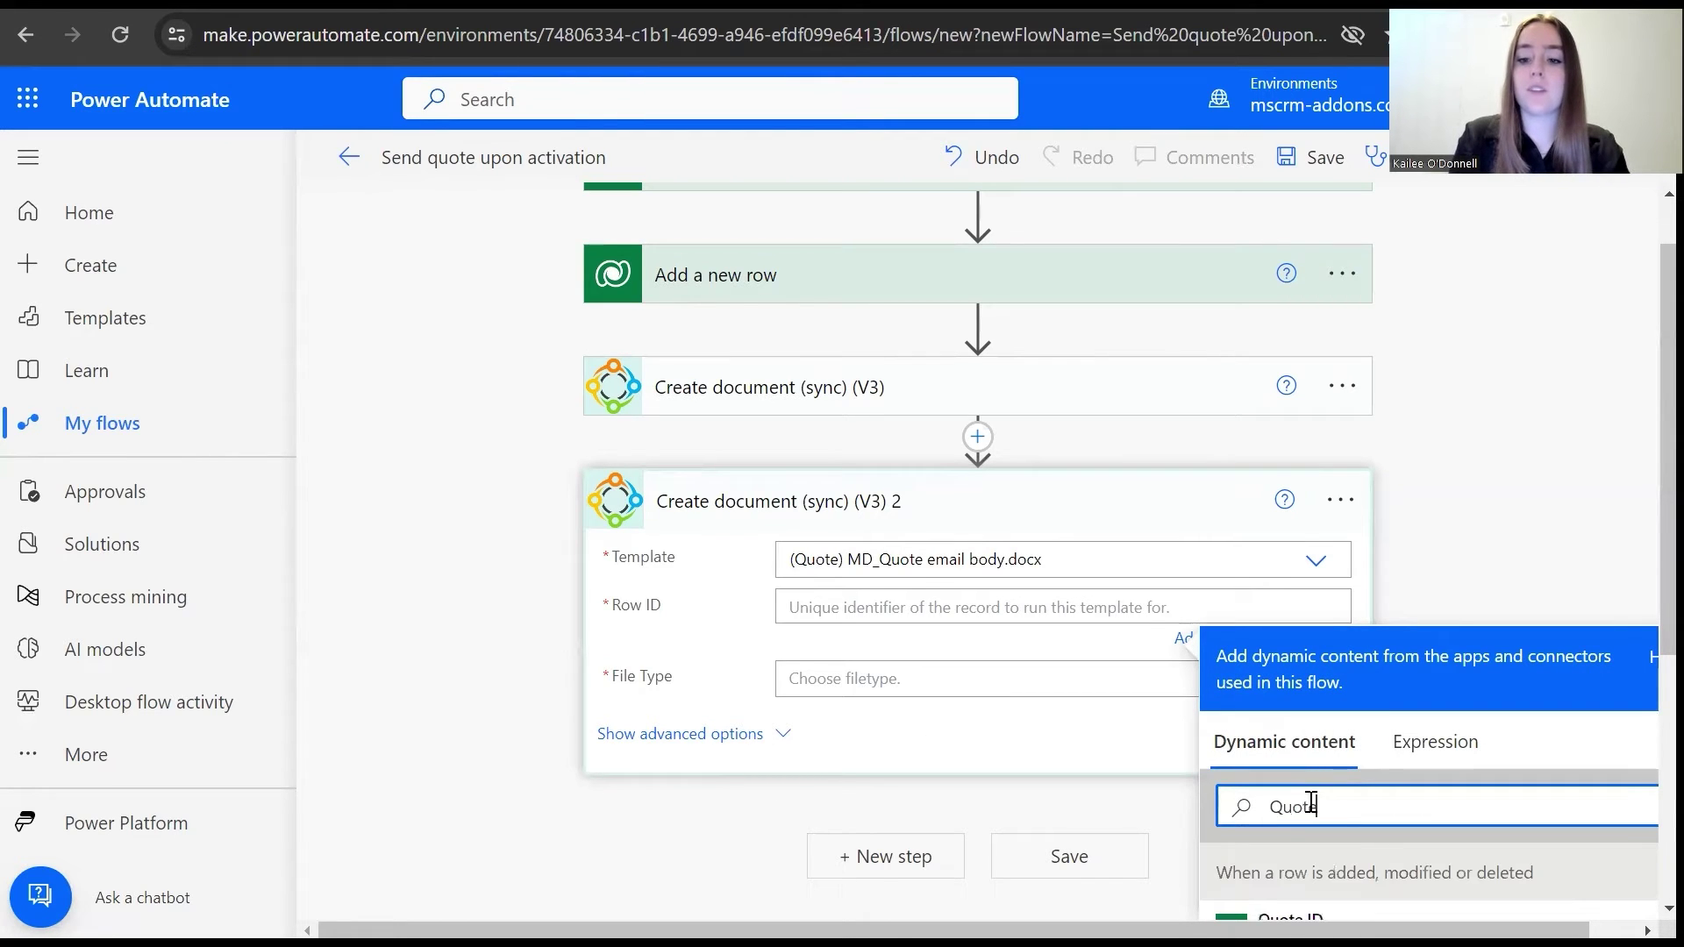
pyautogui.scroll(-3, 1257, 875)
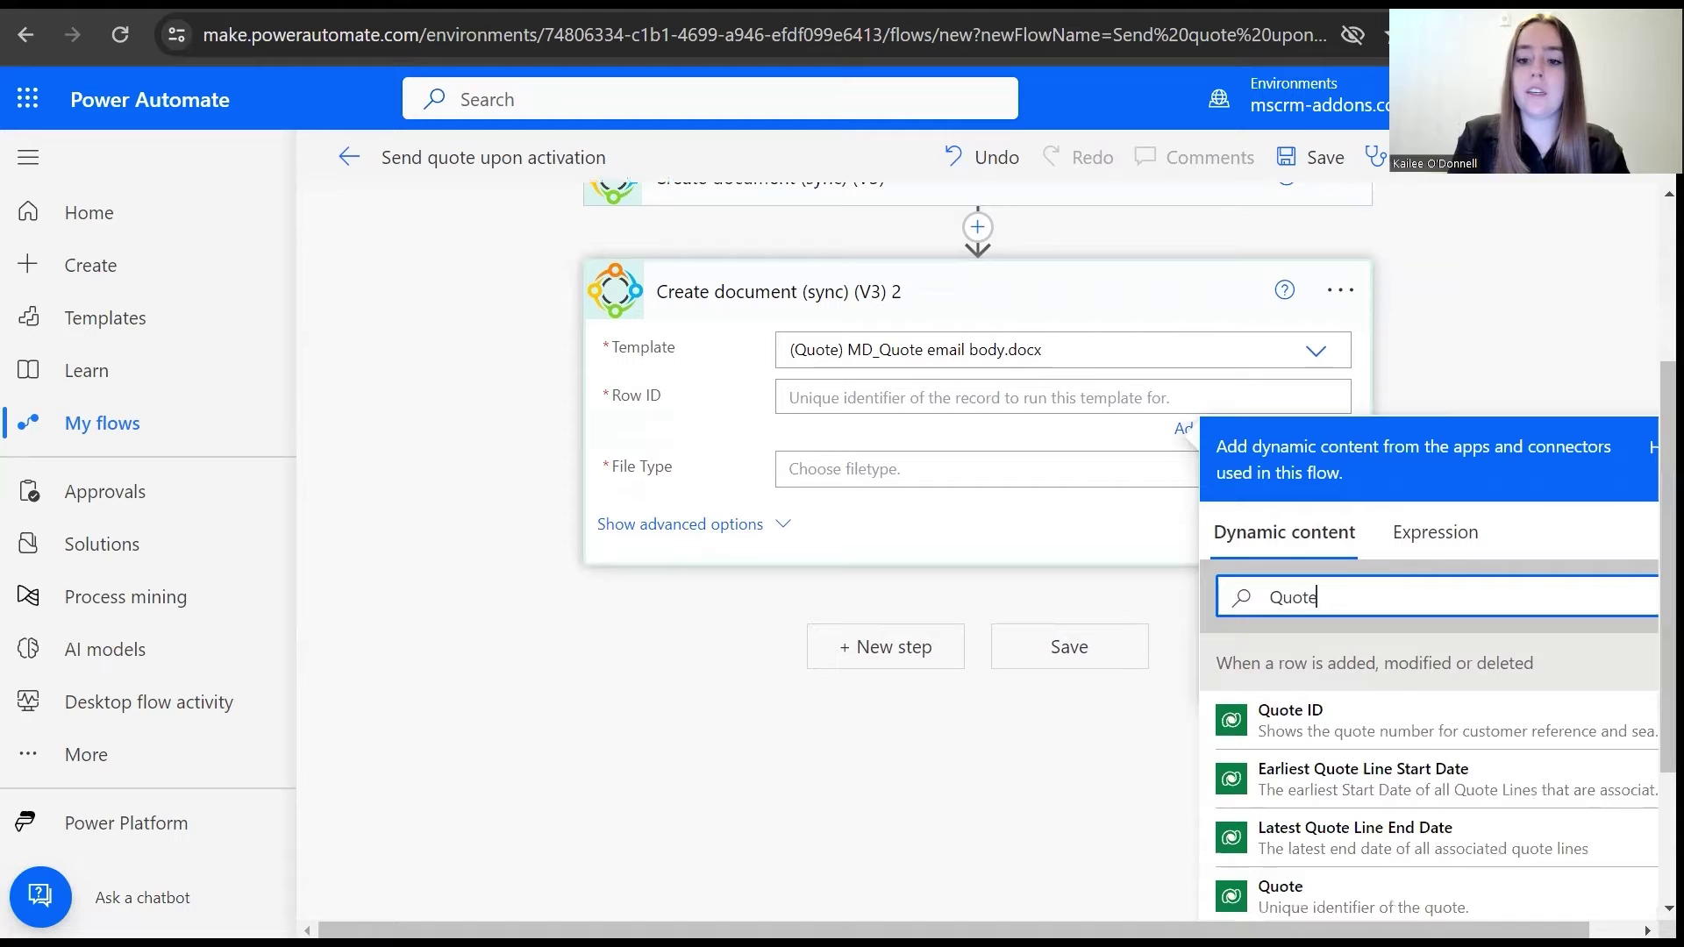
pyautogui.click(1260, 885)
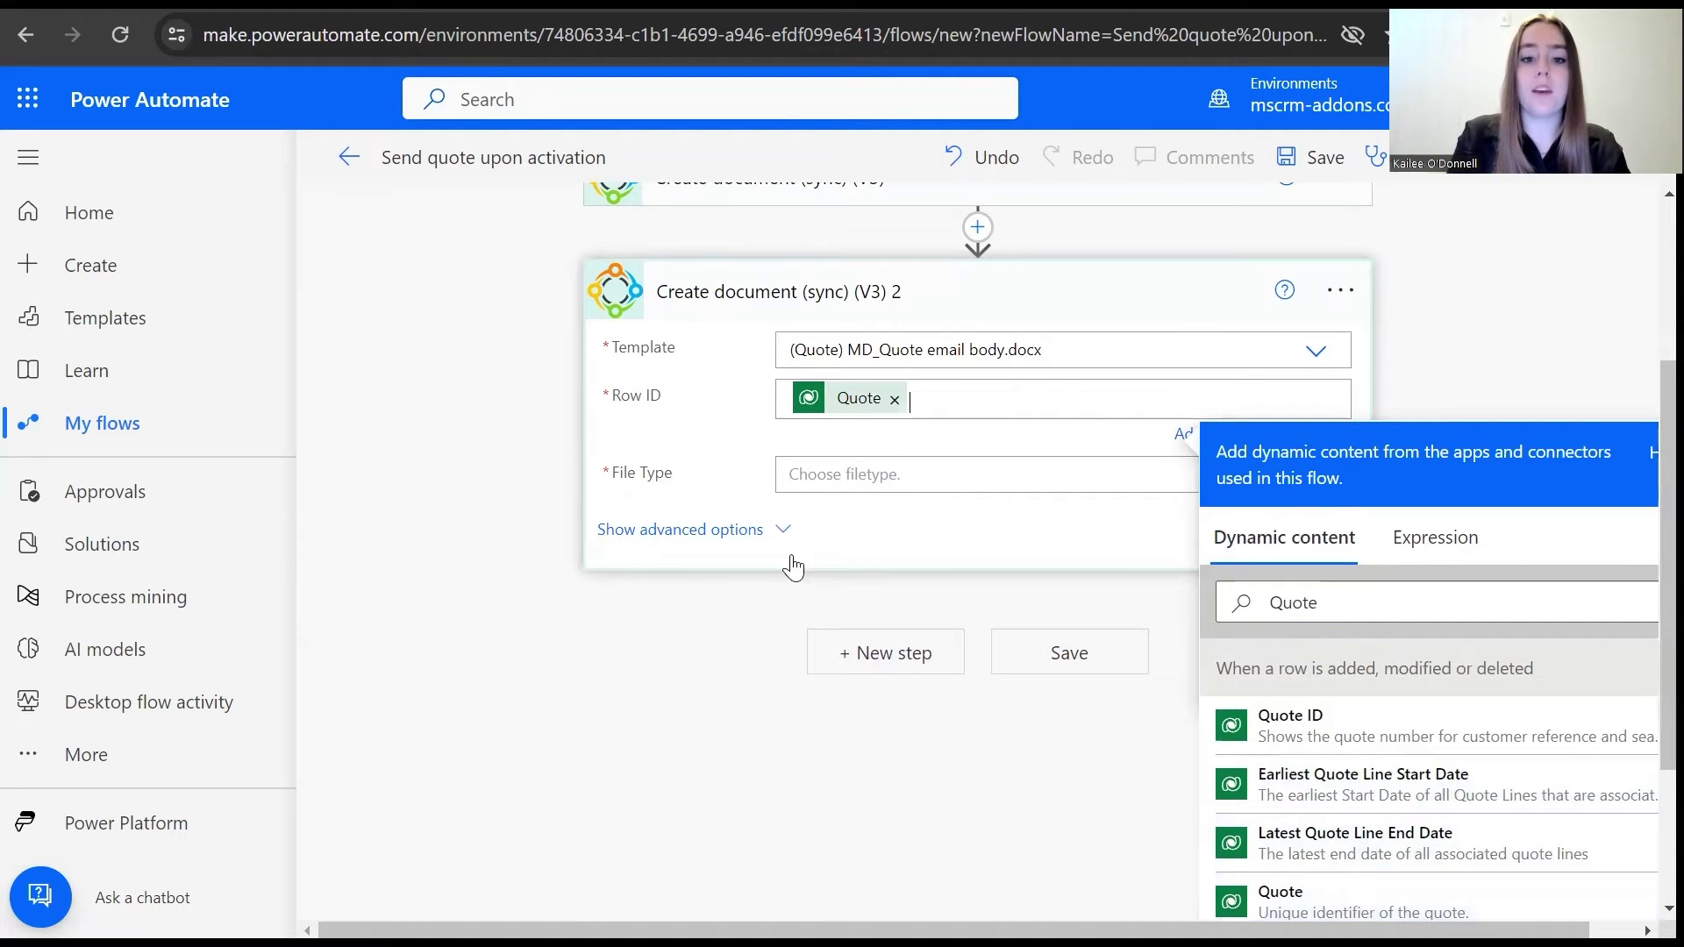
pyautogui.click(824, 471)
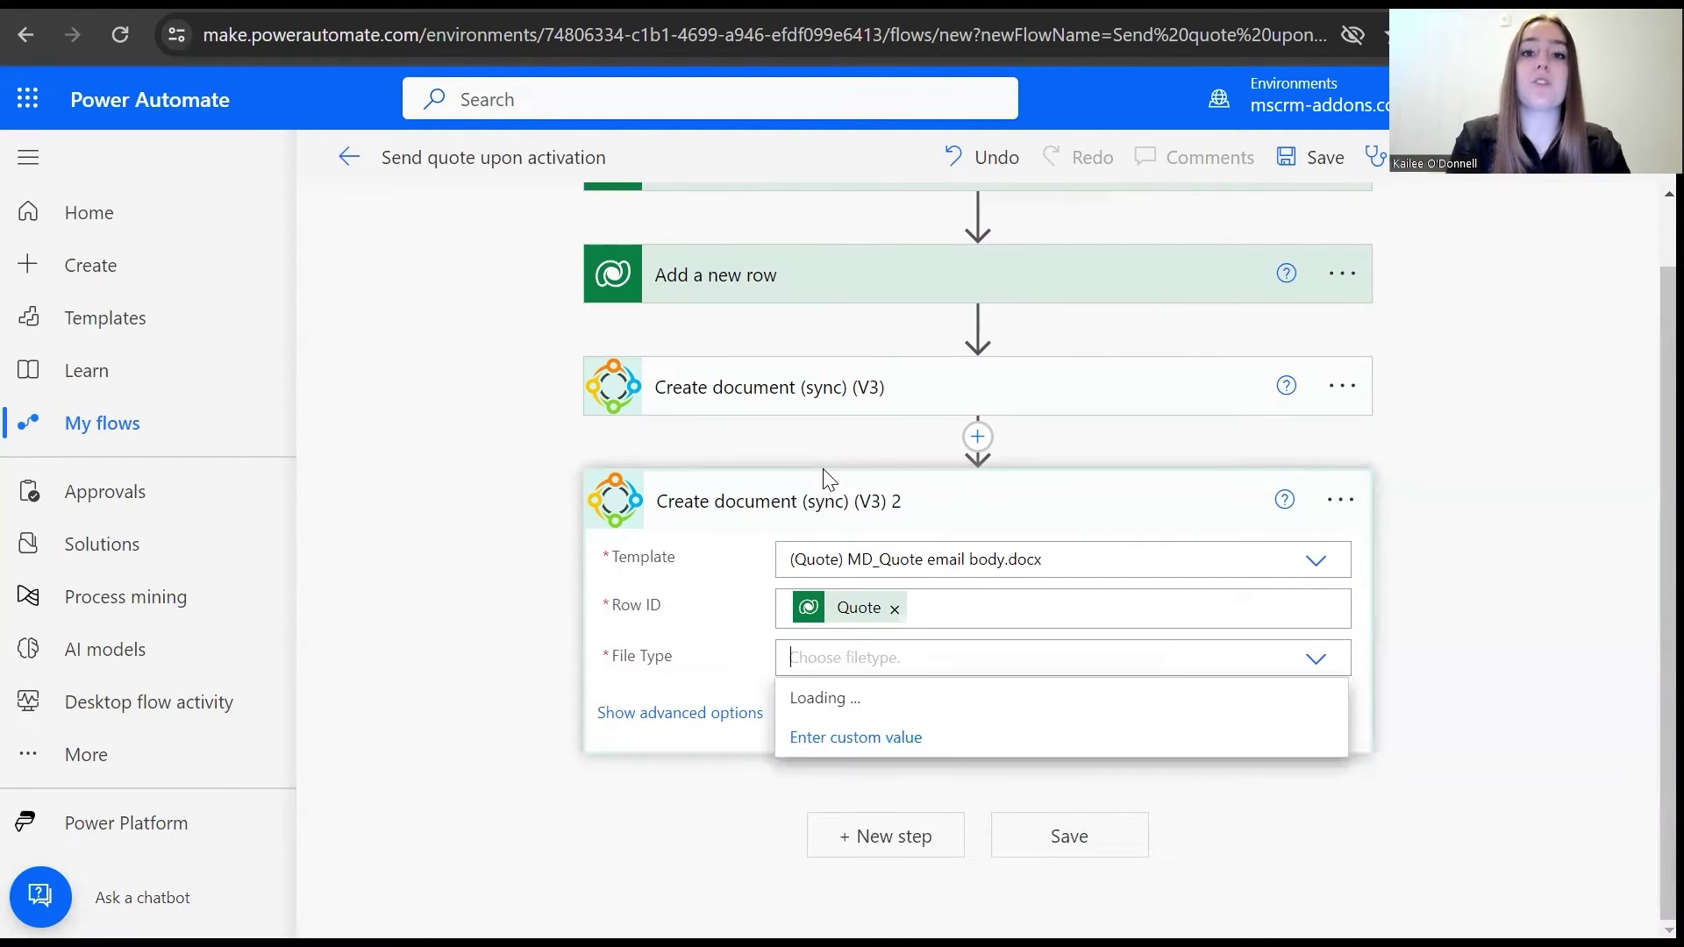
pyautogui.write('html')
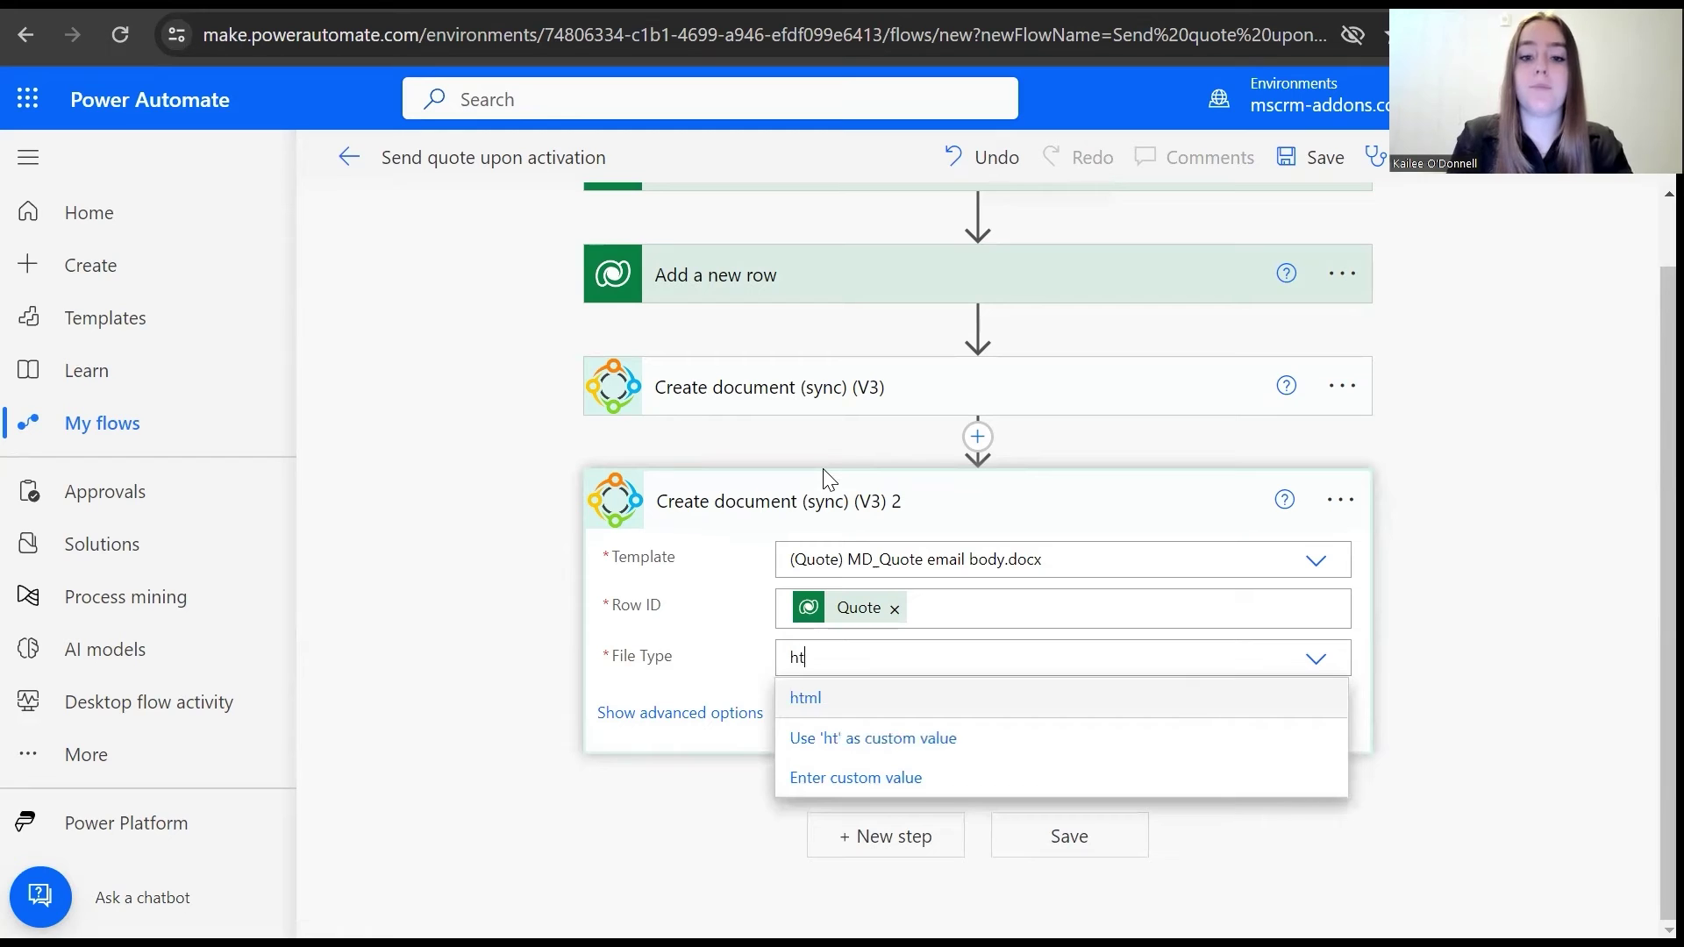
pyautogui.click(812, 699)
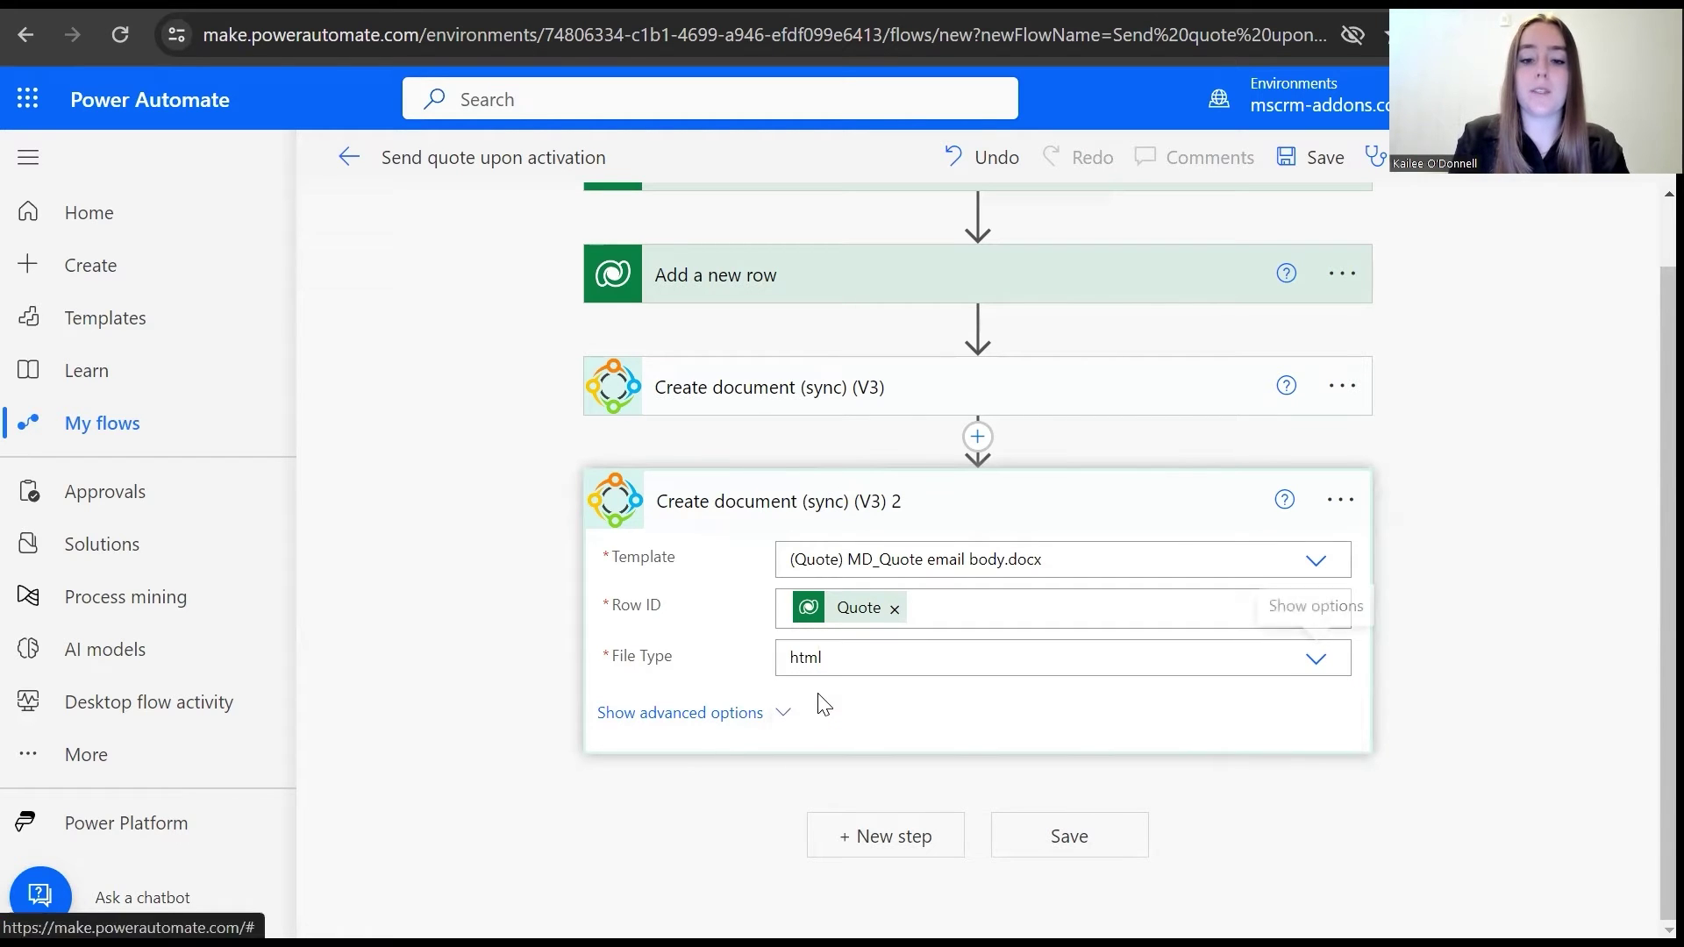
pyautogui.click(1421, 765)
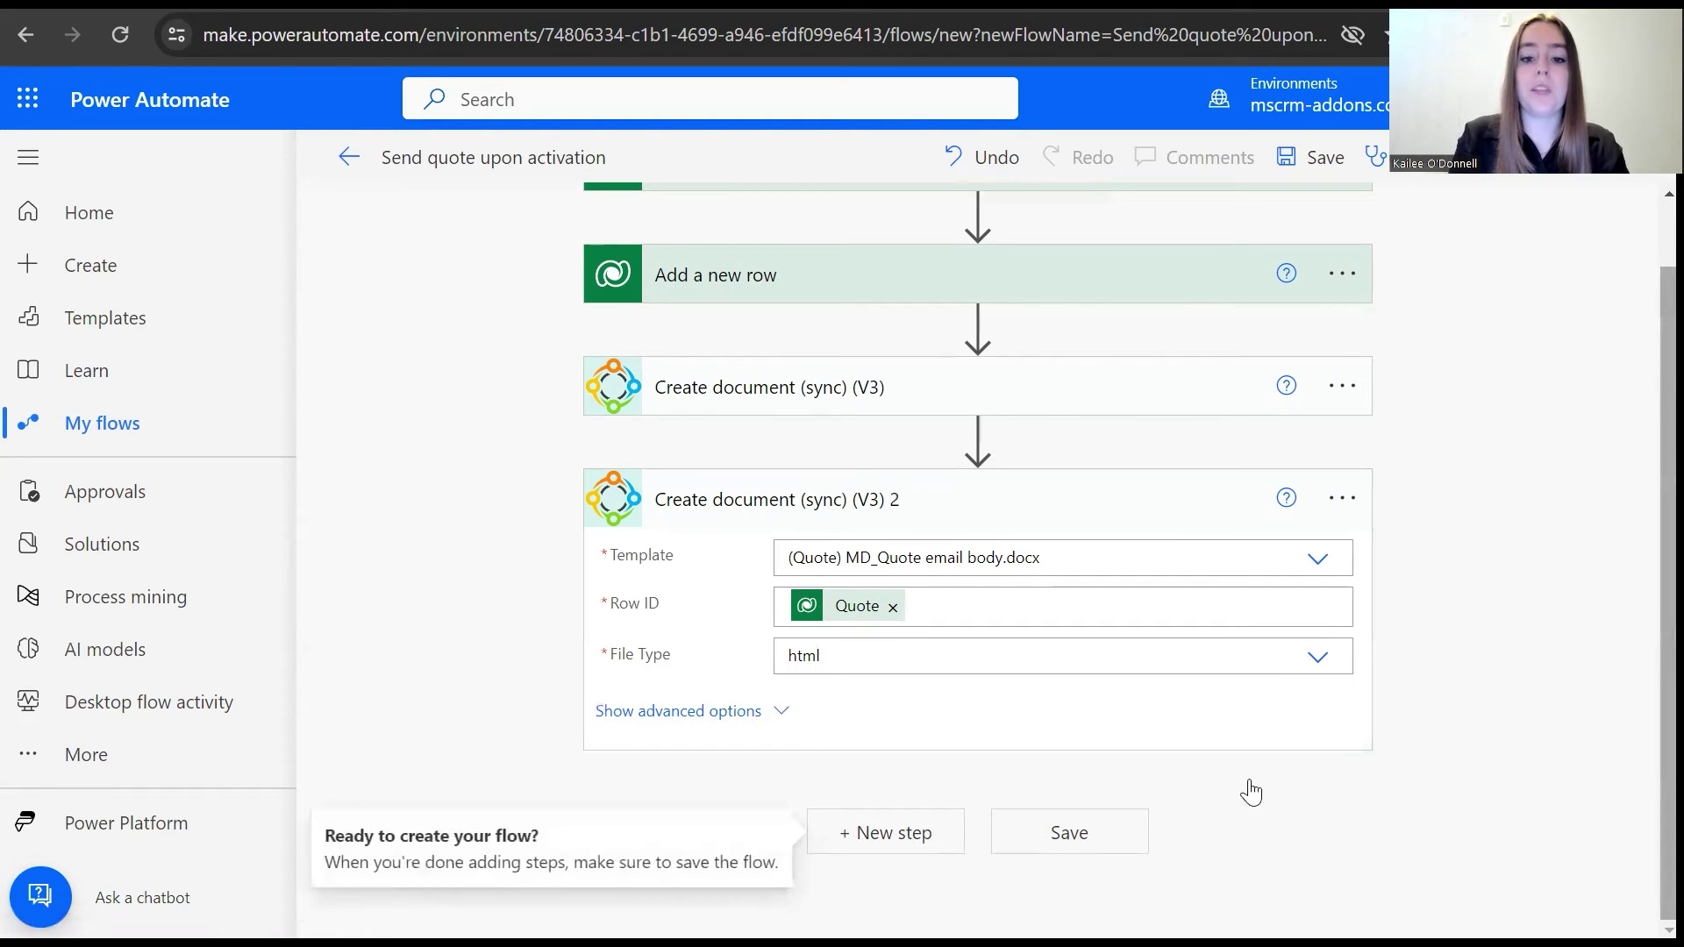
# Step: Add a DocumentsCorePack Send email (V3) step after the document steps
pyautogui.click(880, 835)
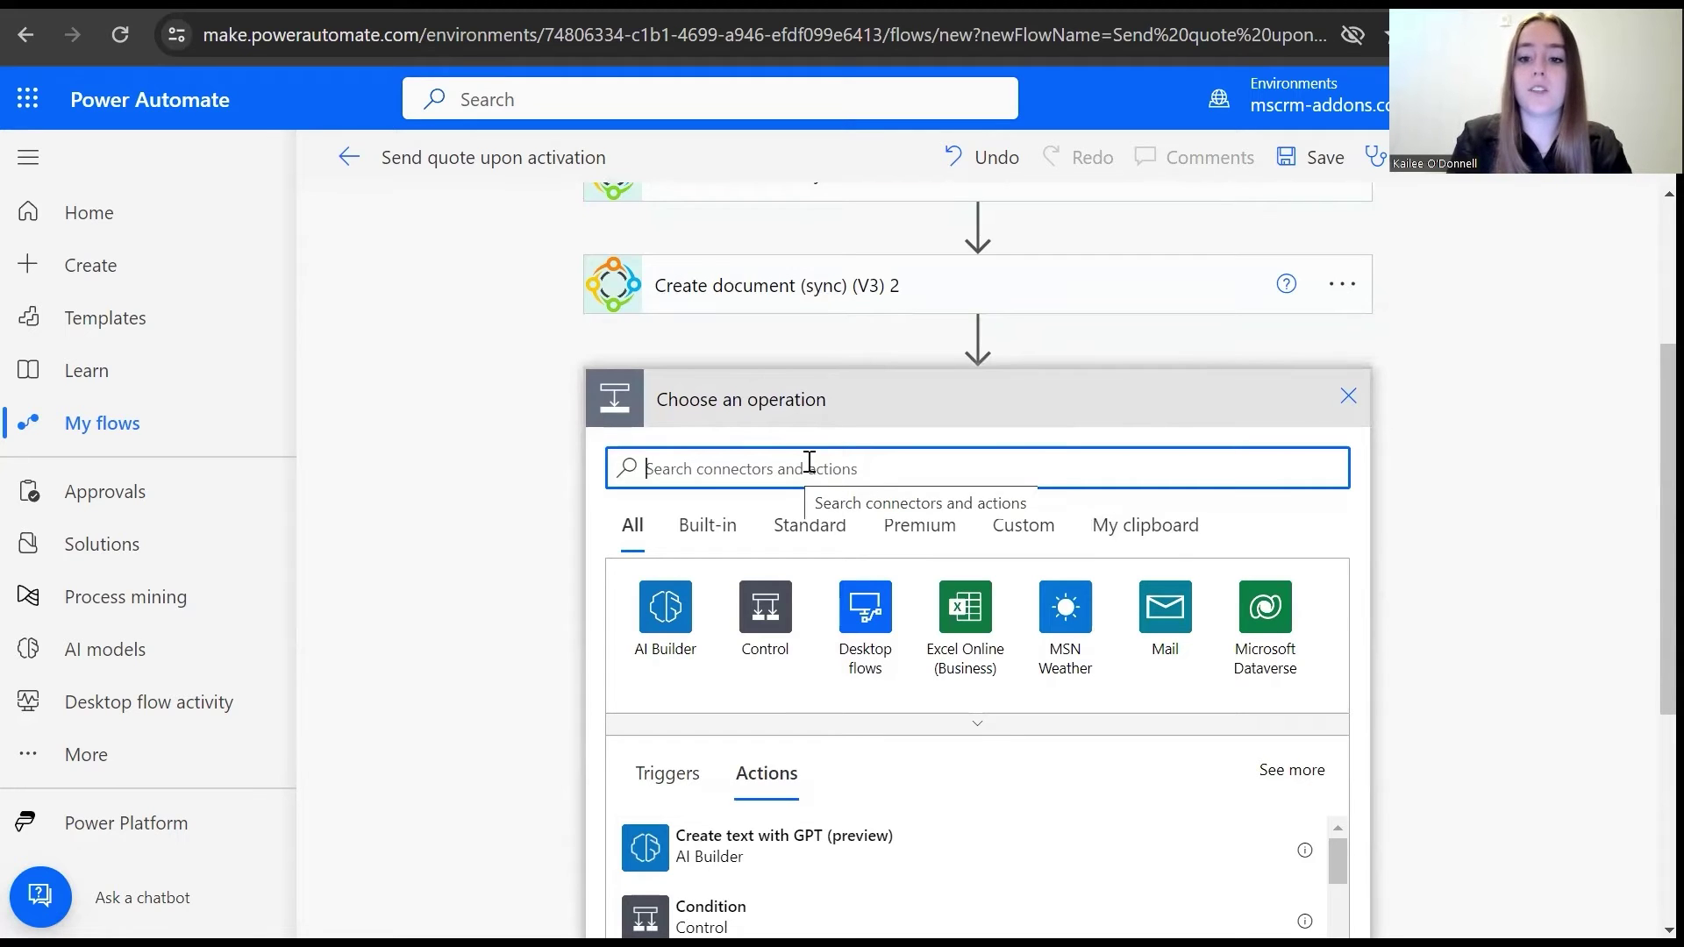
pyautogui.write('doc')
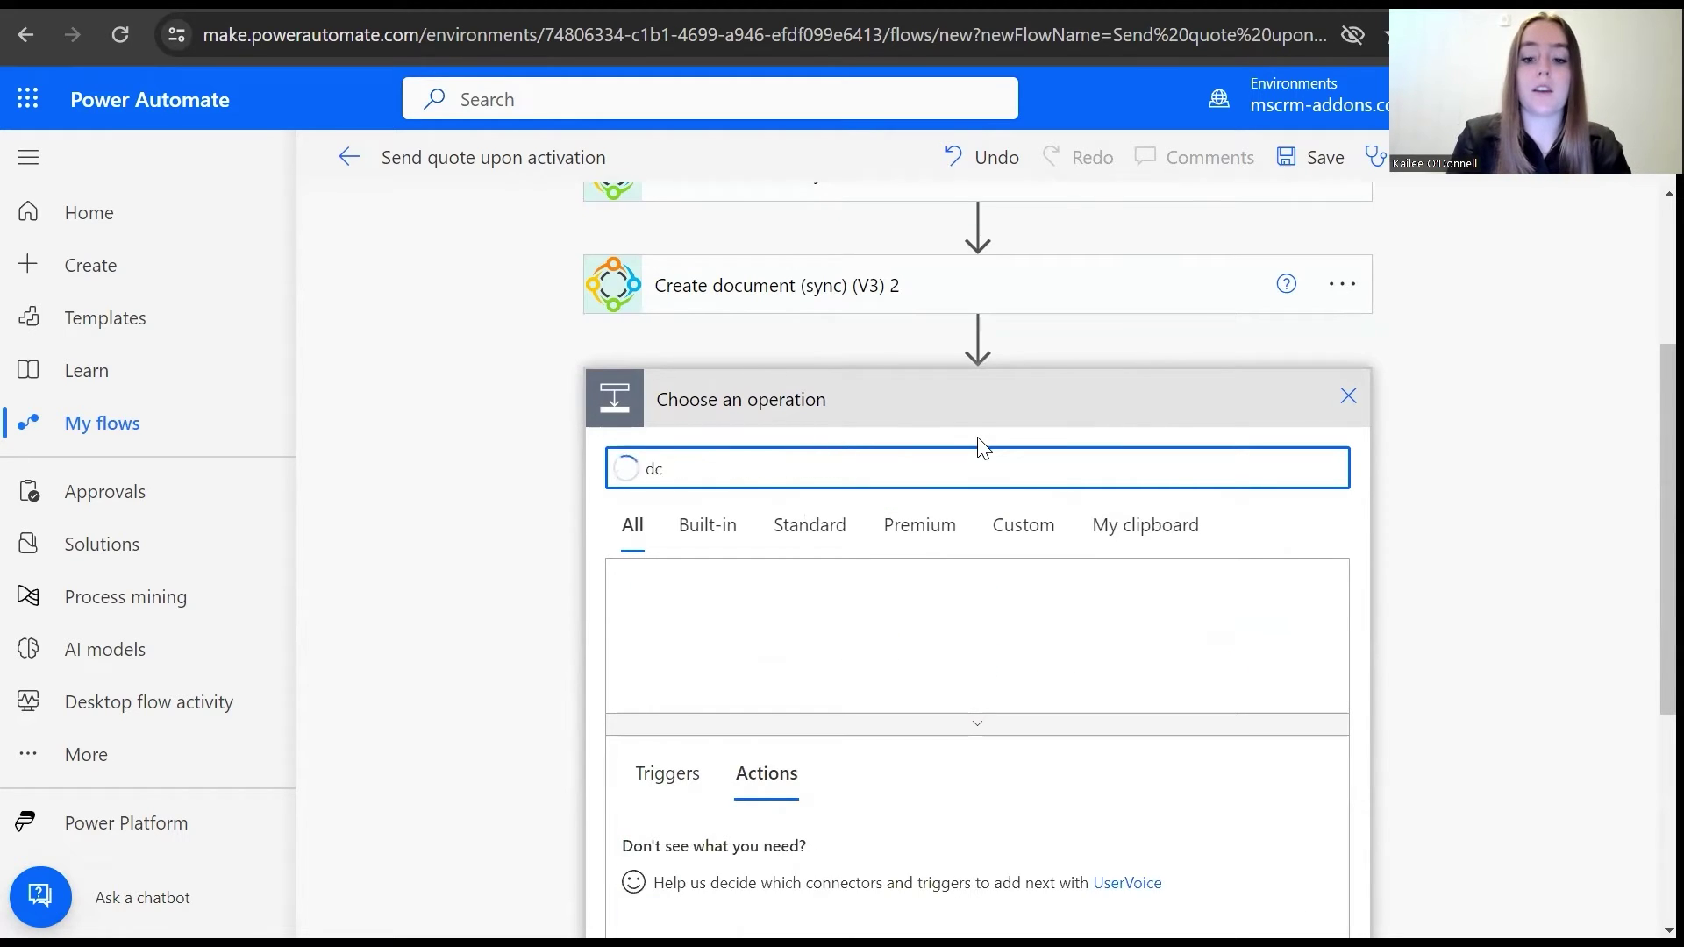
pyautogui.write('umentscorepack')
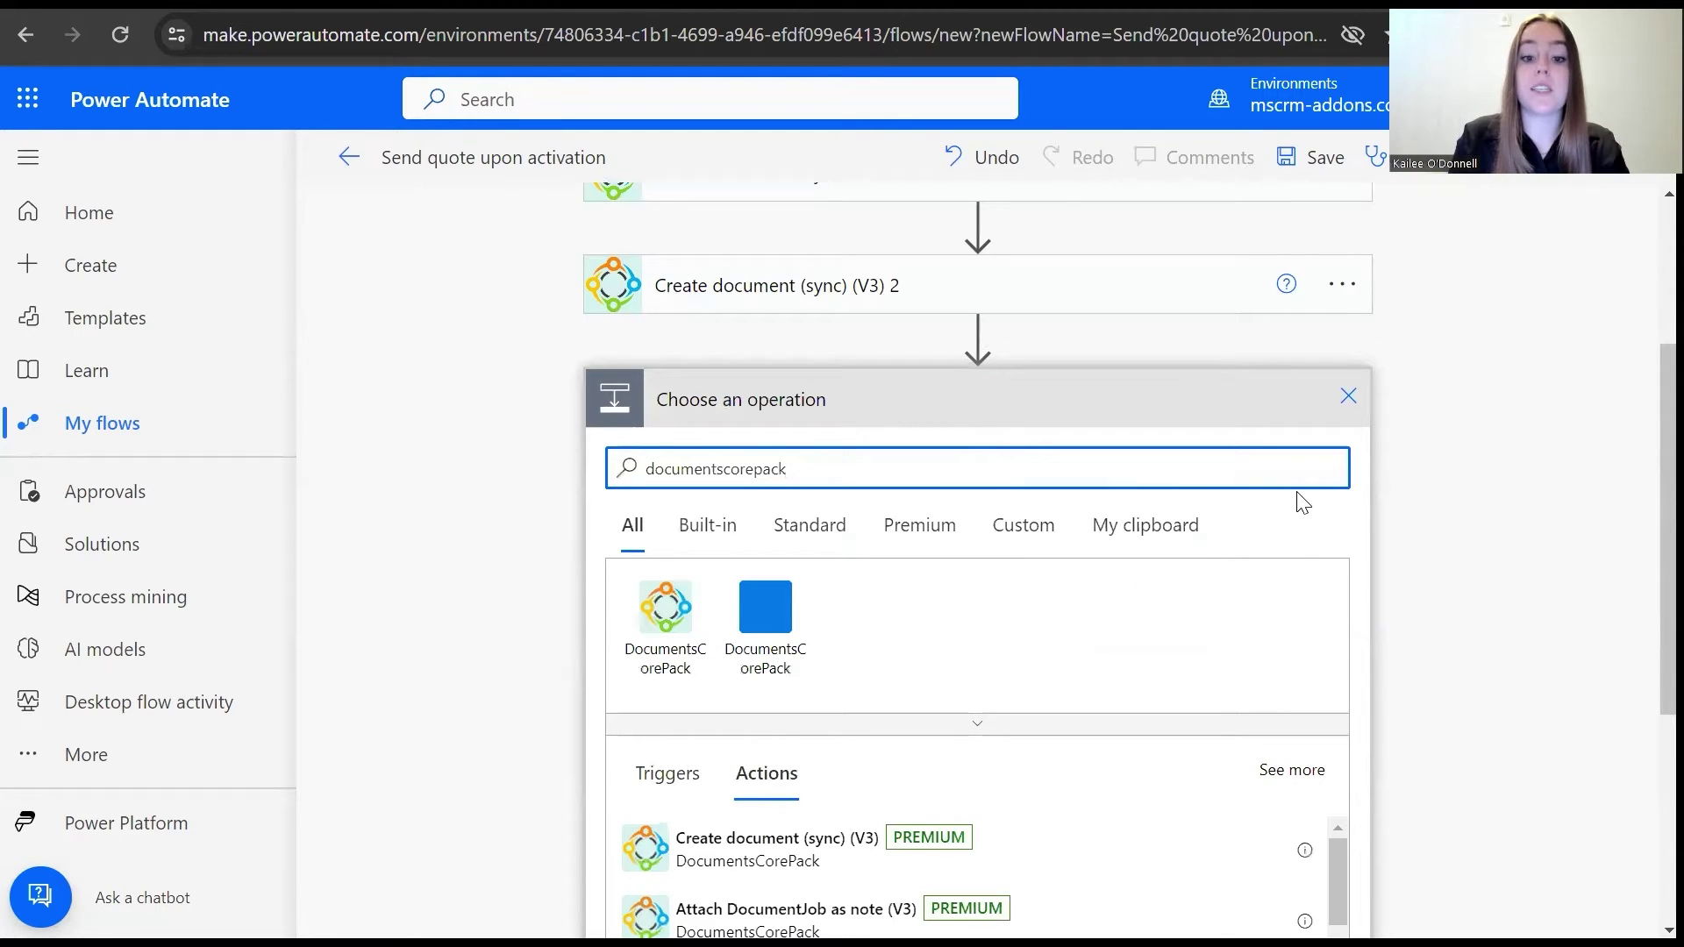
pyautogui.click(655, 649)
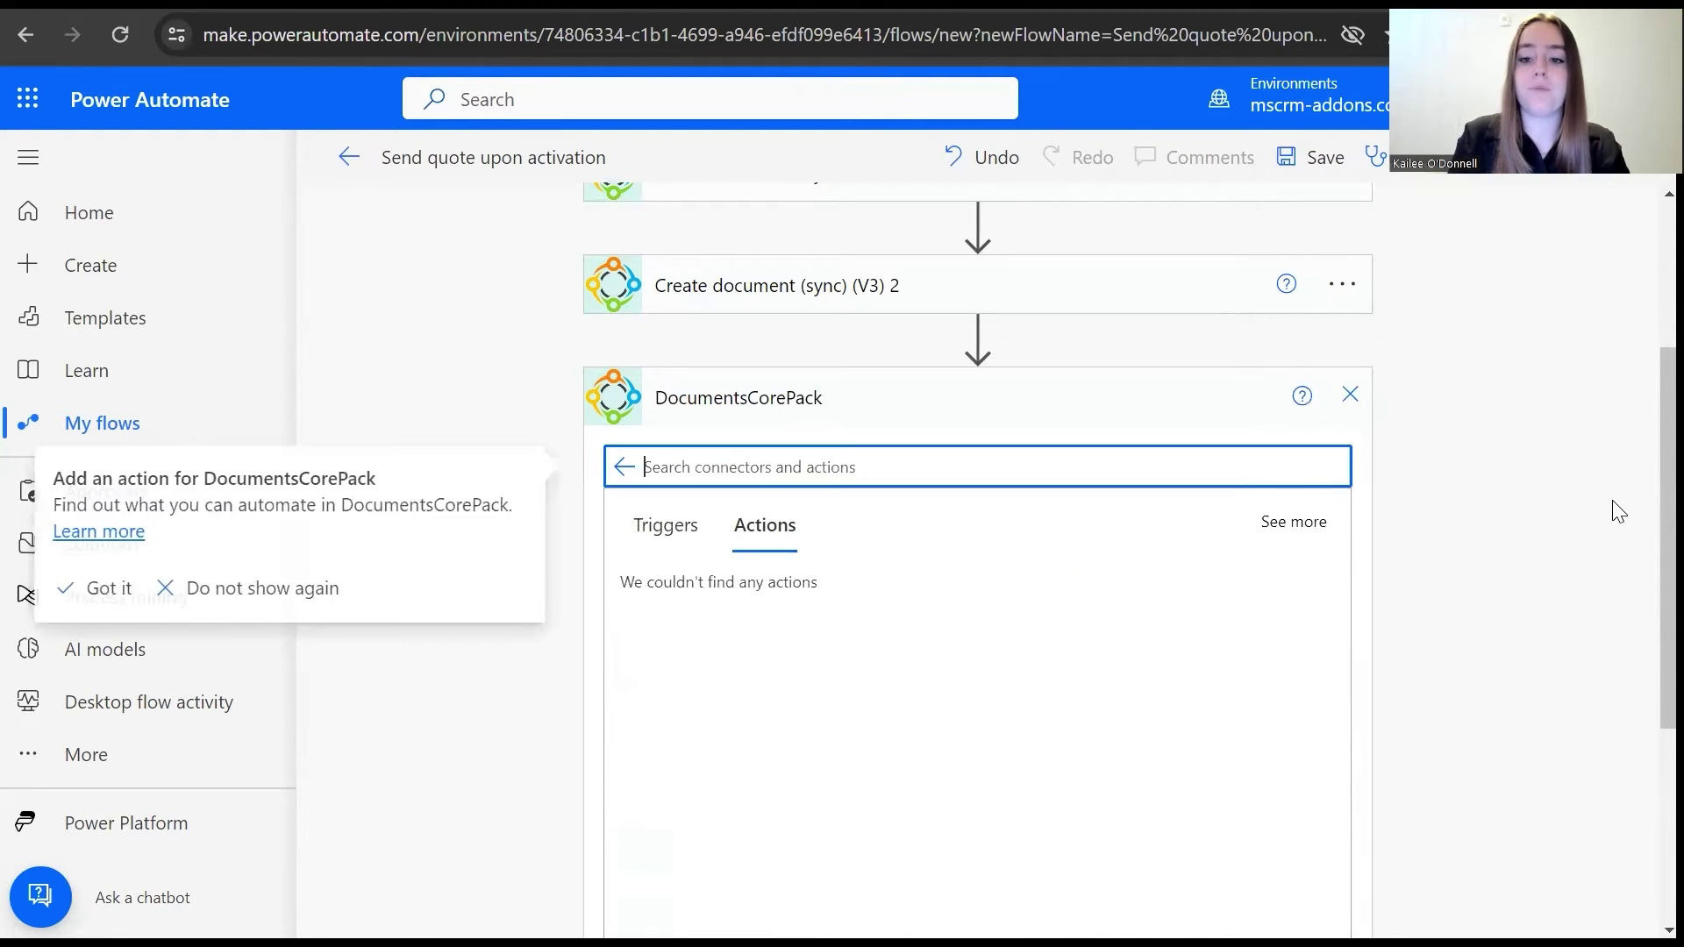
pyautogui.scroll(-3, 976, 562)
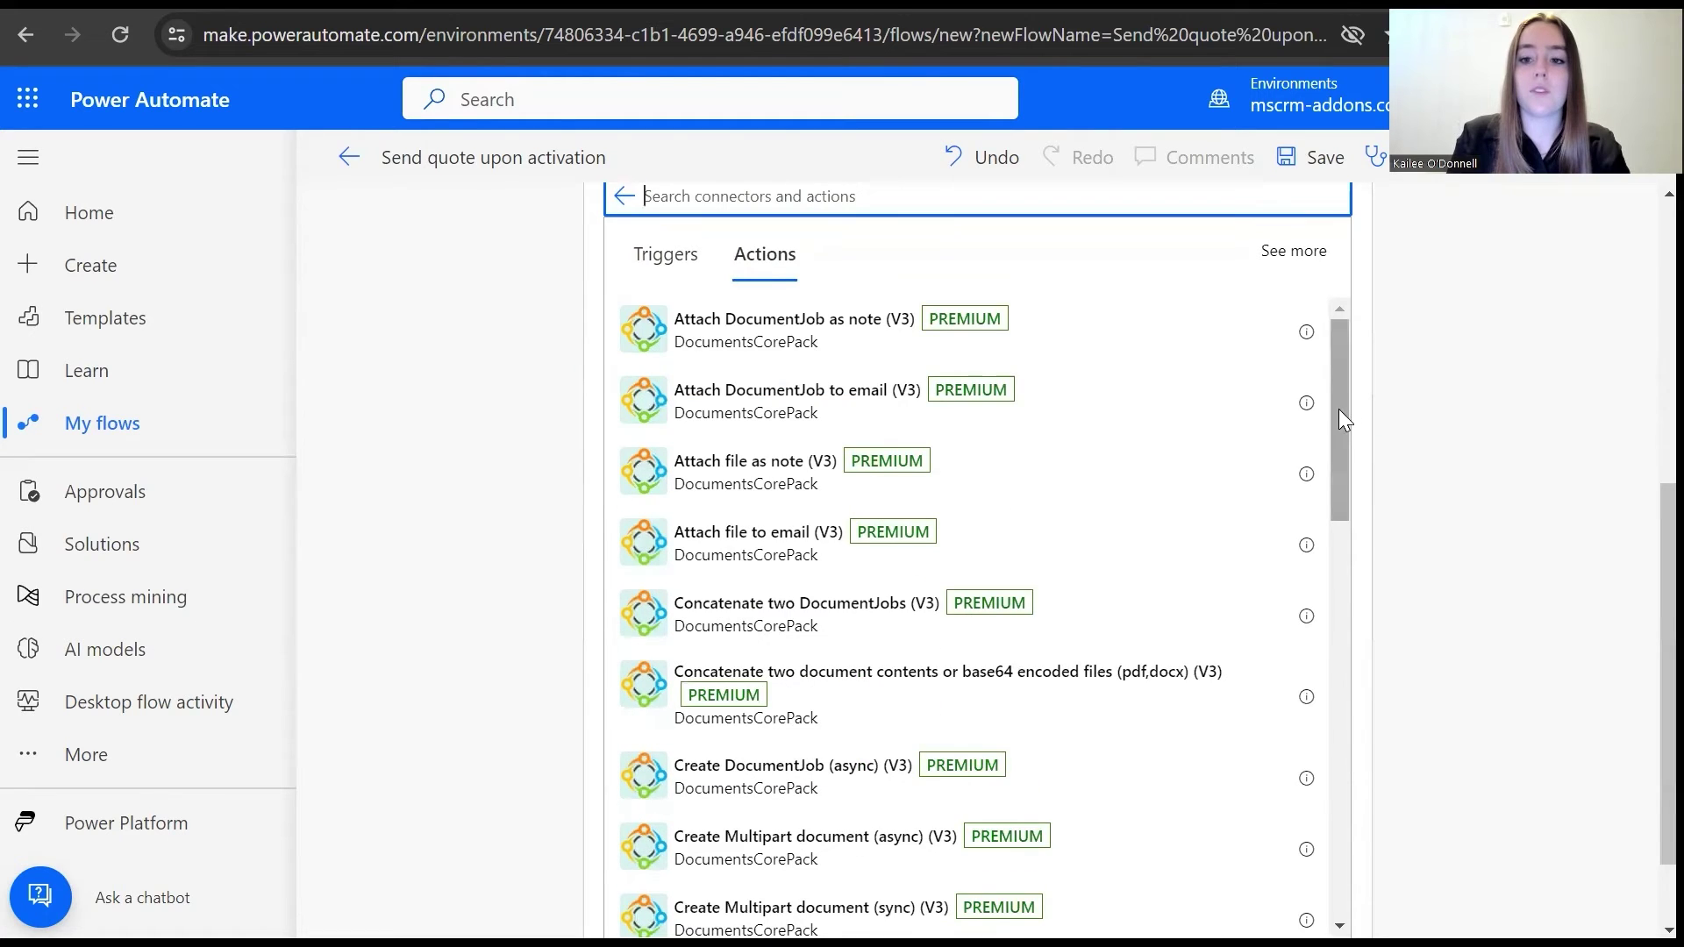
pyautogui.scroll(-15, 1289, 658)
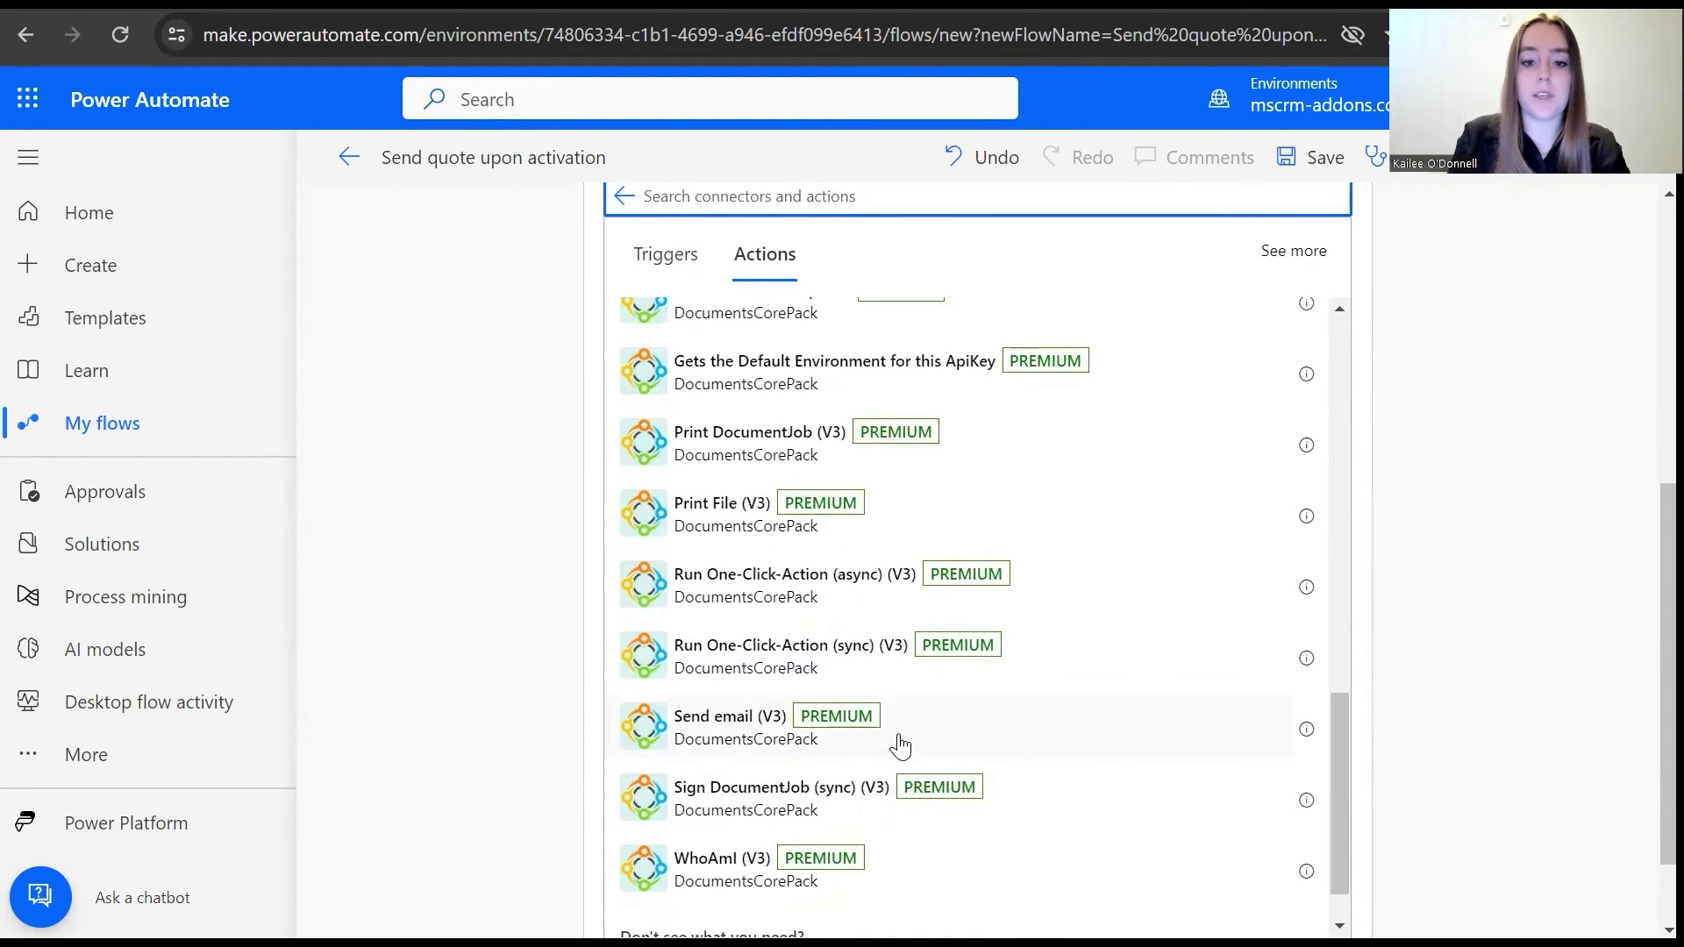
pyautogui.click(874, 744)
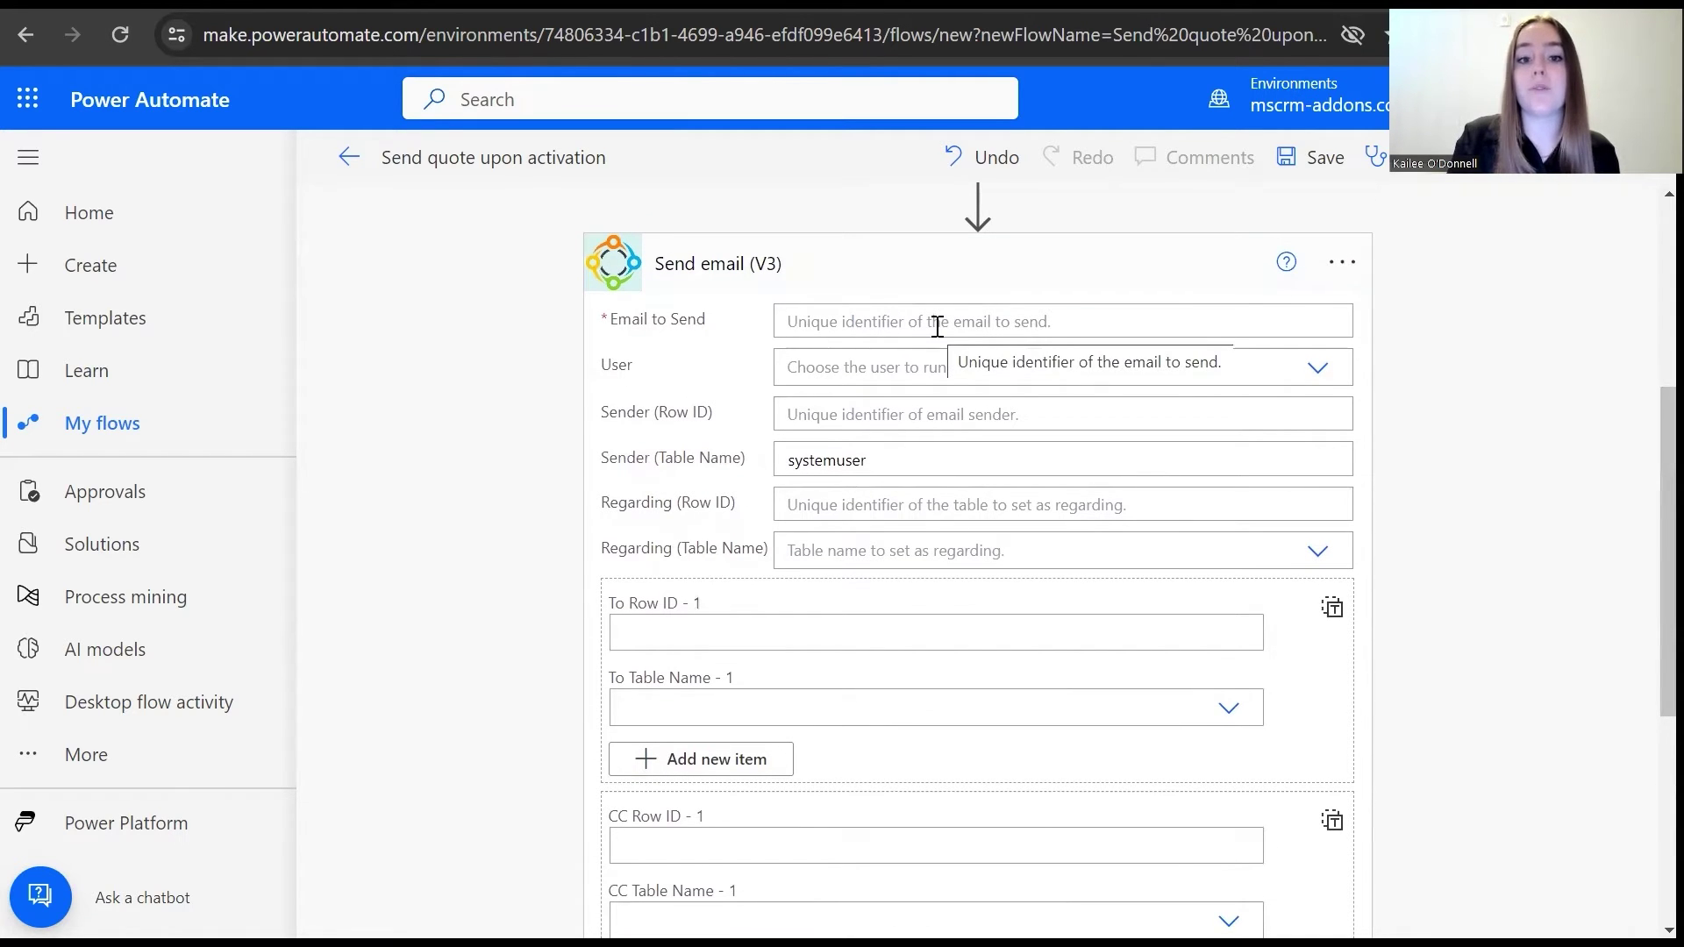
# Step: Set the email to send to the Email Message row created earlier
pyautogui.click(937, 327)
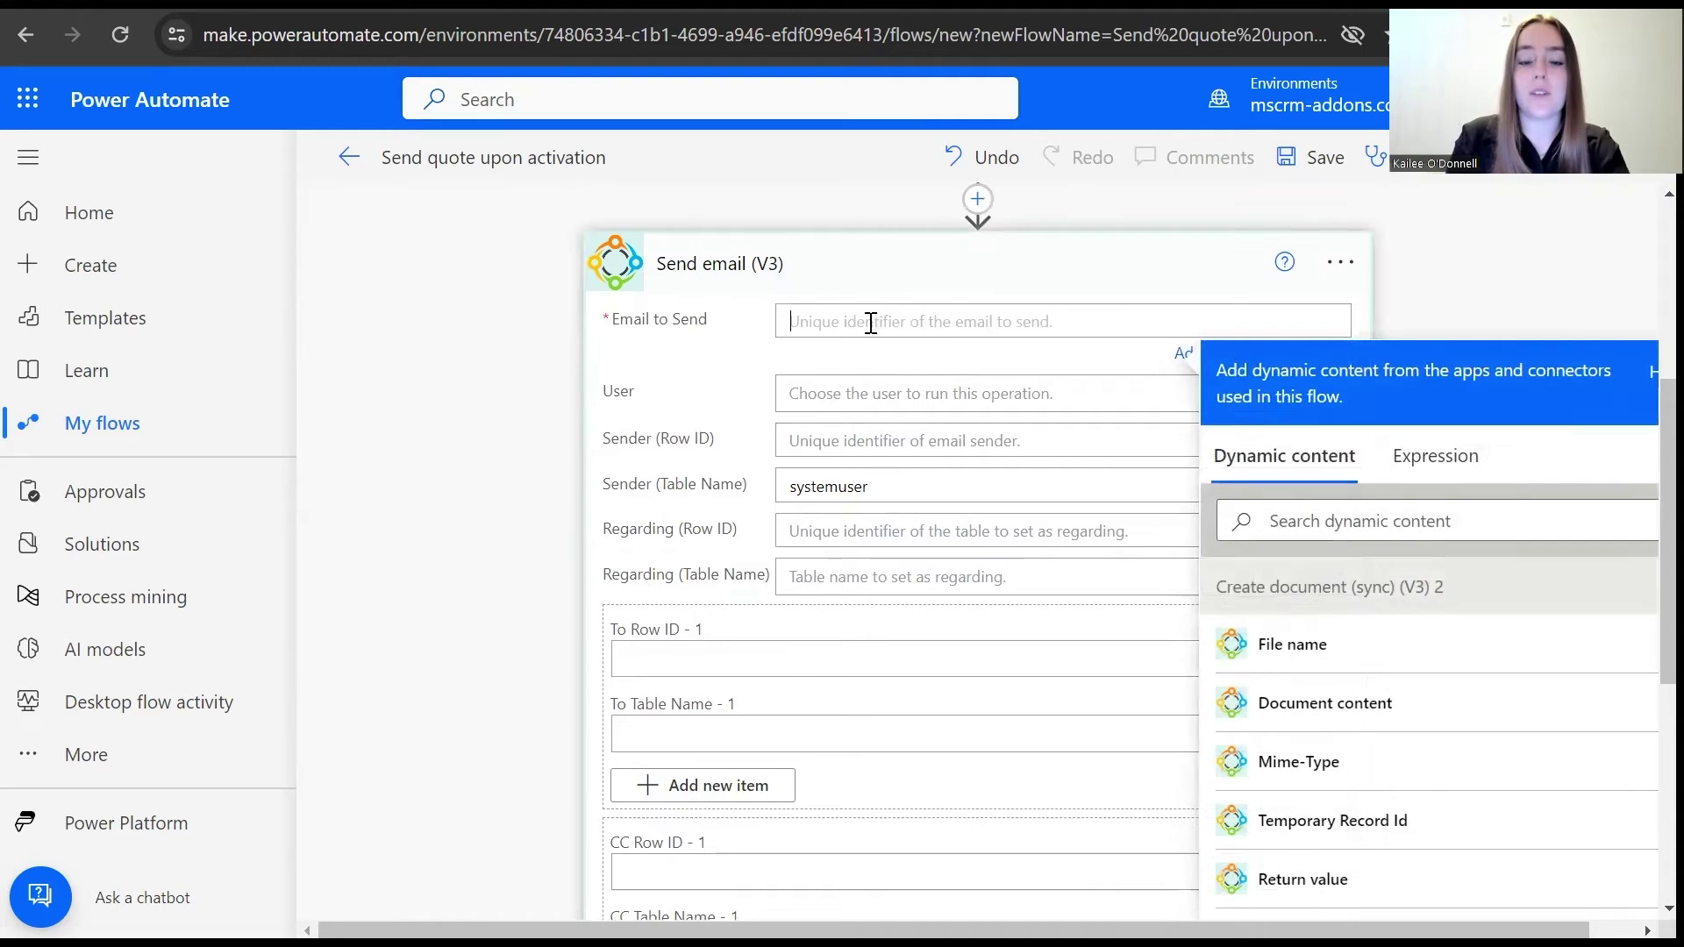
pyautogui.click(1341, 520)
pyautogui.write('email')
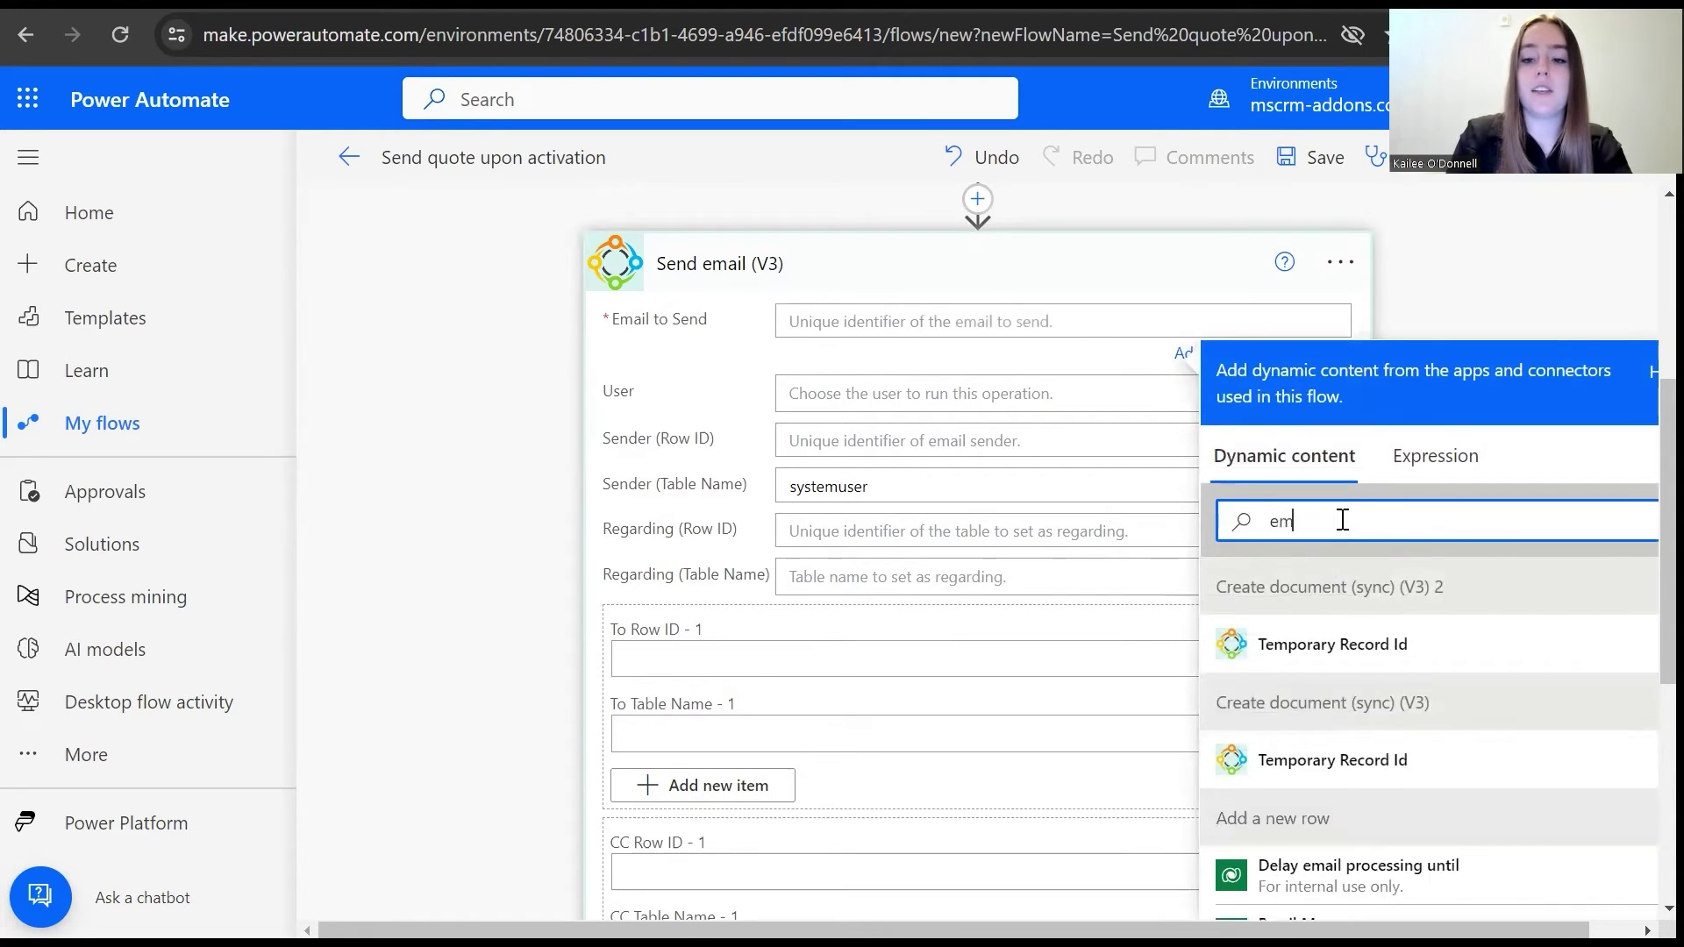
pyautogui.click(1355, 698)
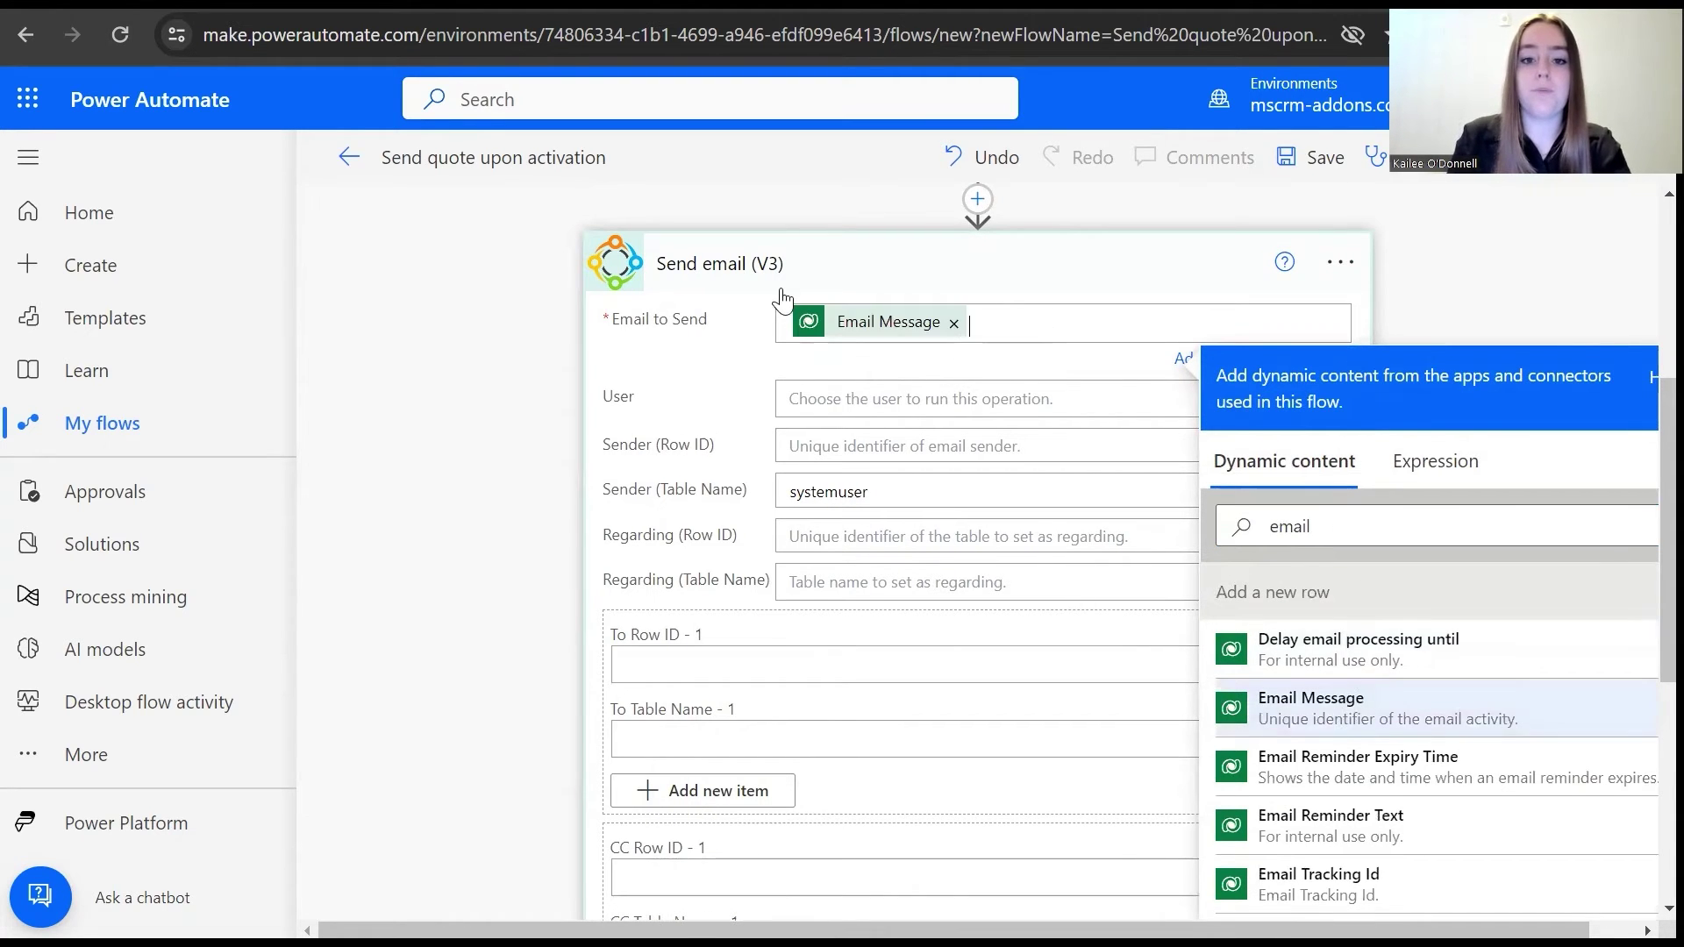
pyautogui.click(658, 364)
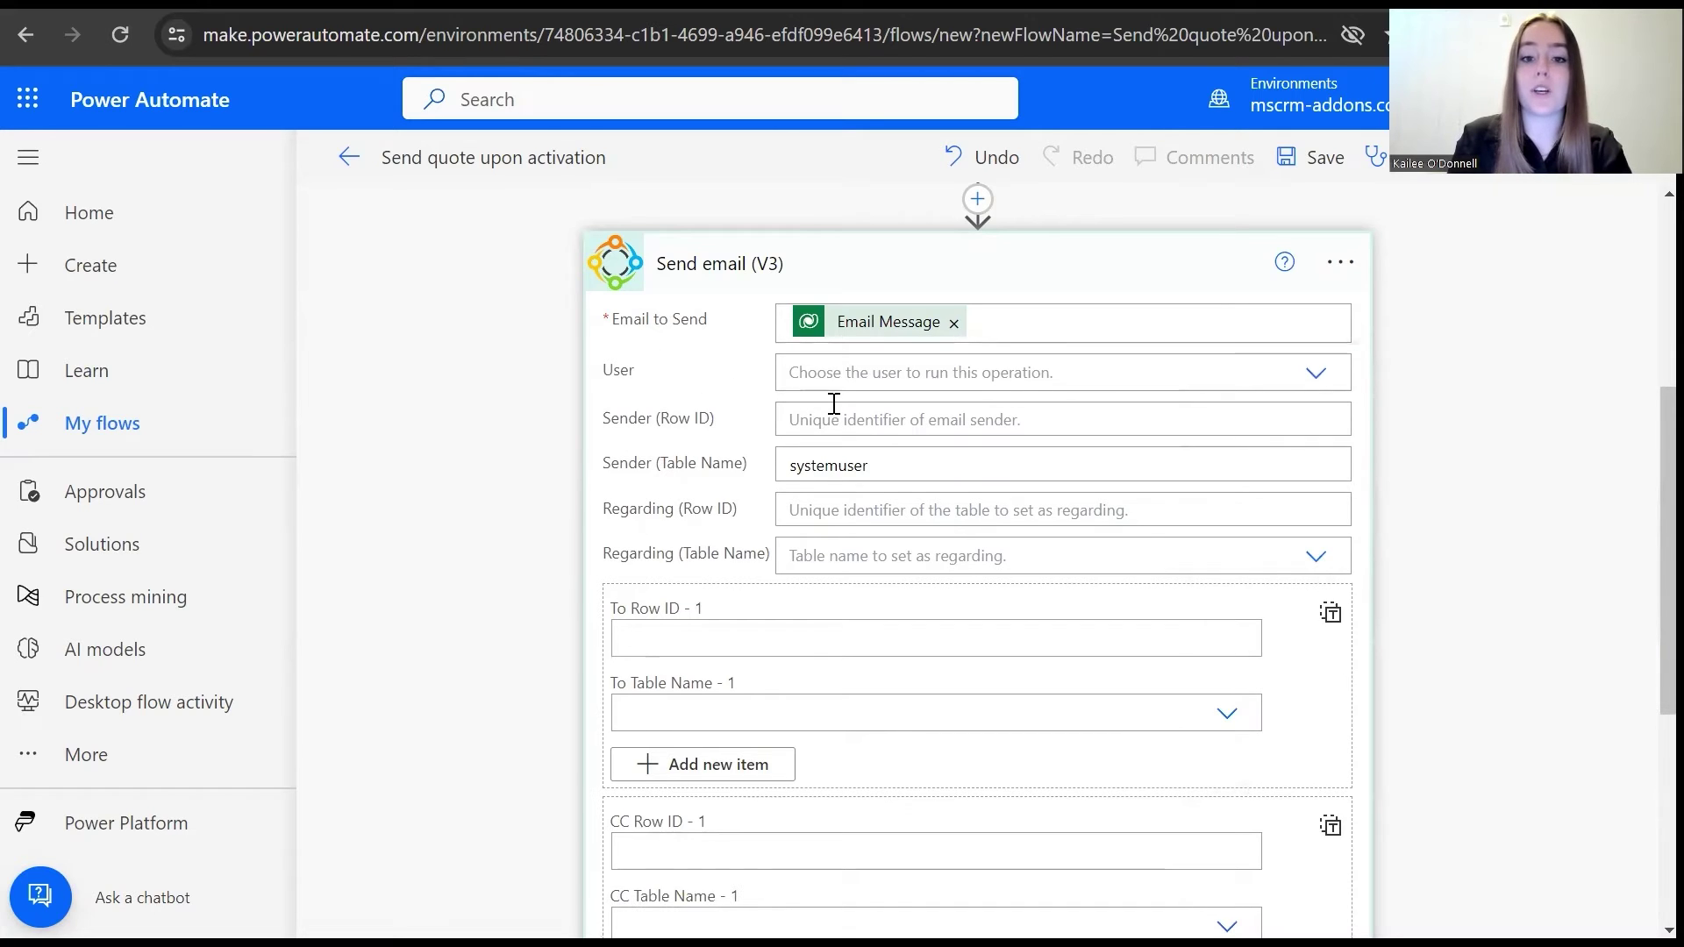
# Step: Choose the run-as user and set the sender Row ID to the record Owner
pyautogui.click(837, 375)
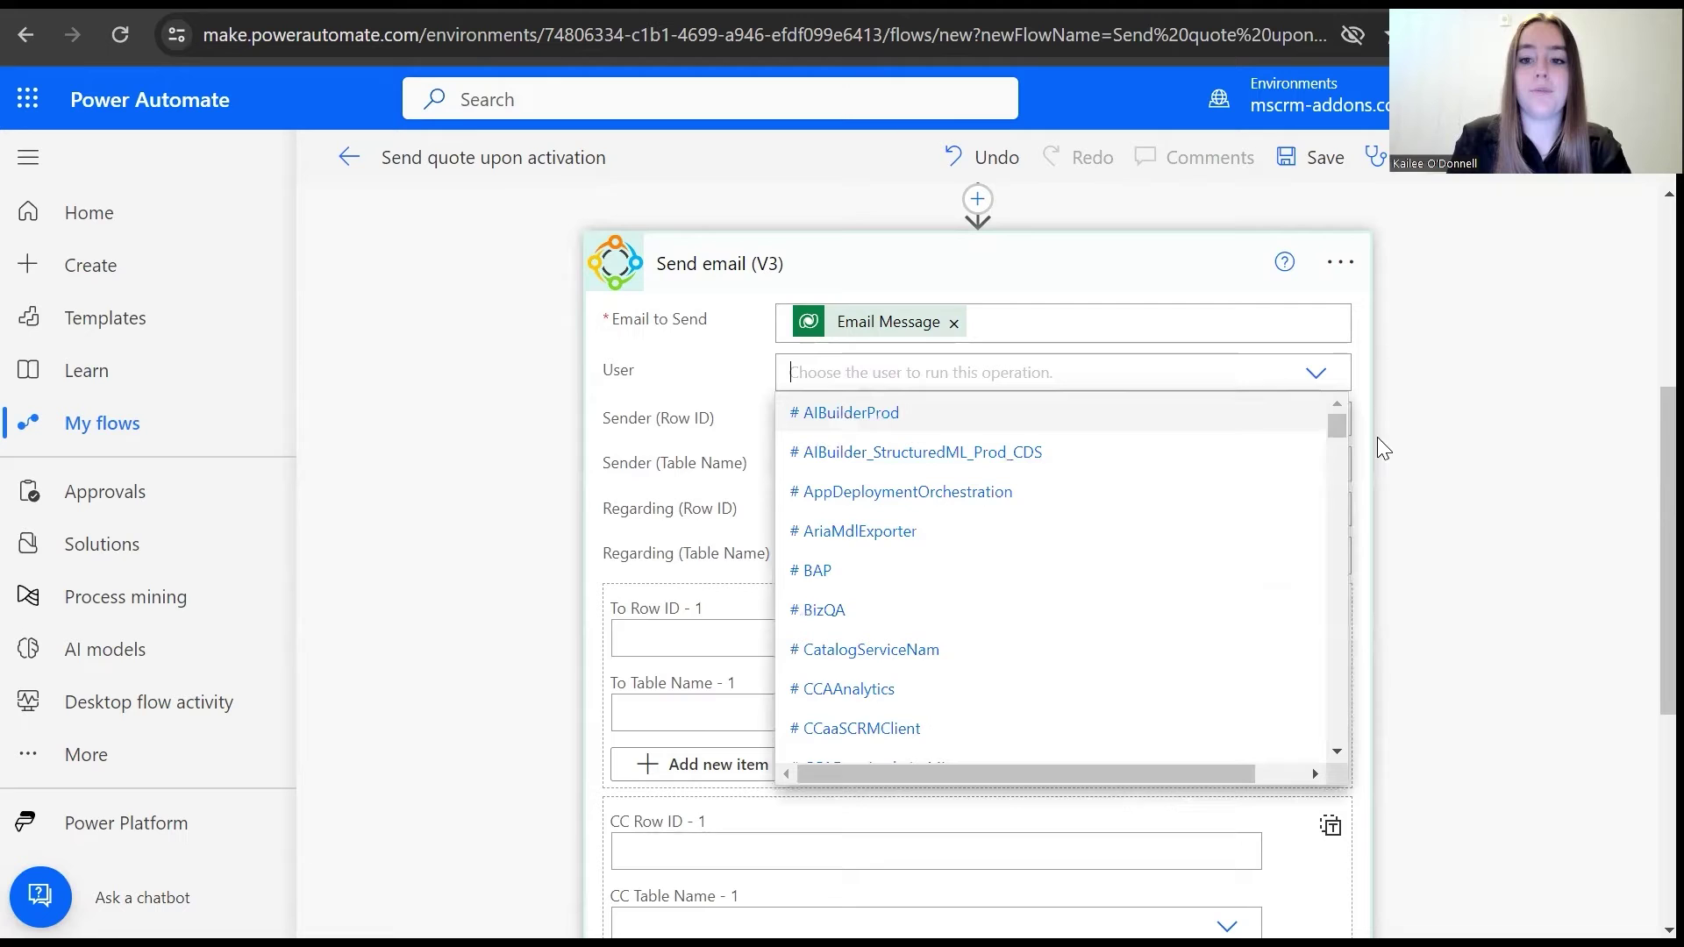
pyautogui.moveTo(1333, 434); pyautogui.dragTo(1293, 728)
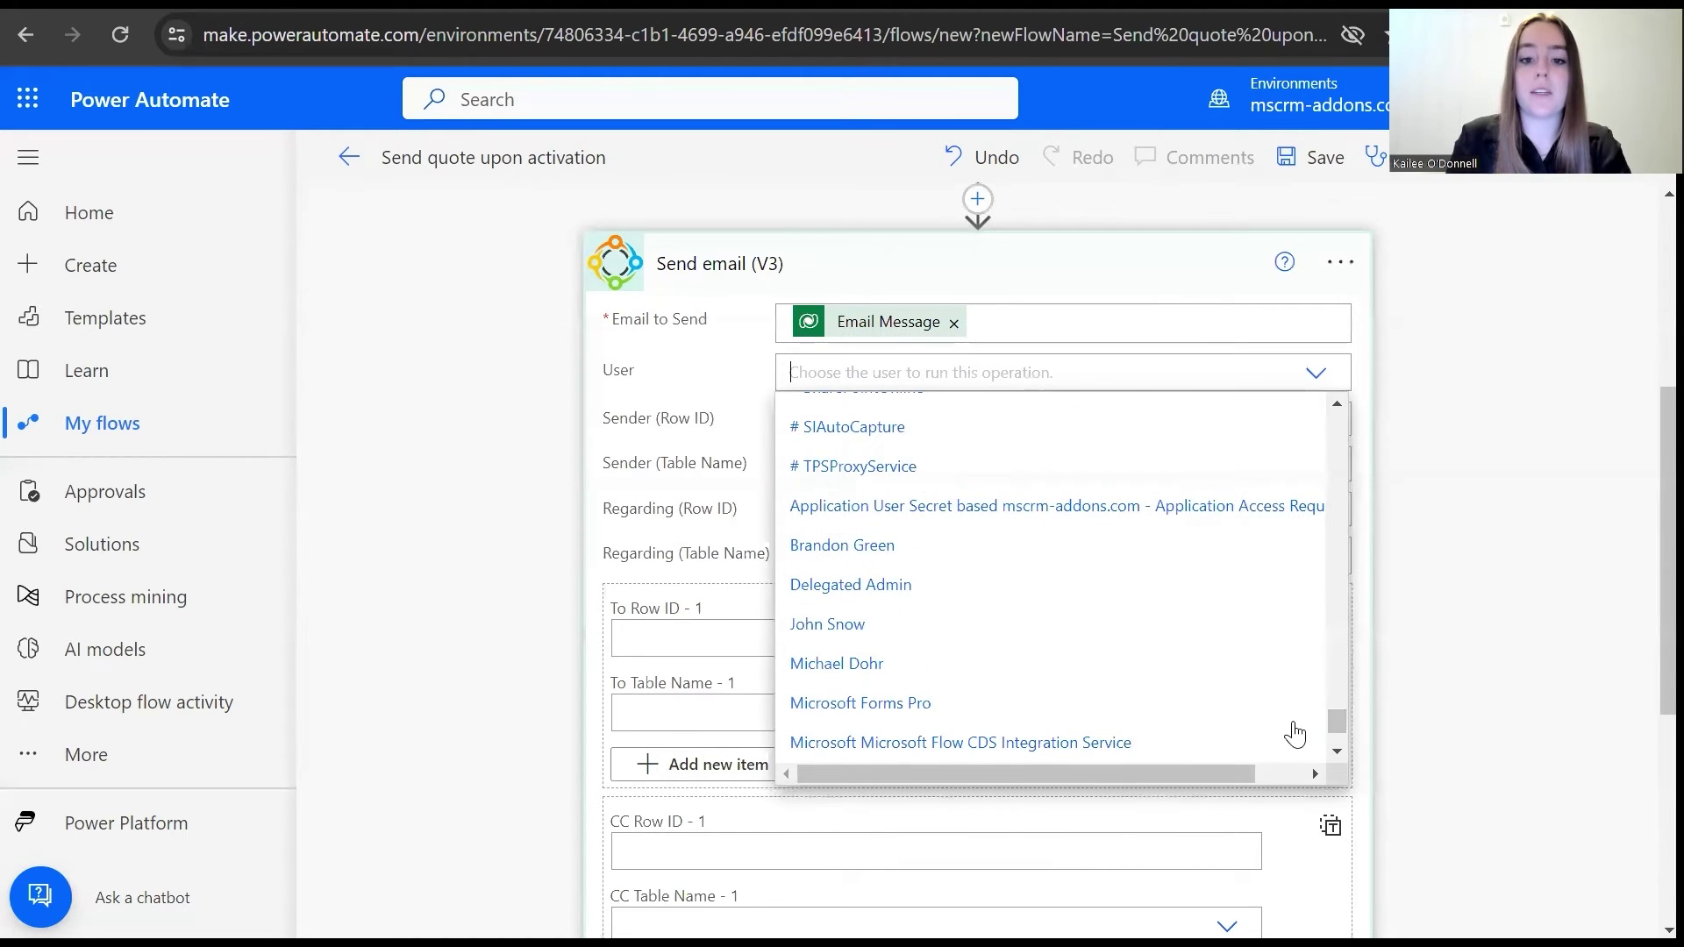
pyautogui.click(906, 636)
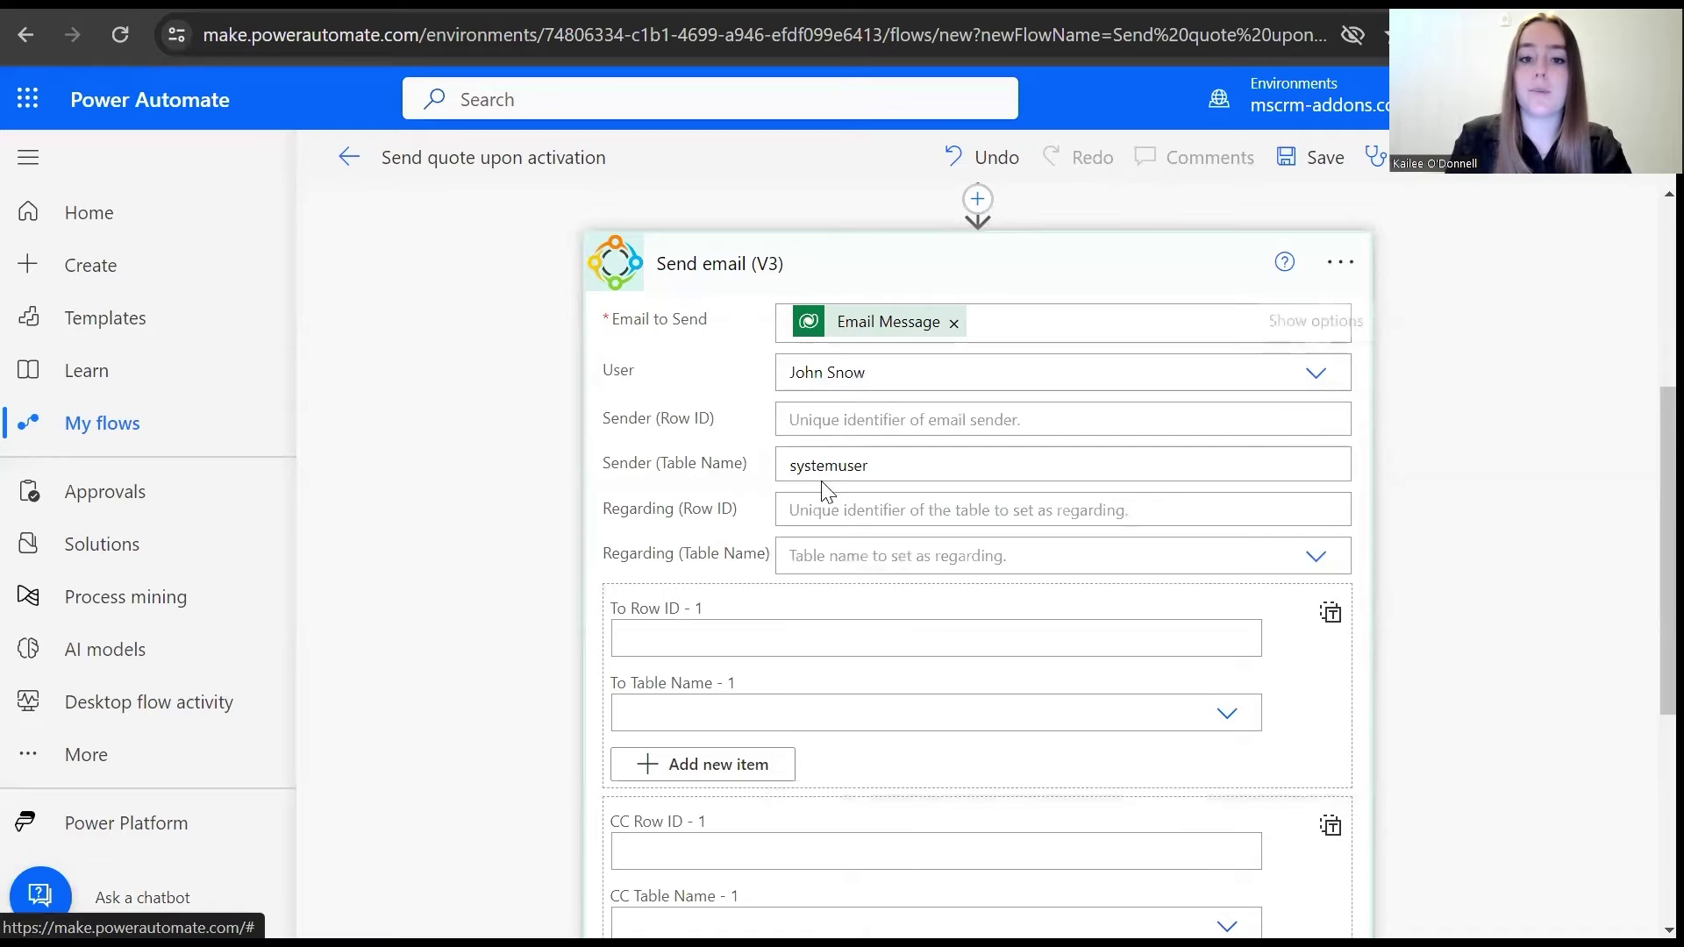
pyautogui.click(842, 420)
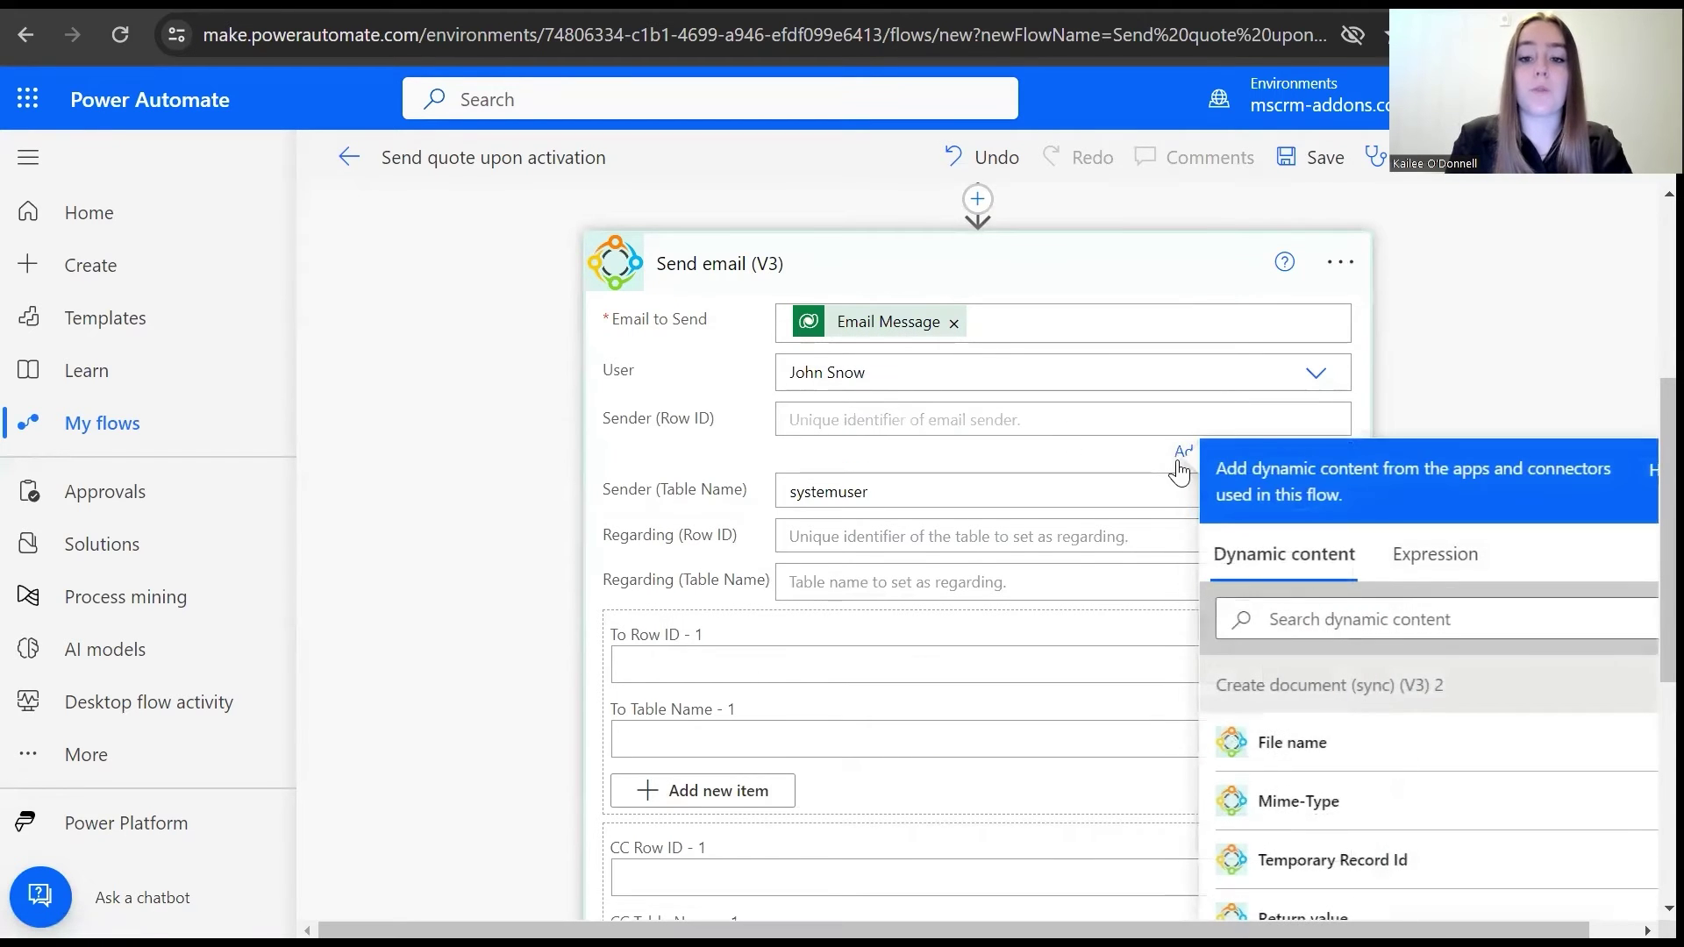
pyautogui.click(1298, 618)
pyautogui.write('owner')
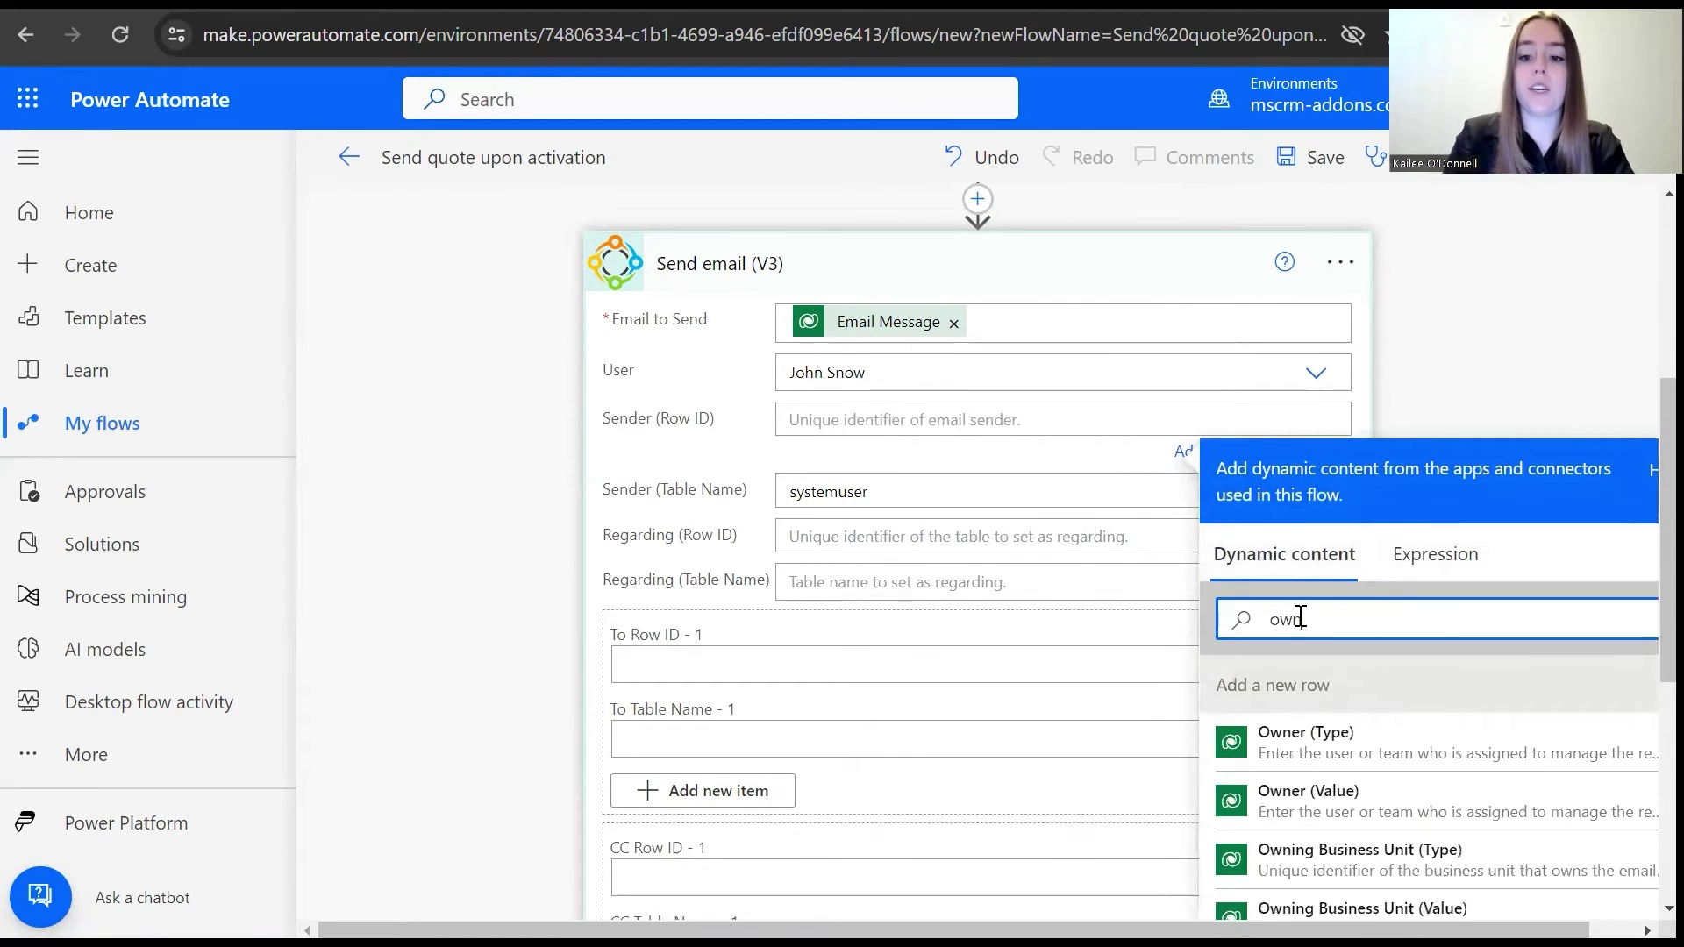
pyautogui.click(1298, 794)
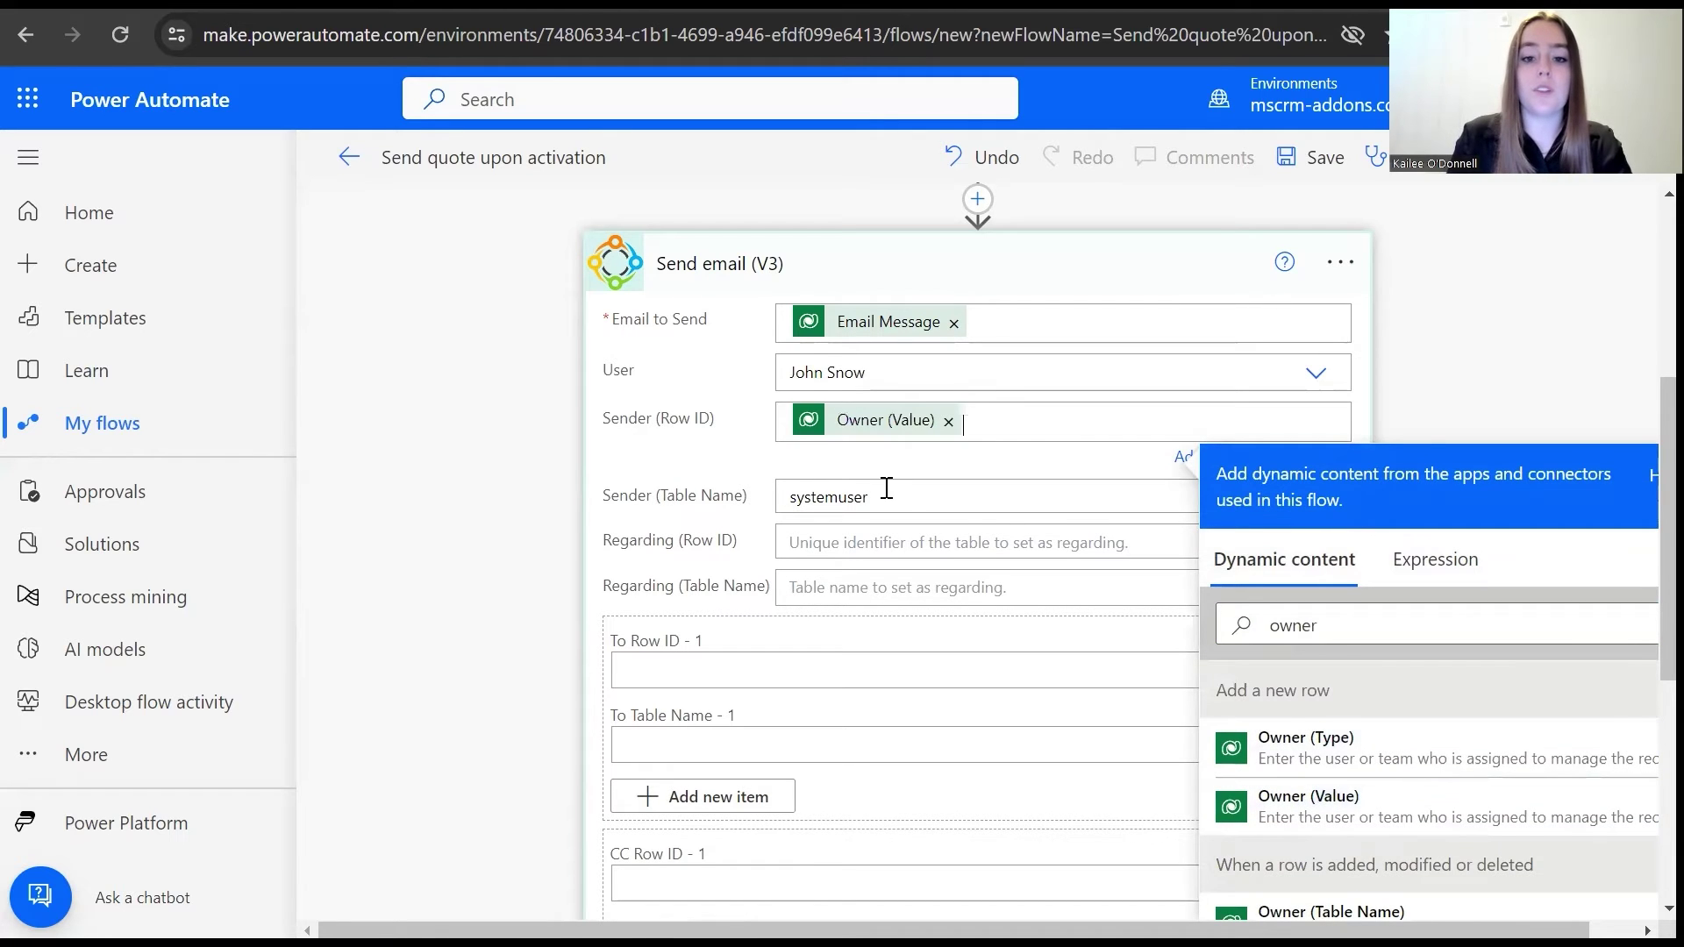
pyautogui.click(685, 457)
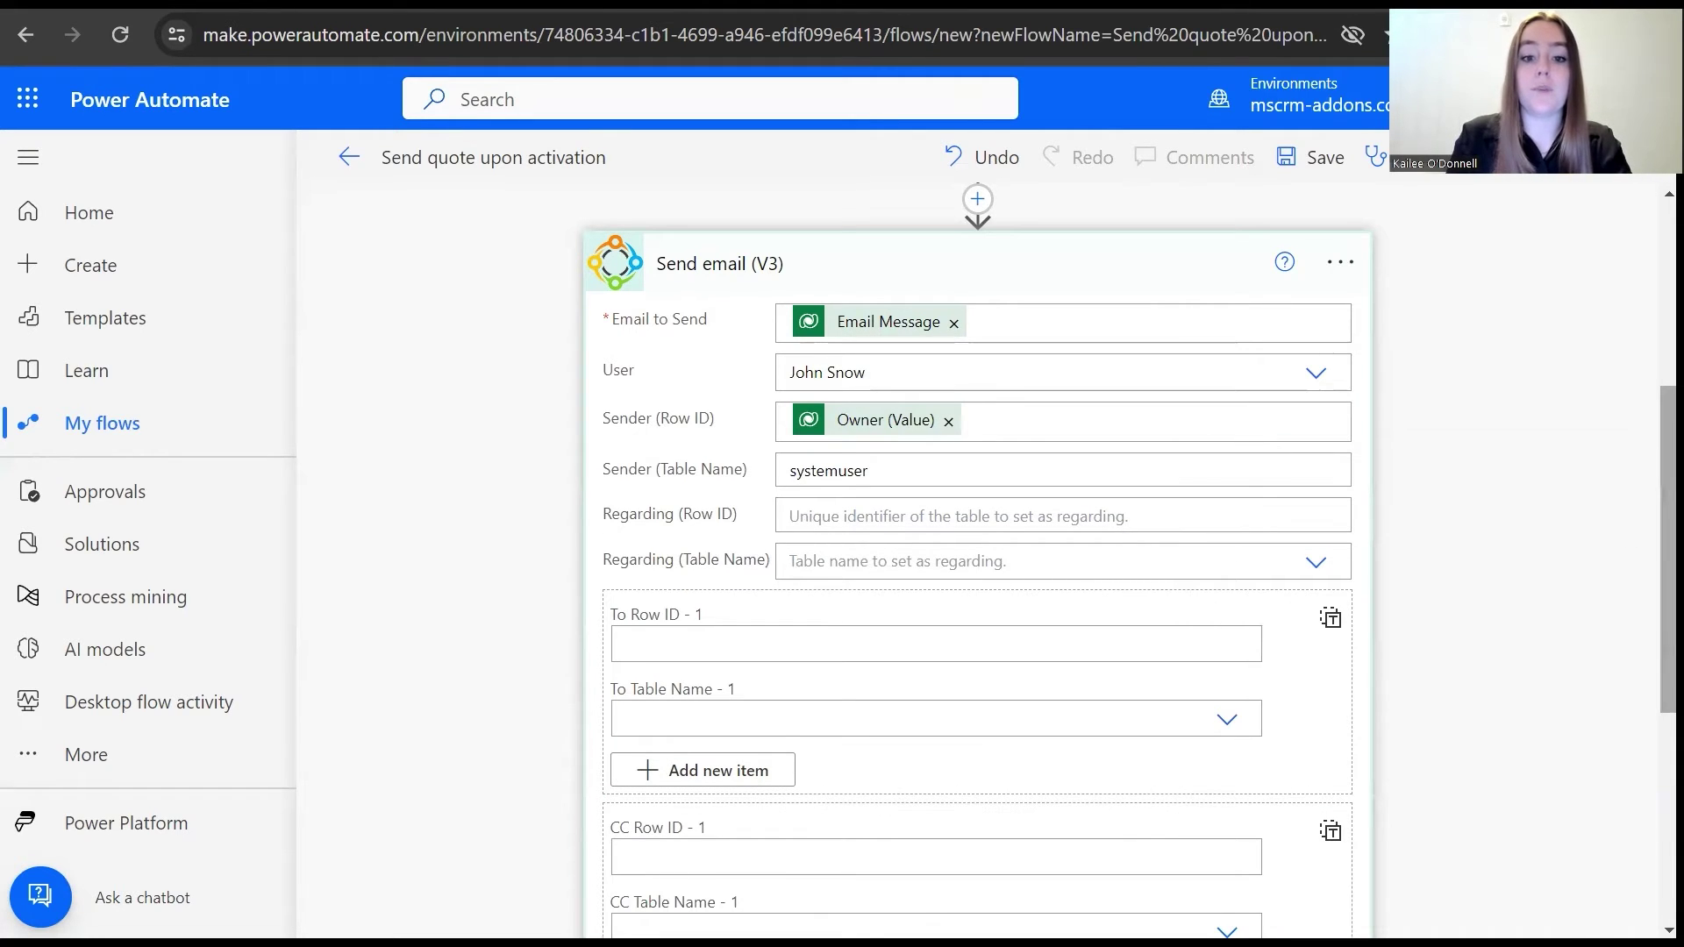
# Step: Set Regarding (Row ID) to the triggering Quote and Regarding (Table Name) to Quote
pyautogui.scroll(-1, 1277, 456)
pyautogui.click(842, 456)
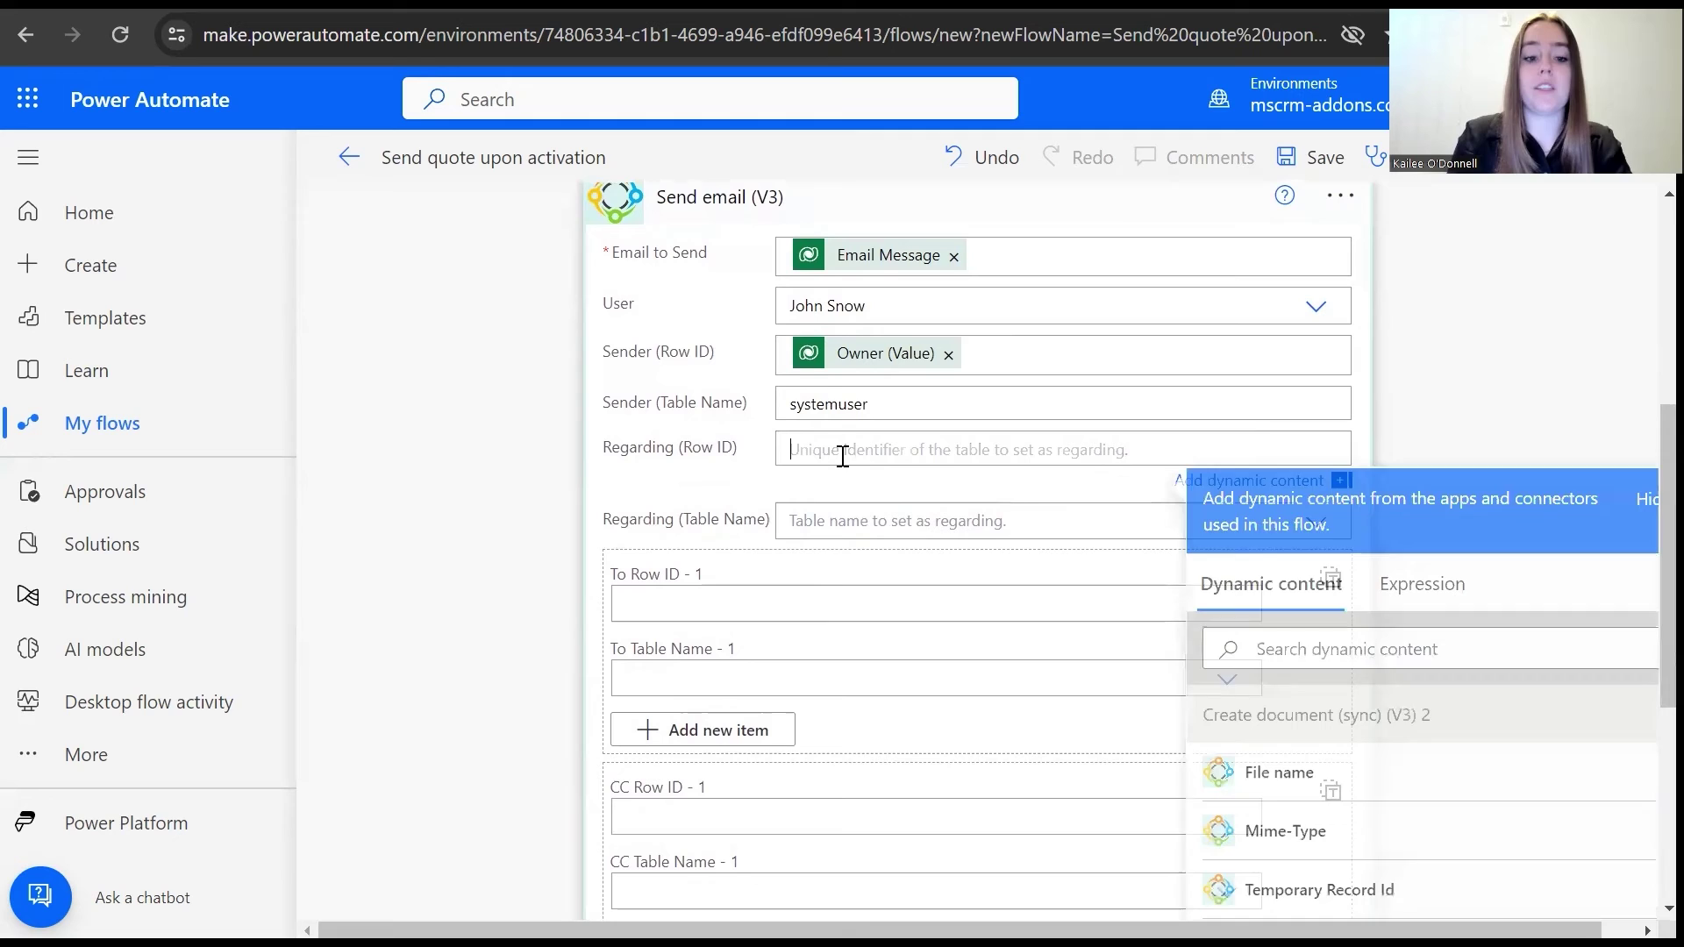
pyautogui.click(1263, 633)
pyautogui.write('Quote')
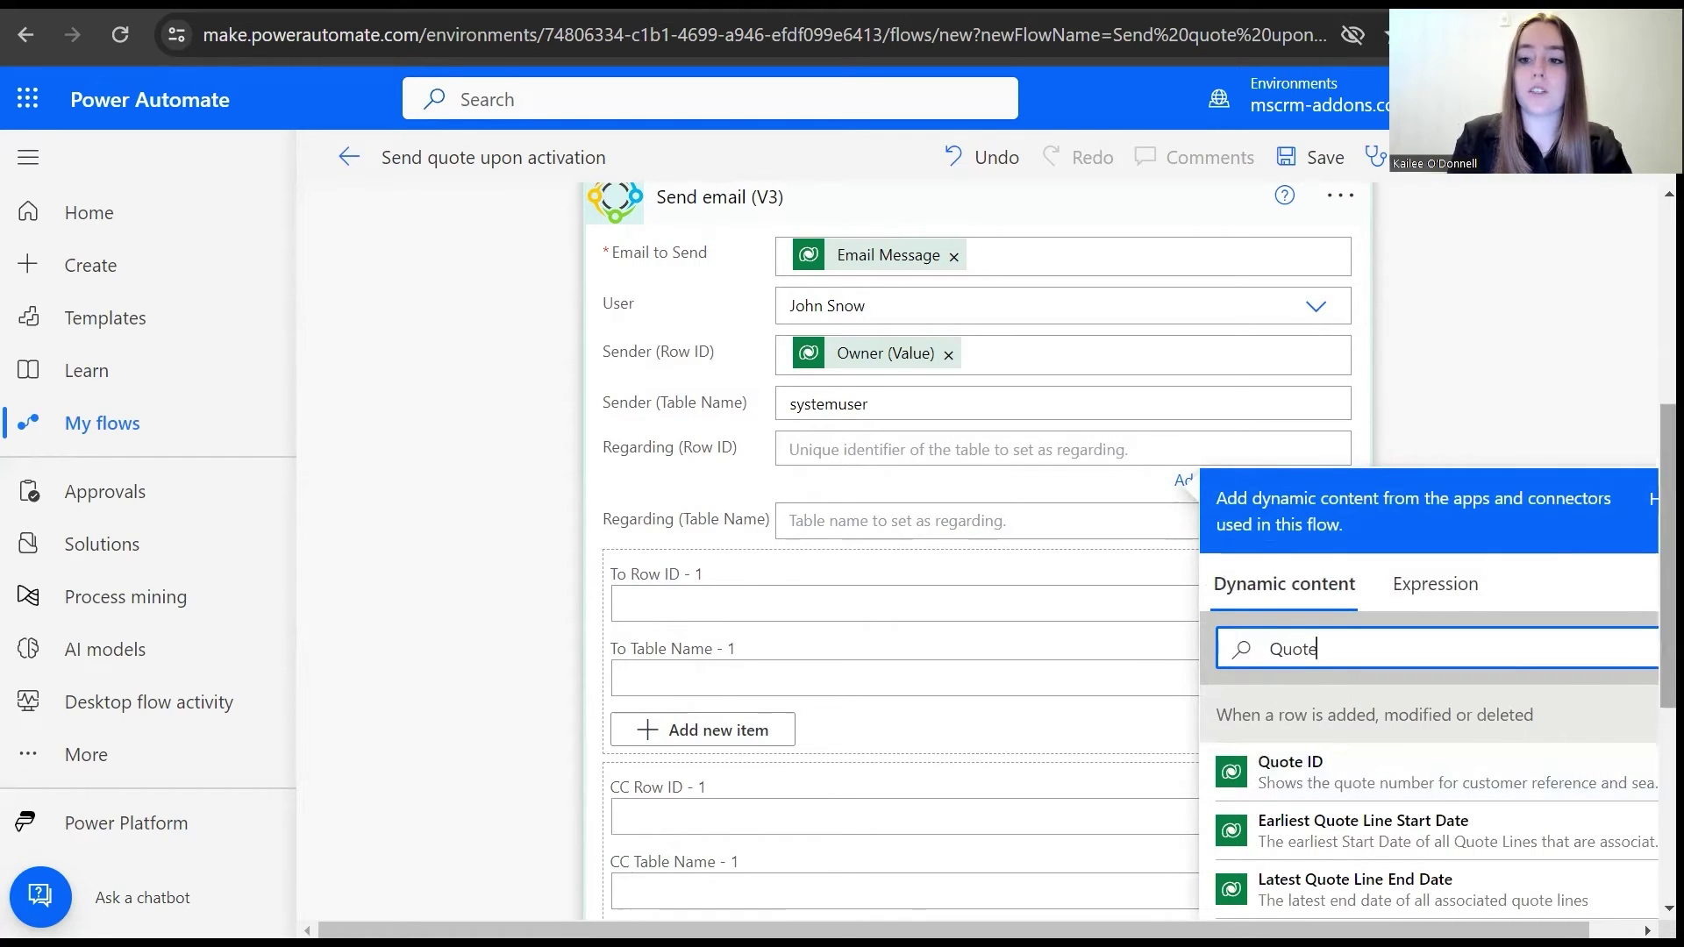
pyautogui.scroll(-2, 1578, 692)
pyautogui.click(1276, 796)
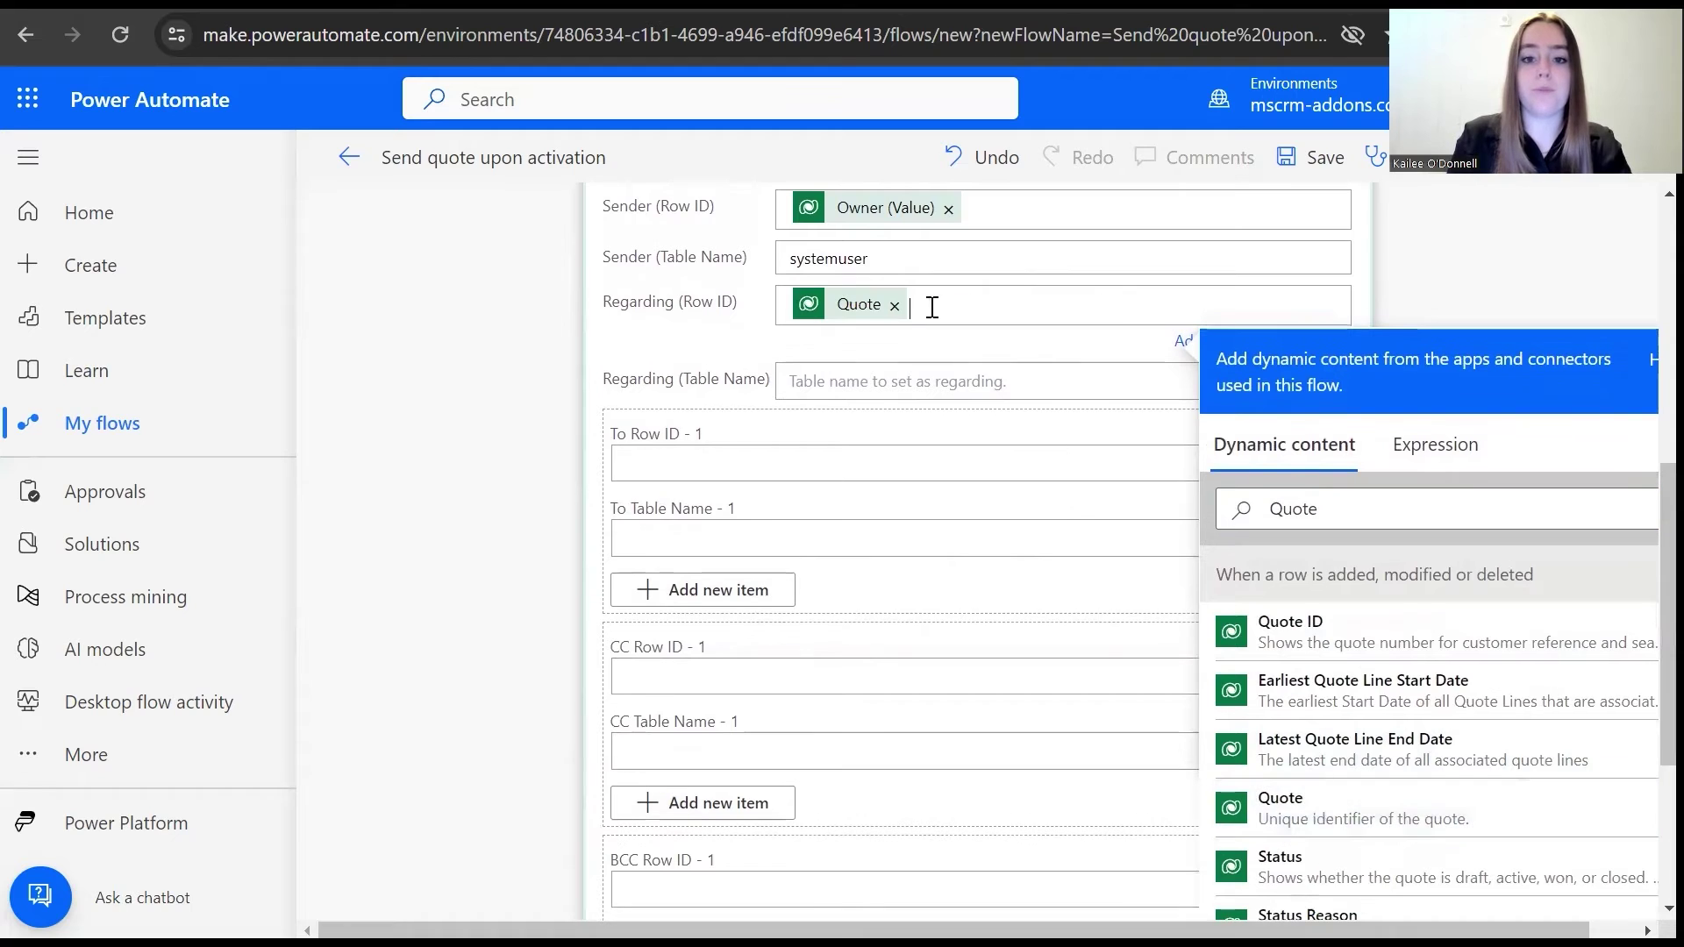
pyautogui.click(884, 383)
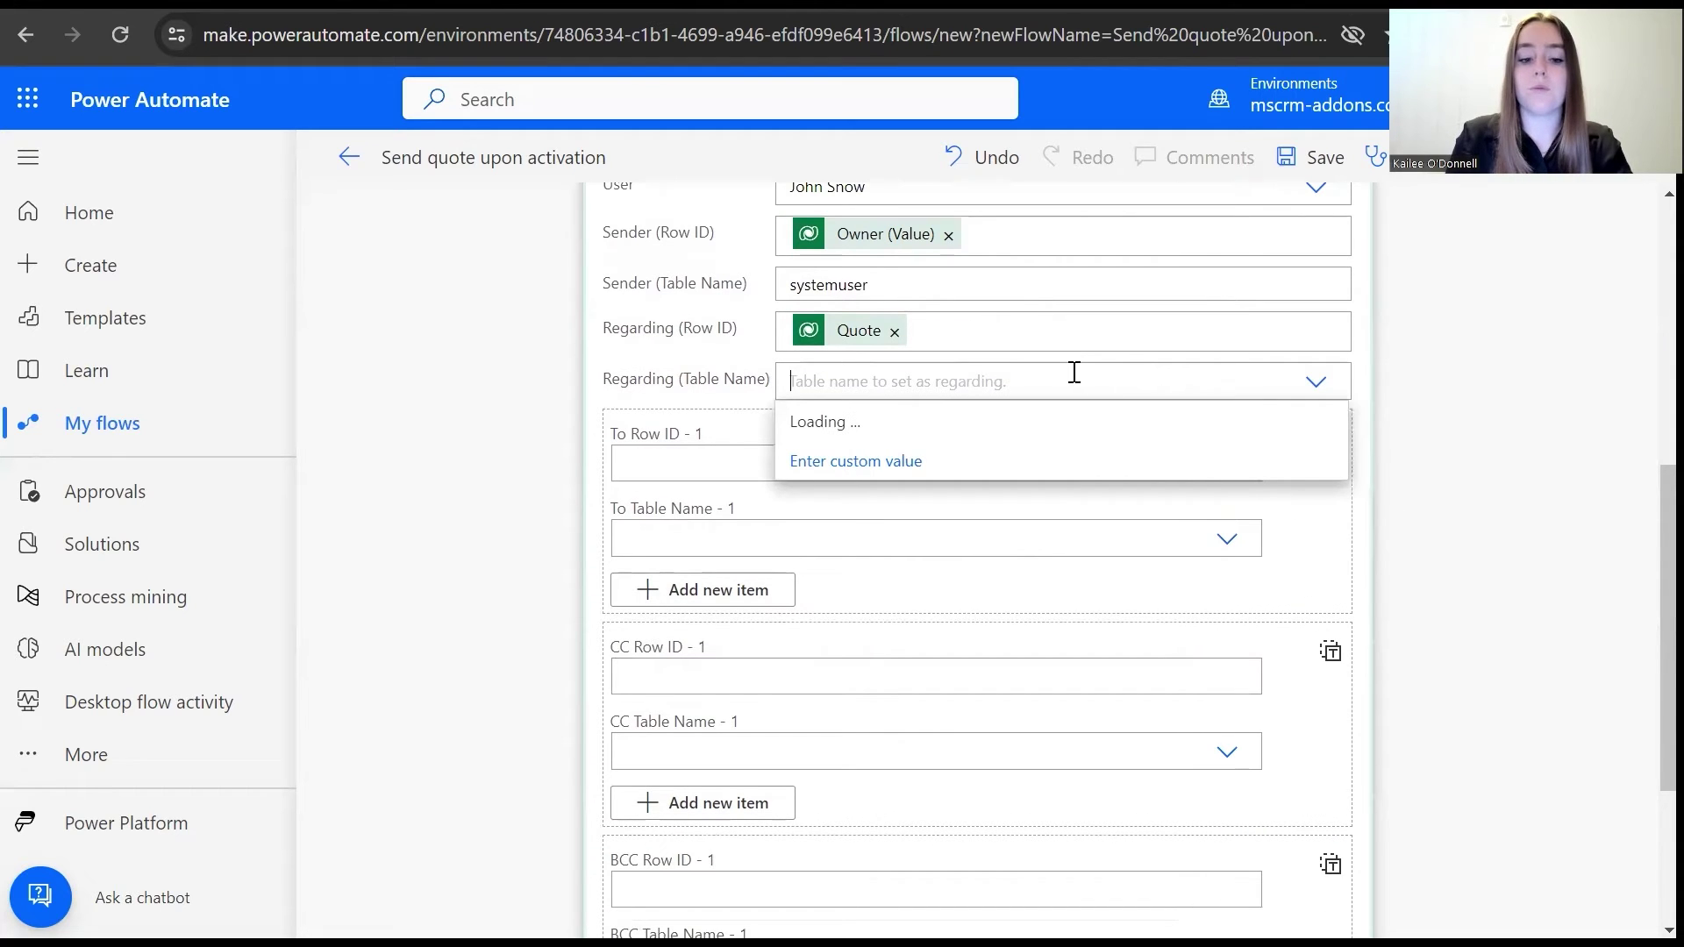
pyautogui.write('Quote')
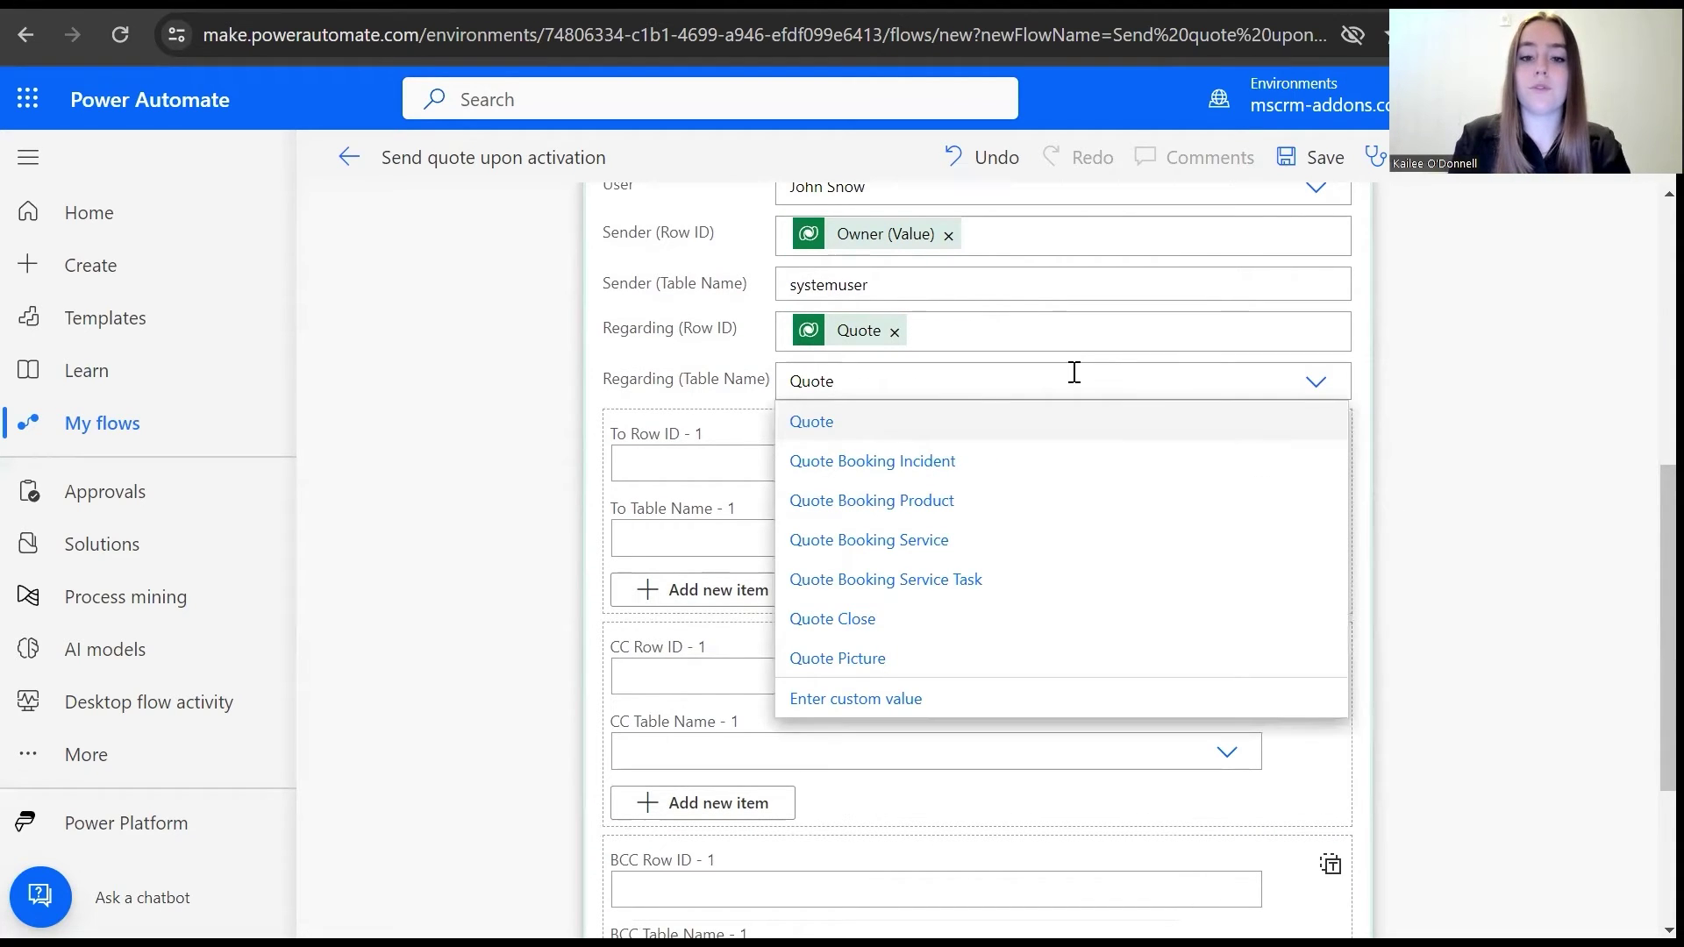
pyautogui.click(929, 422)
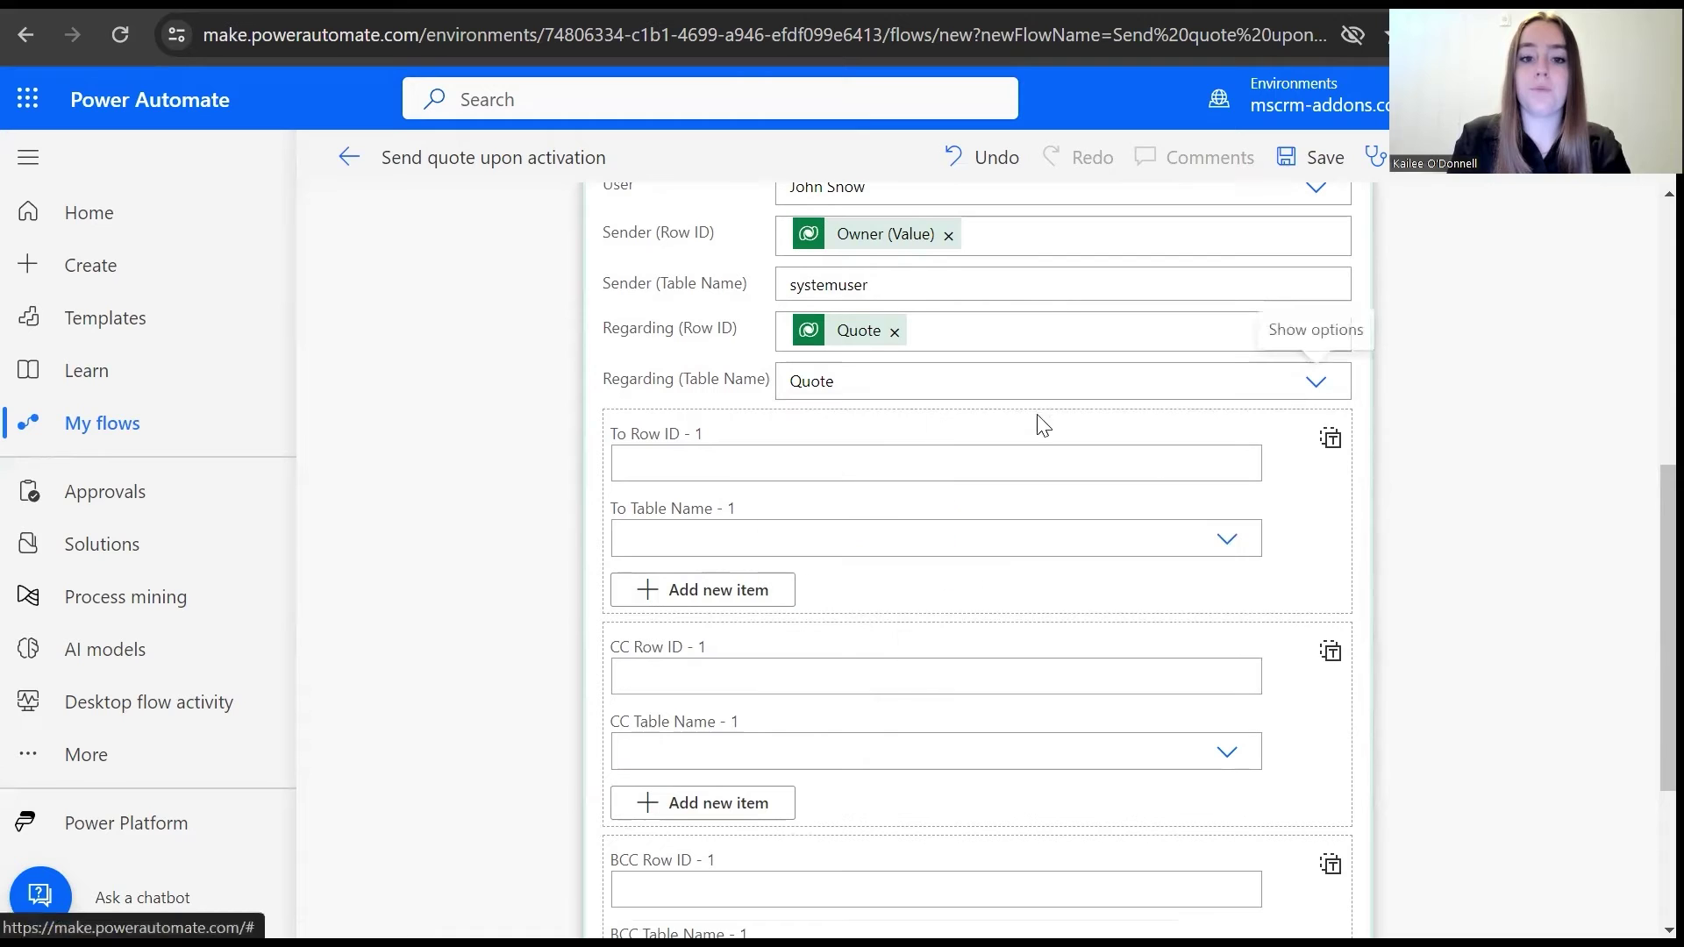
# Step: Set the recipient To Row ID to dynamic content Potential Customer (Value)
pyautogui.click(697, 462)
pyautogui.click(1371, 670)
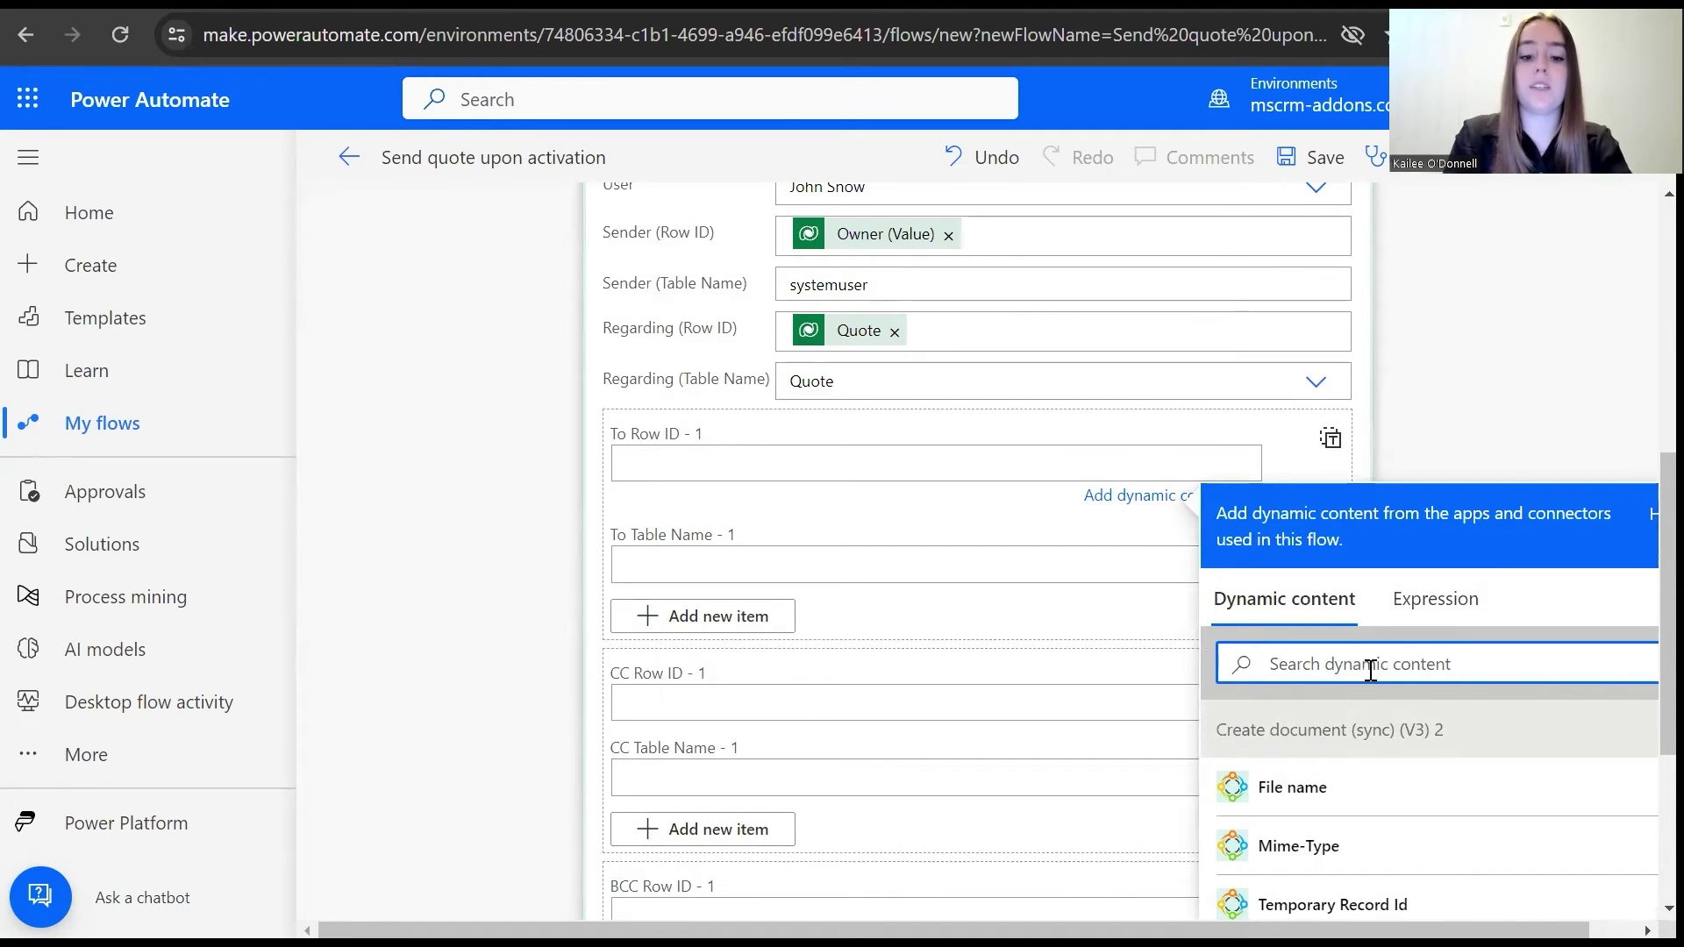
pyautogui.write('potentia')
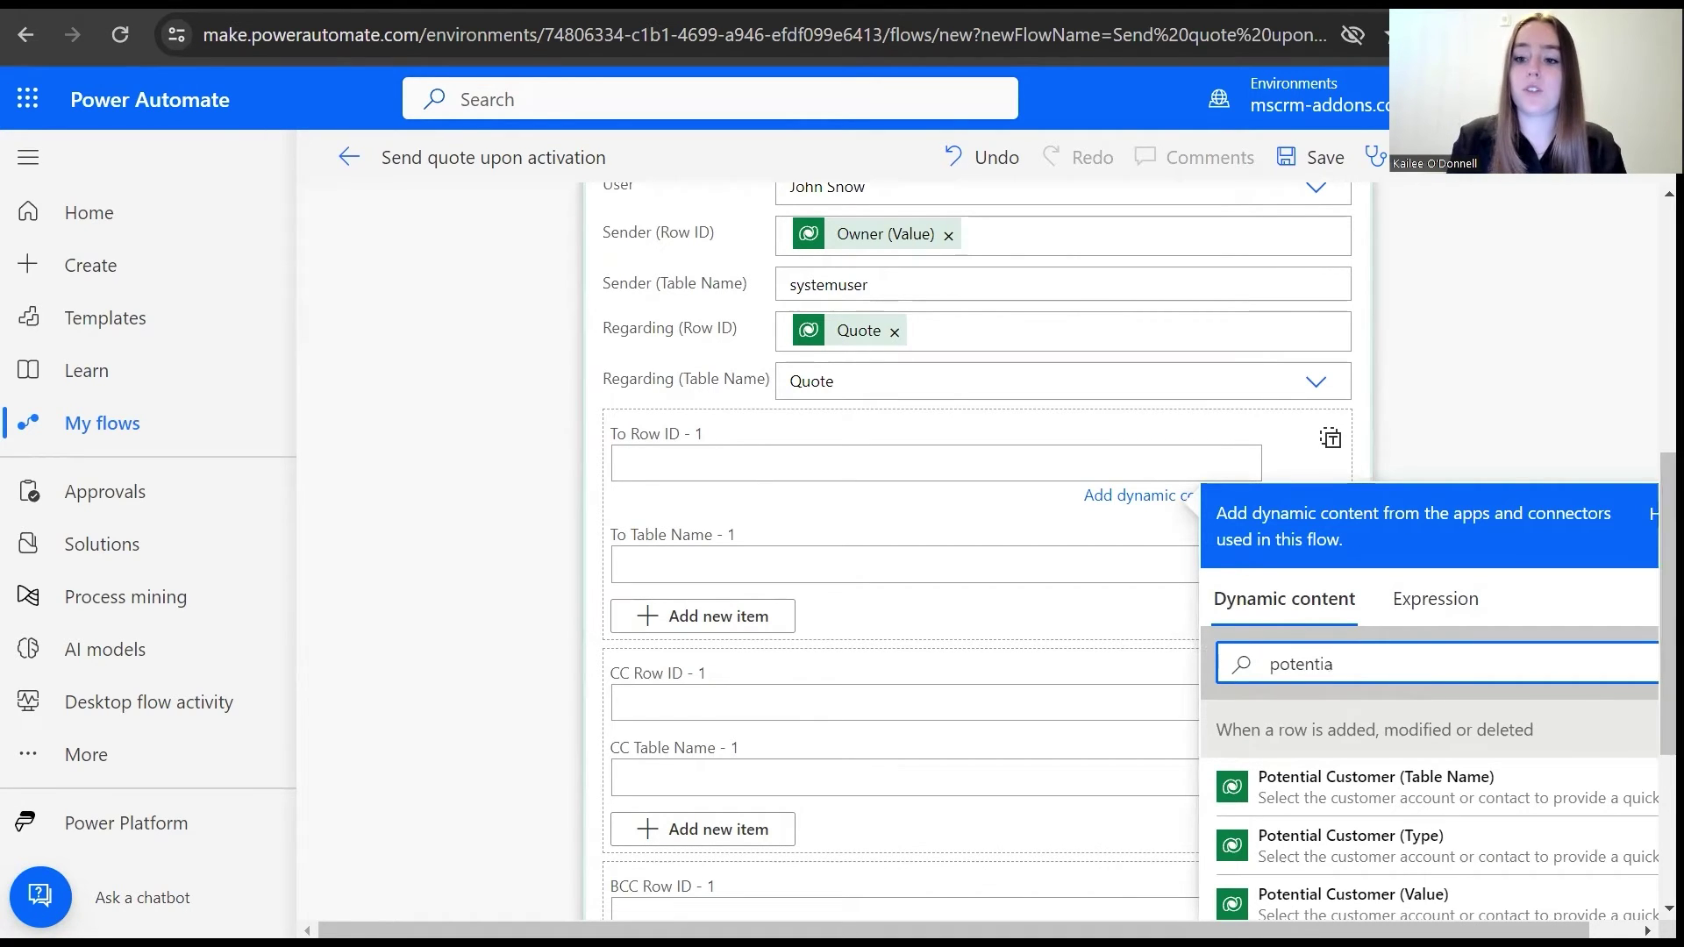
pyautogui.scroll(-1, 1666, 613)
pyautogui.click(1425, 833)
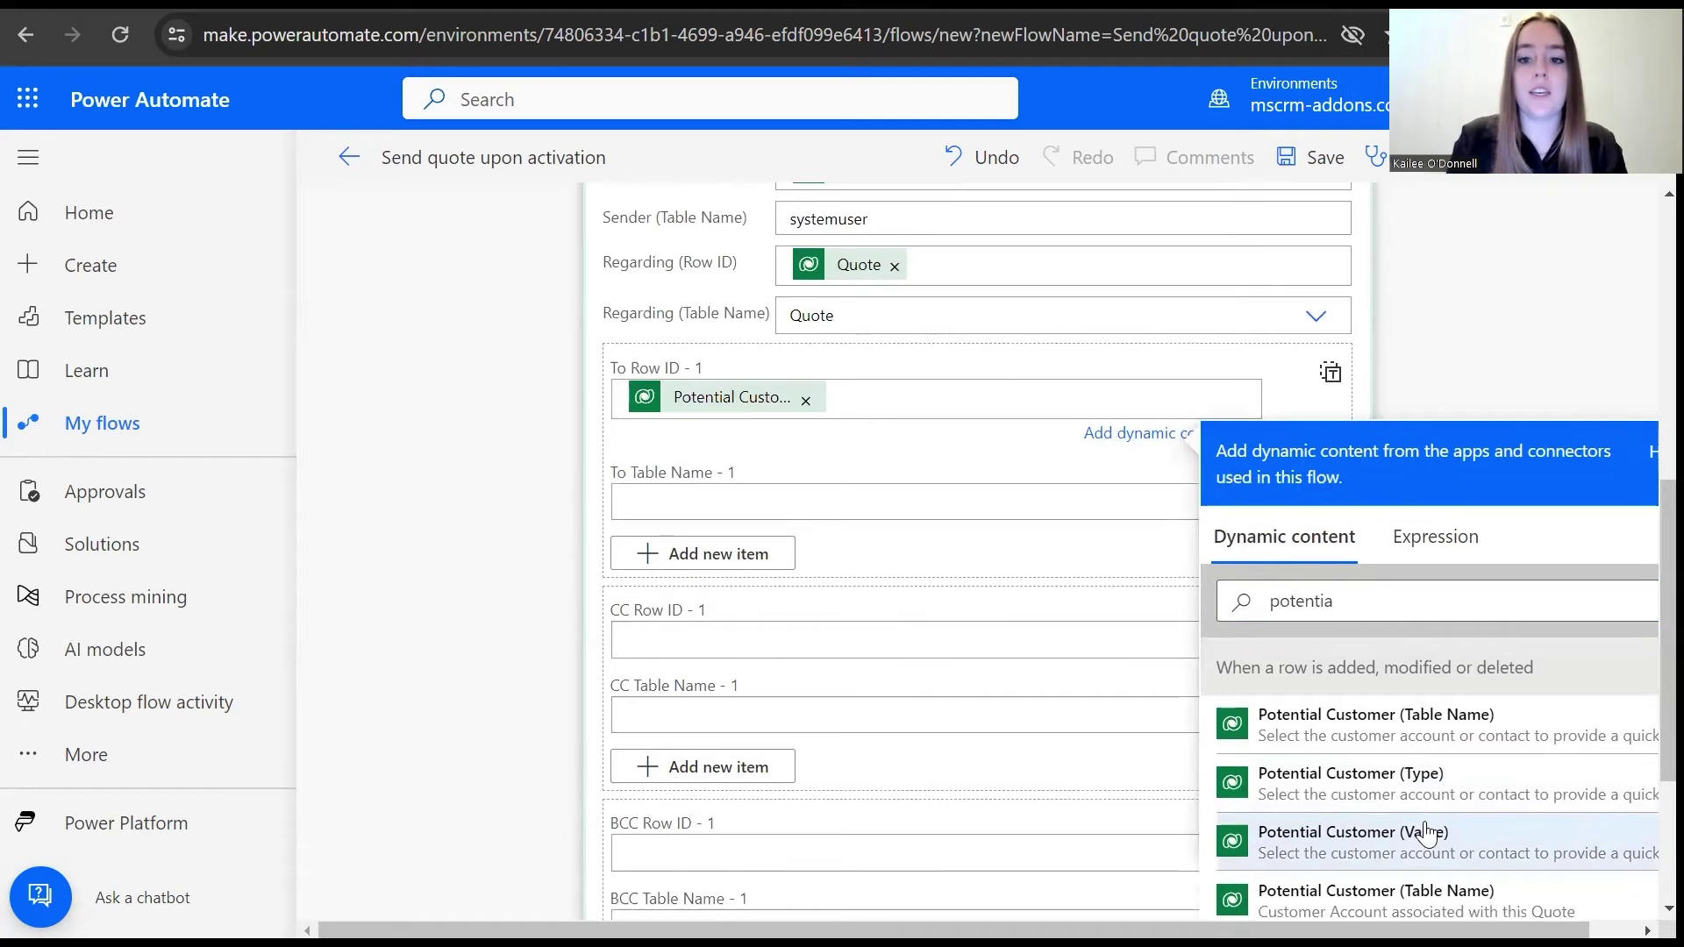
pyautogui.click(1480, 397)
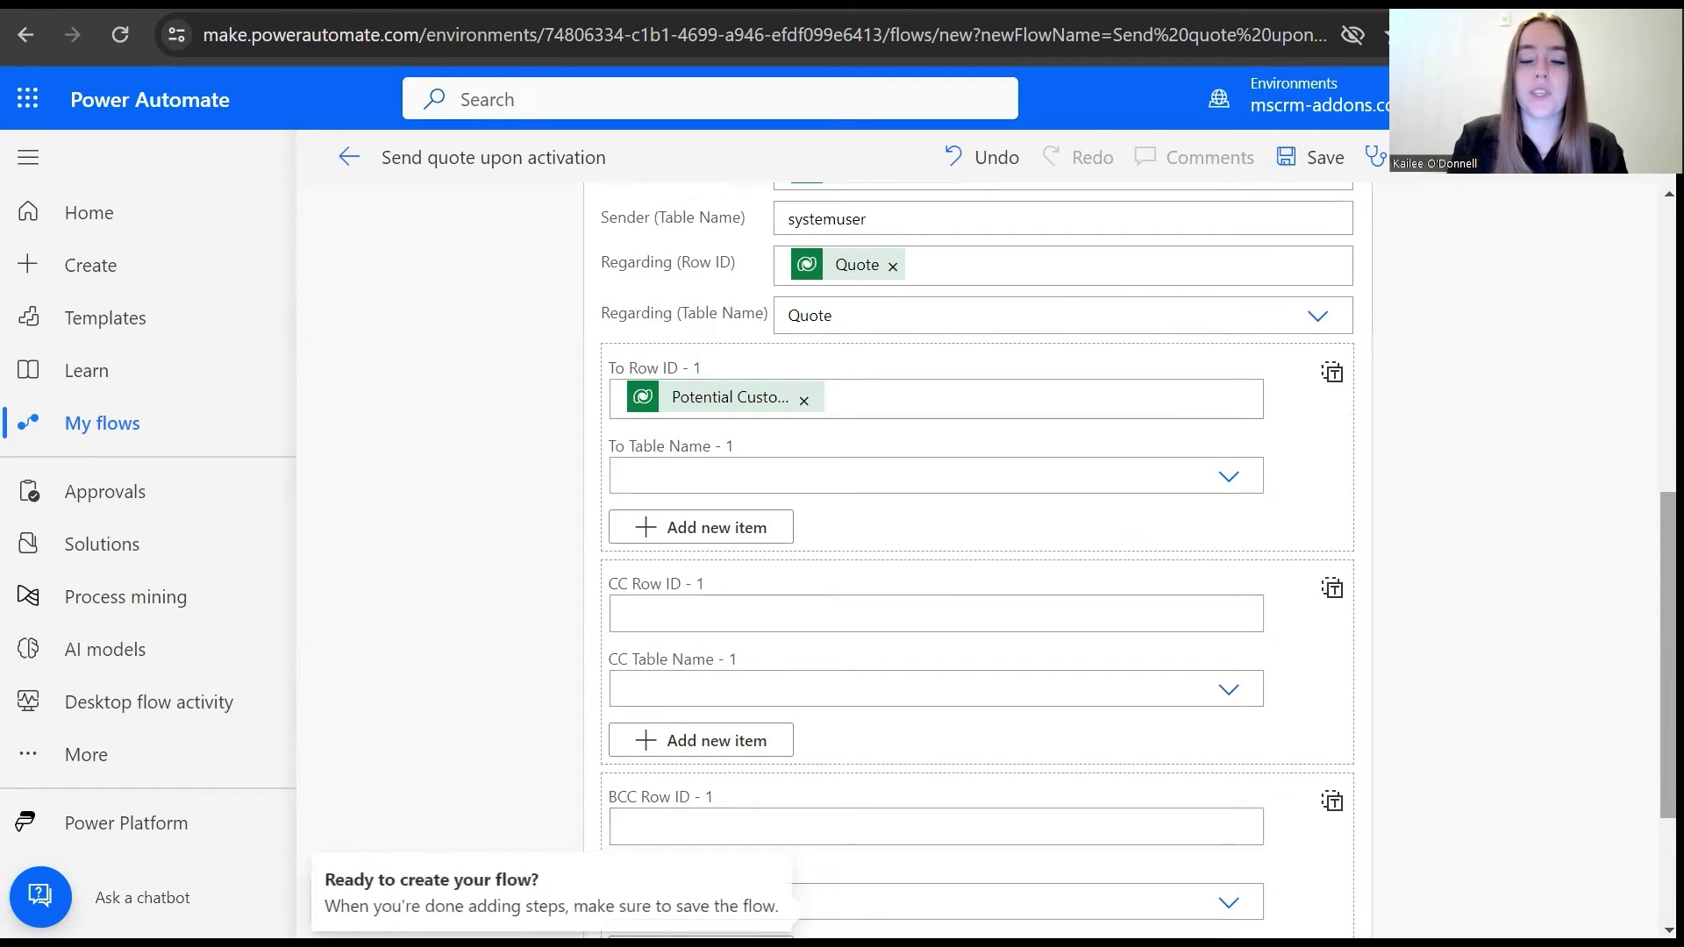
pyautogui.scroll(3, 1480, 396)
# Step: Collapse the Send email (V3) card and save the 'Send quote upon activation' flow
pyautogui.scroll(4, 1088, 455)
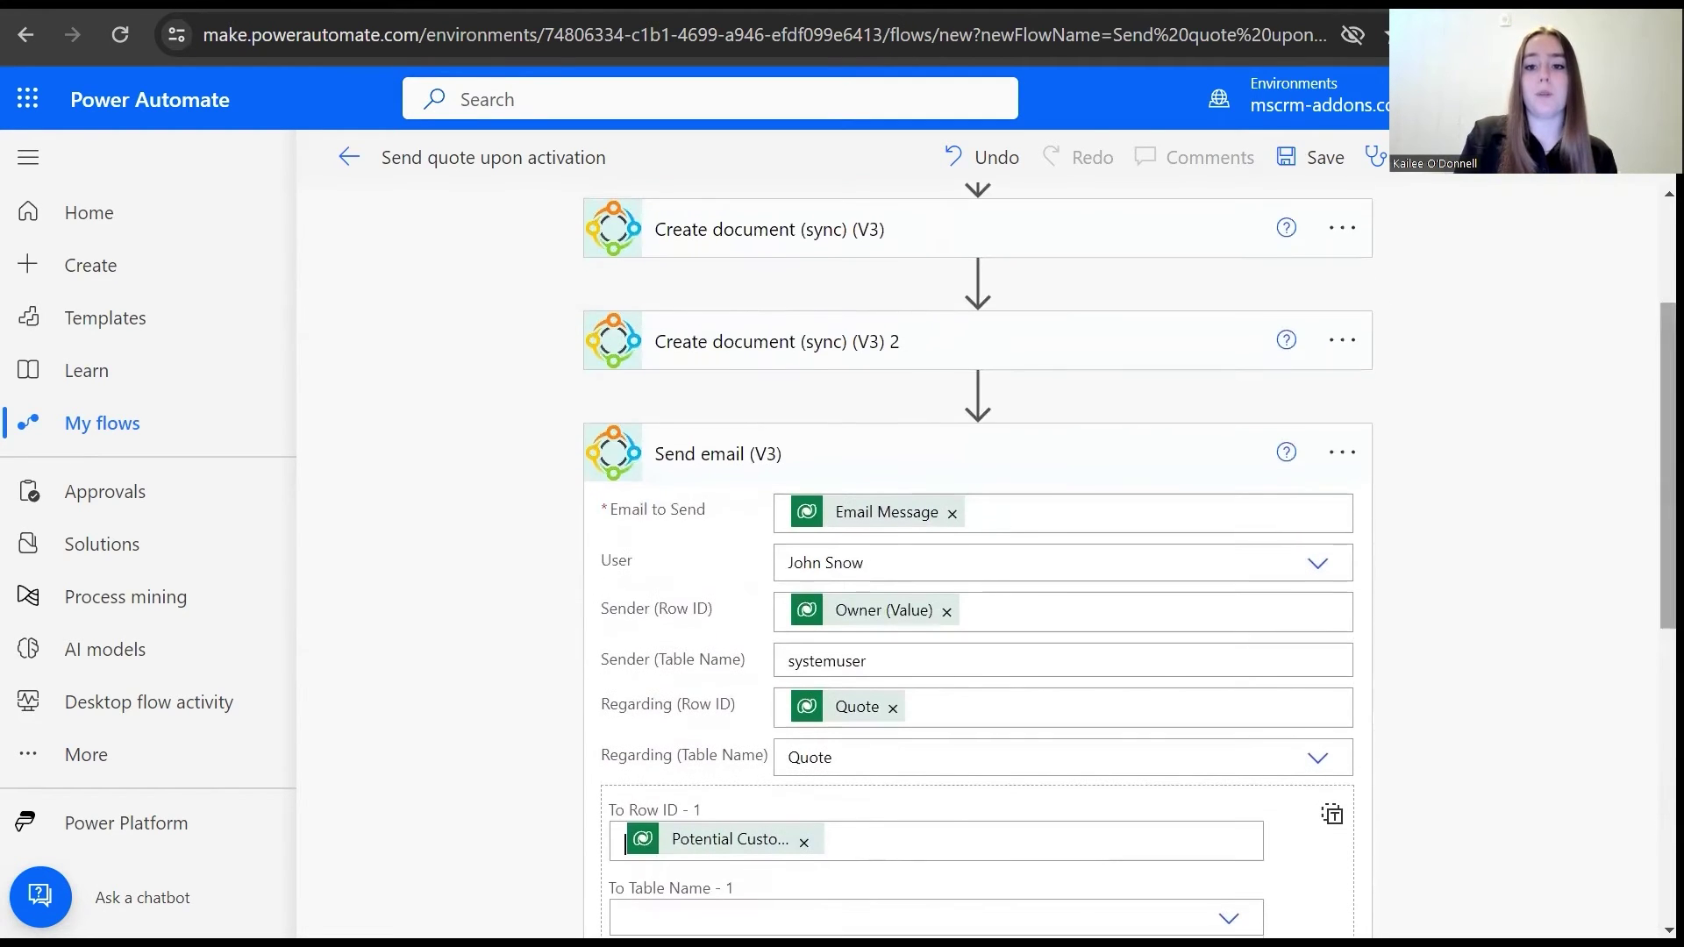
pyautogui.click(720, 455)
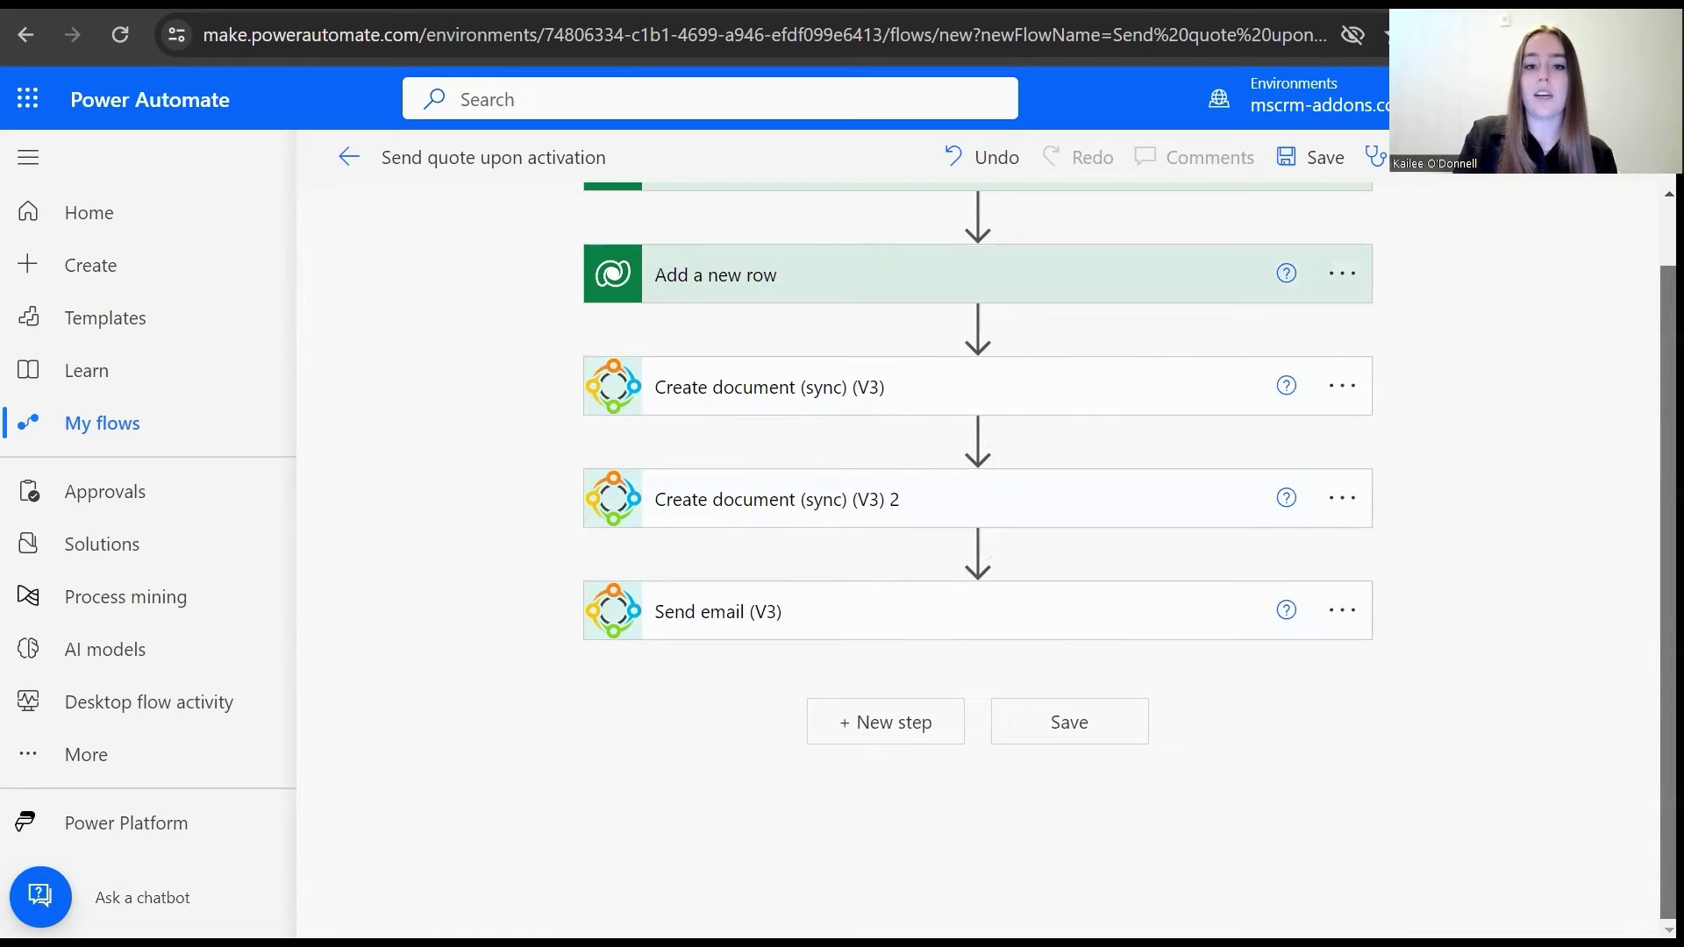
pyautogui.scroll(2, 1088, 456)
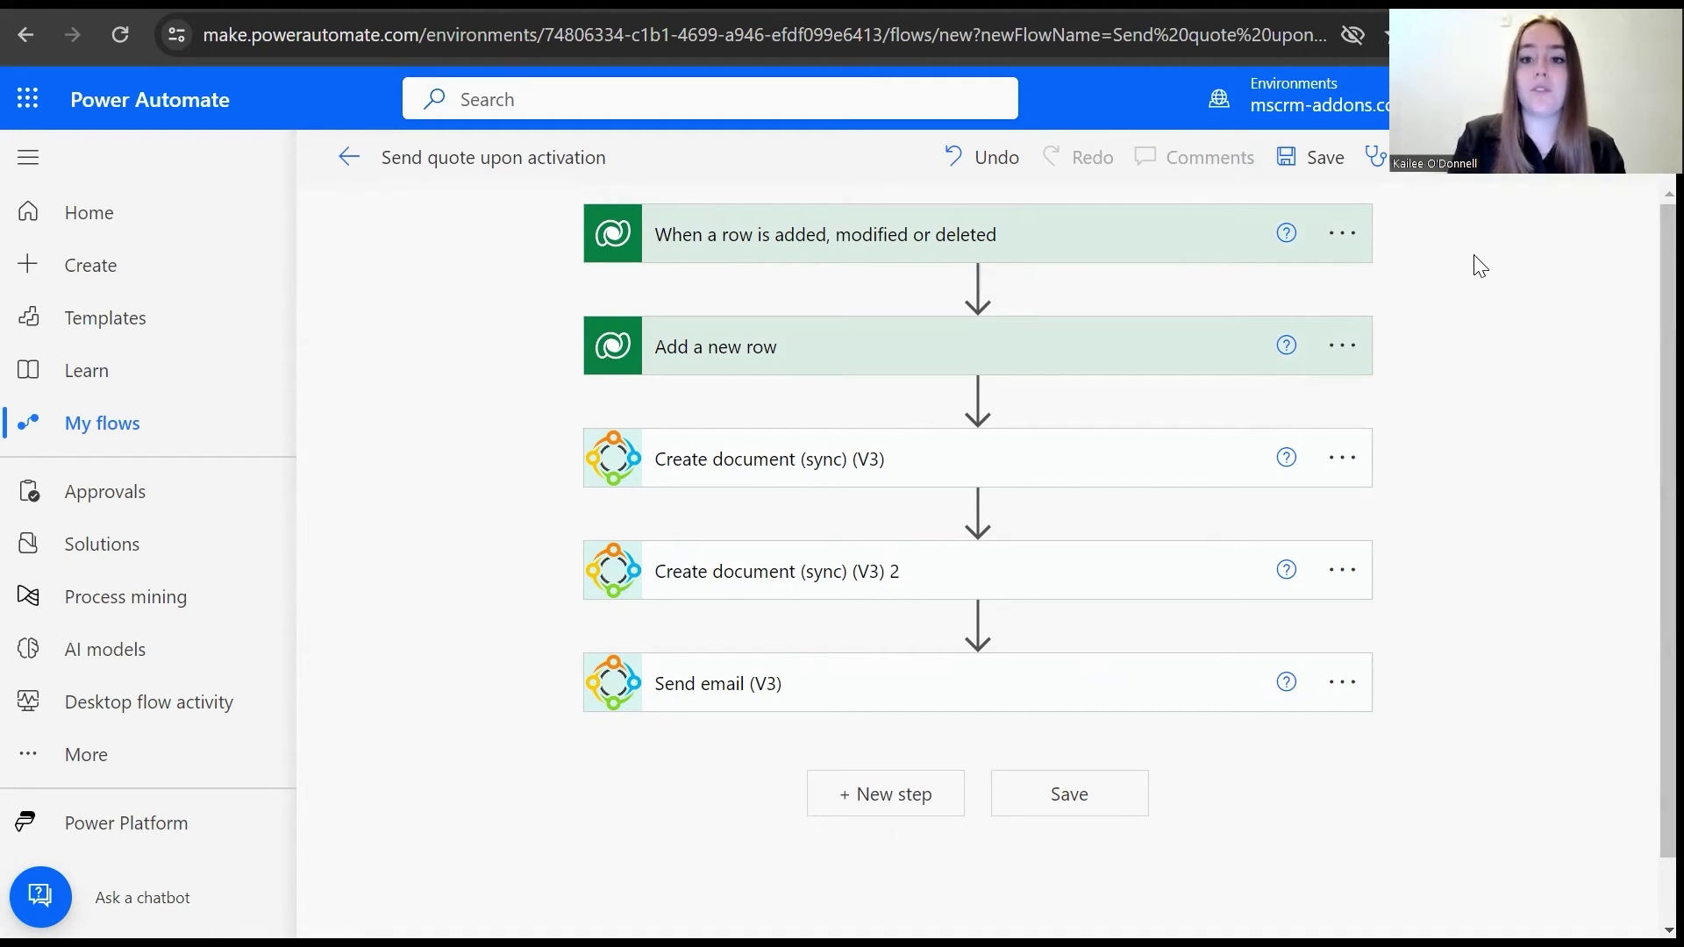
pyautogui.click(1319, 171)
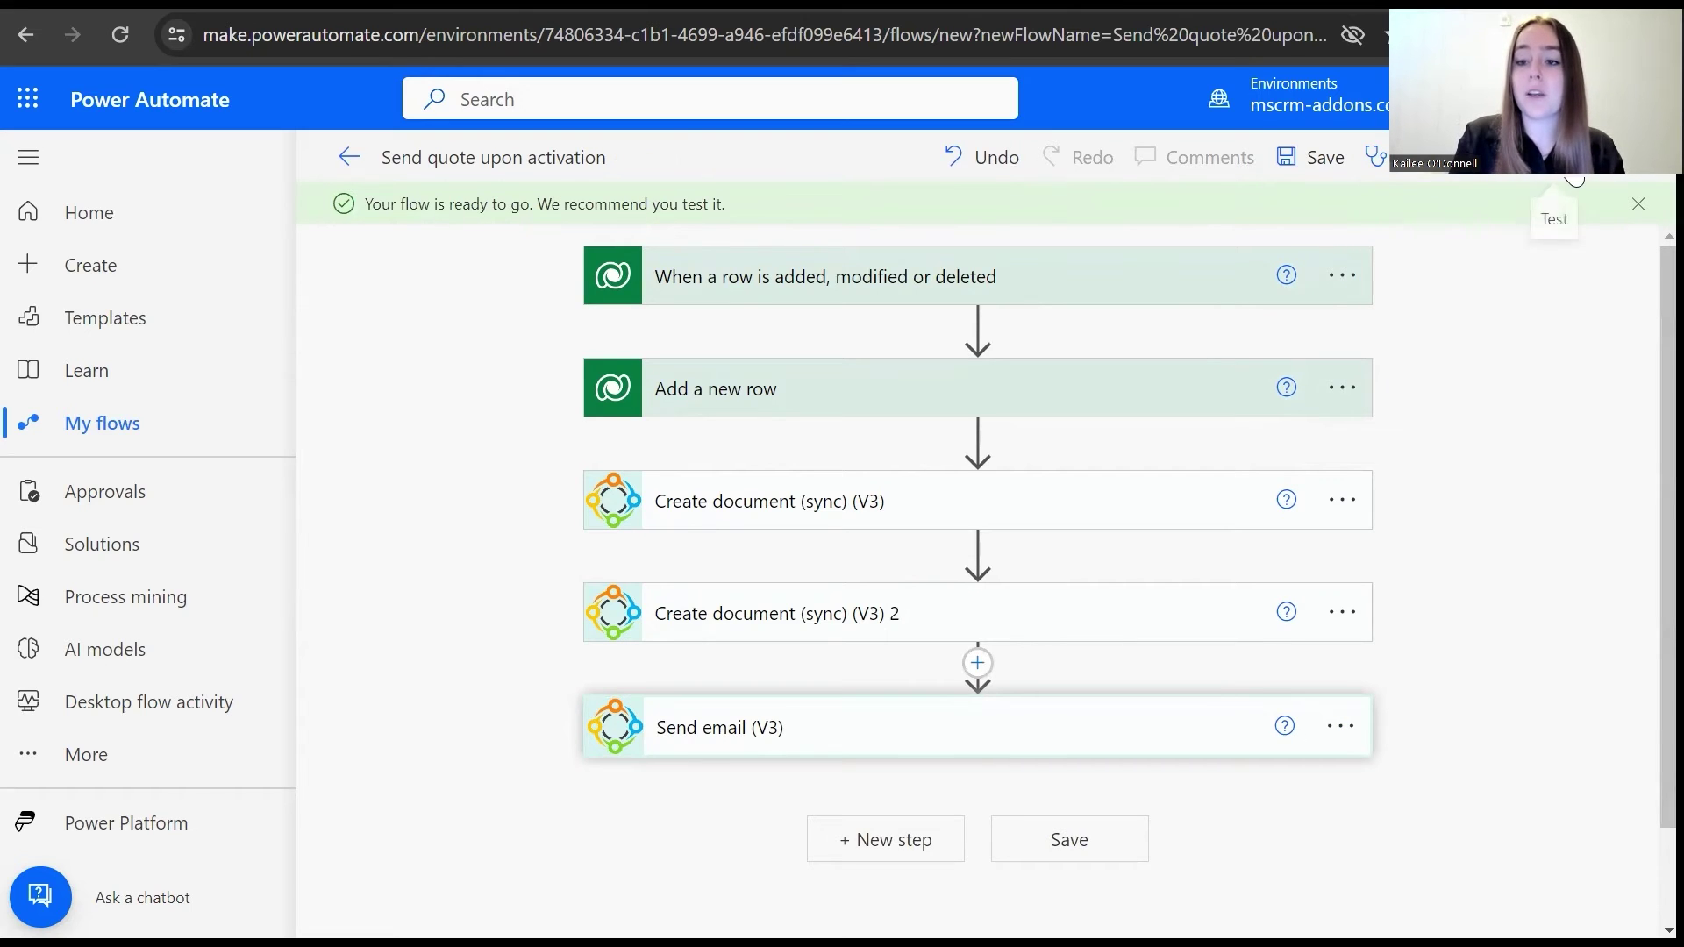
# Step: Start a manual test run so the flow waits for its trigger
pyautogui.click(1574, 178)
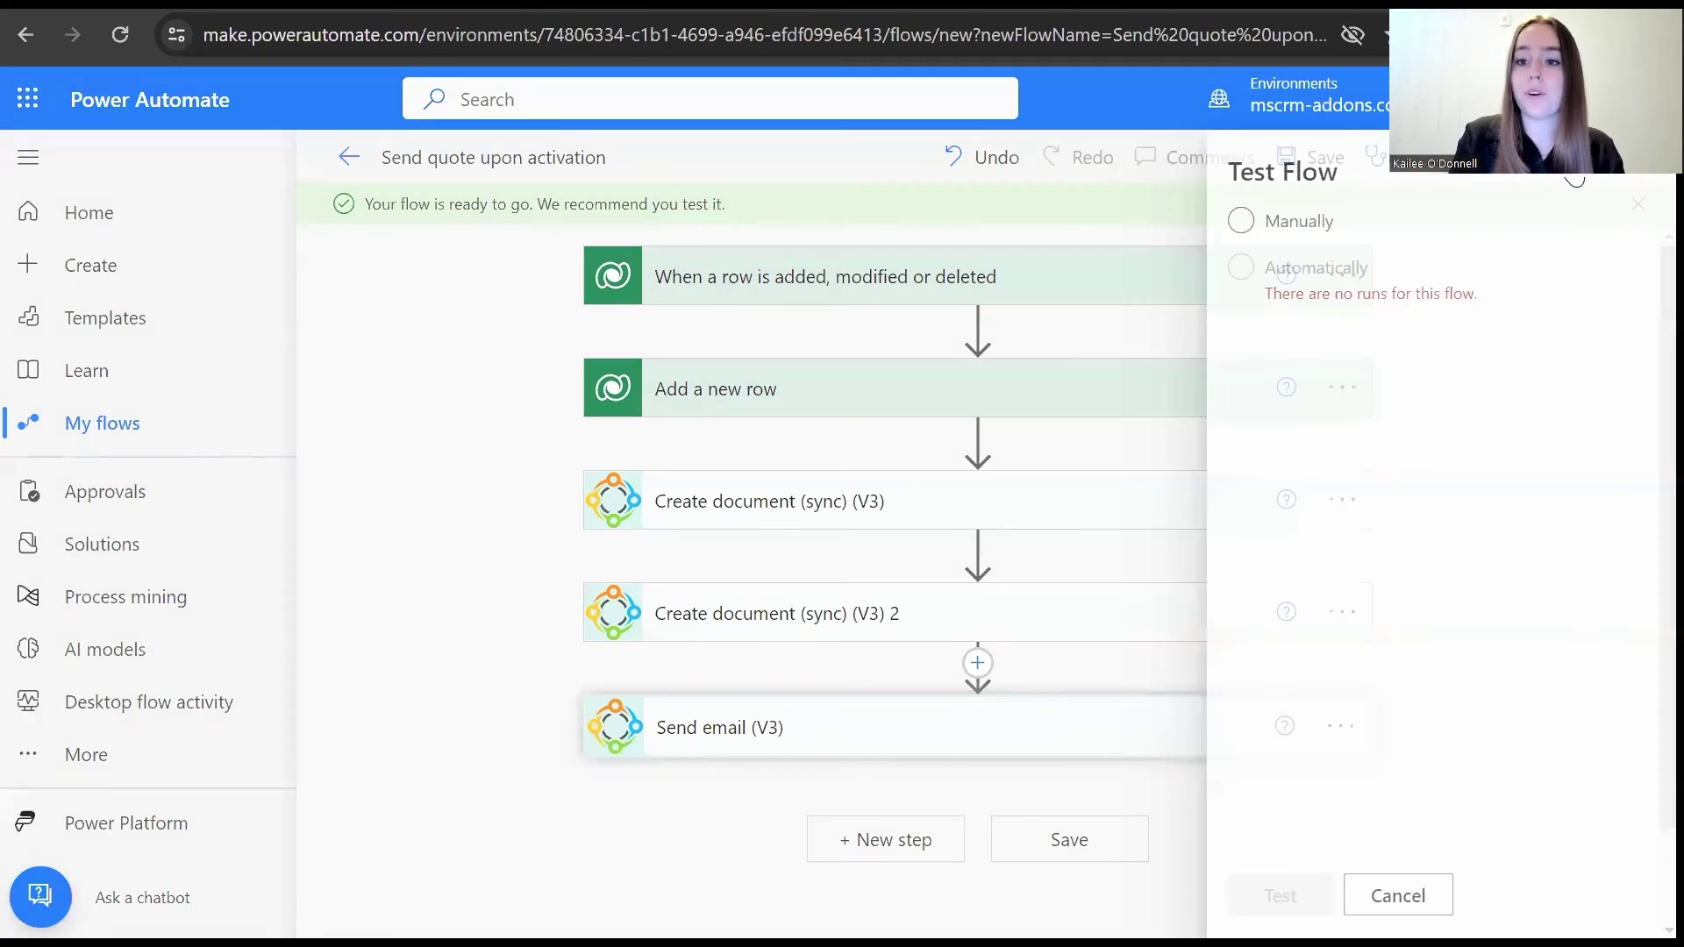
pyautogui.click(1269, 241)
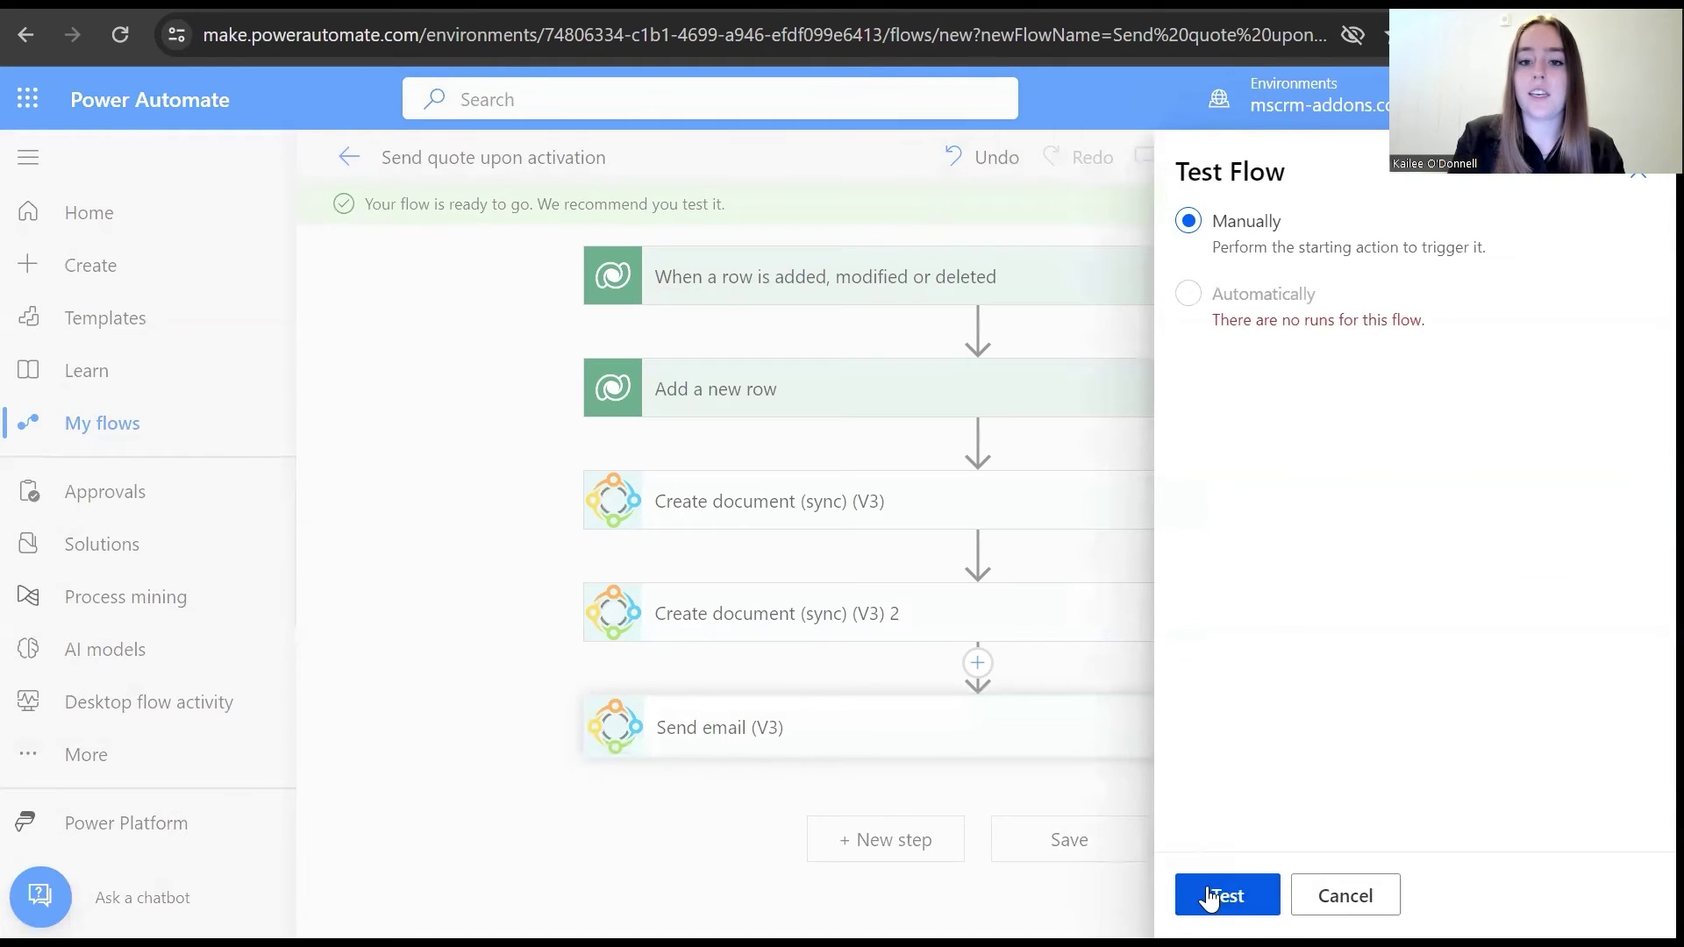
pyautogui.click(1226, 895)
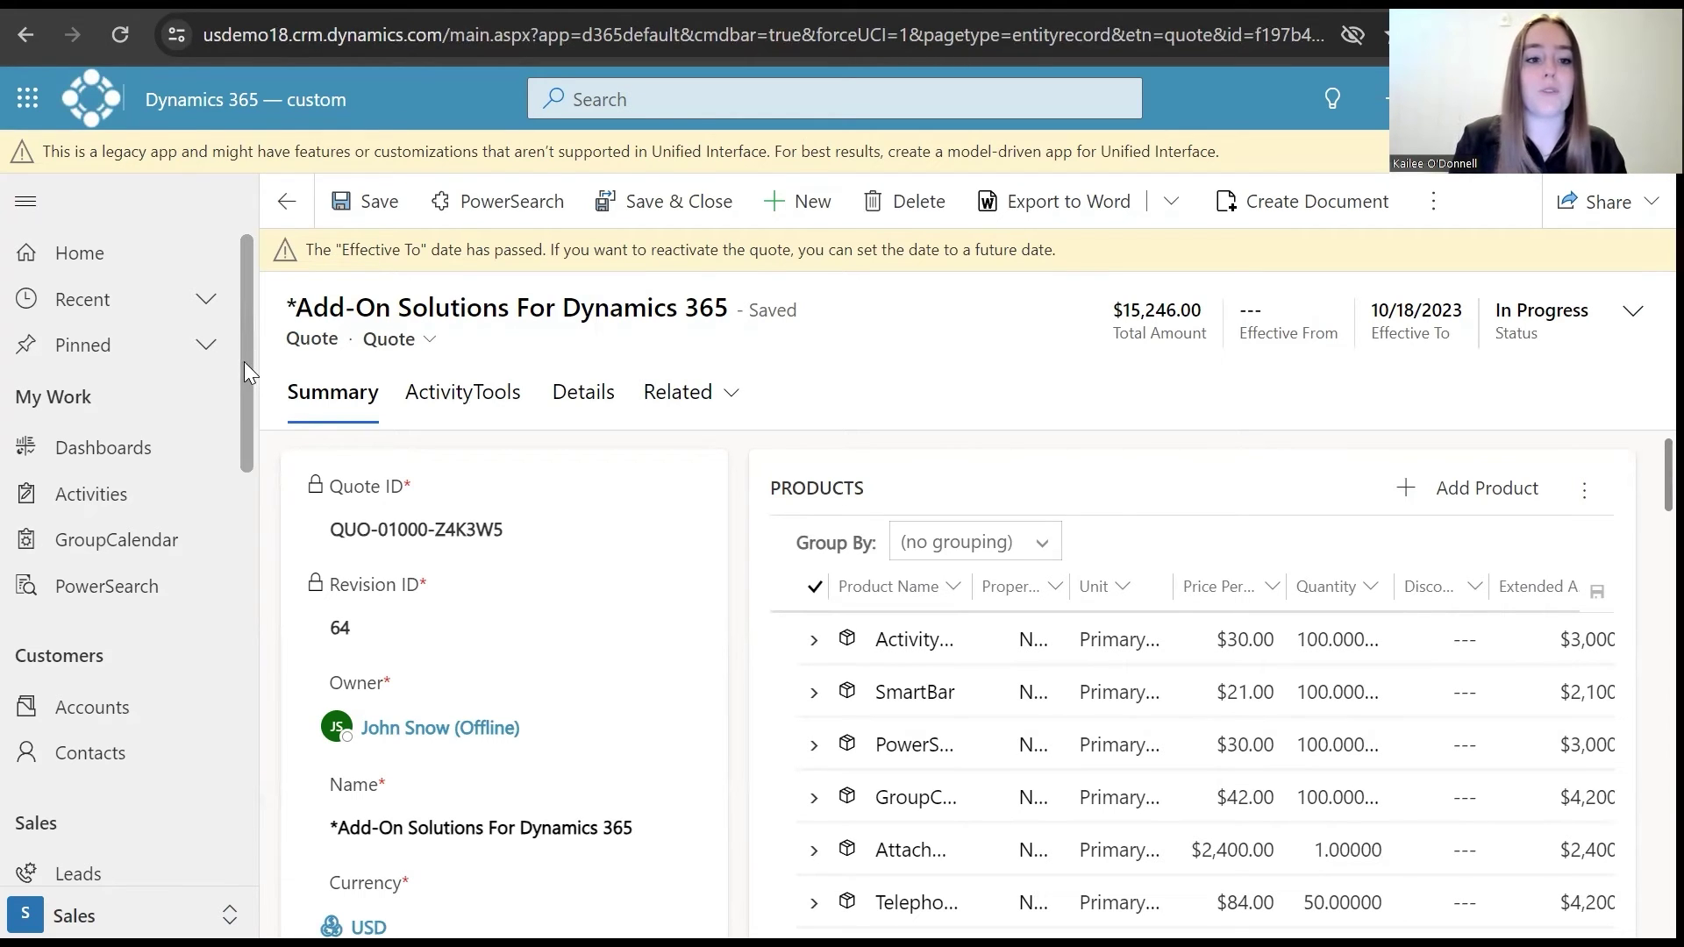
# Step: Activate the Add-On Solutions For Dynamics 365 quote from Quotes, then return to Power Automate
pyautogui.moveTo(244, 362); pyautogui.dragTo(228, 444)
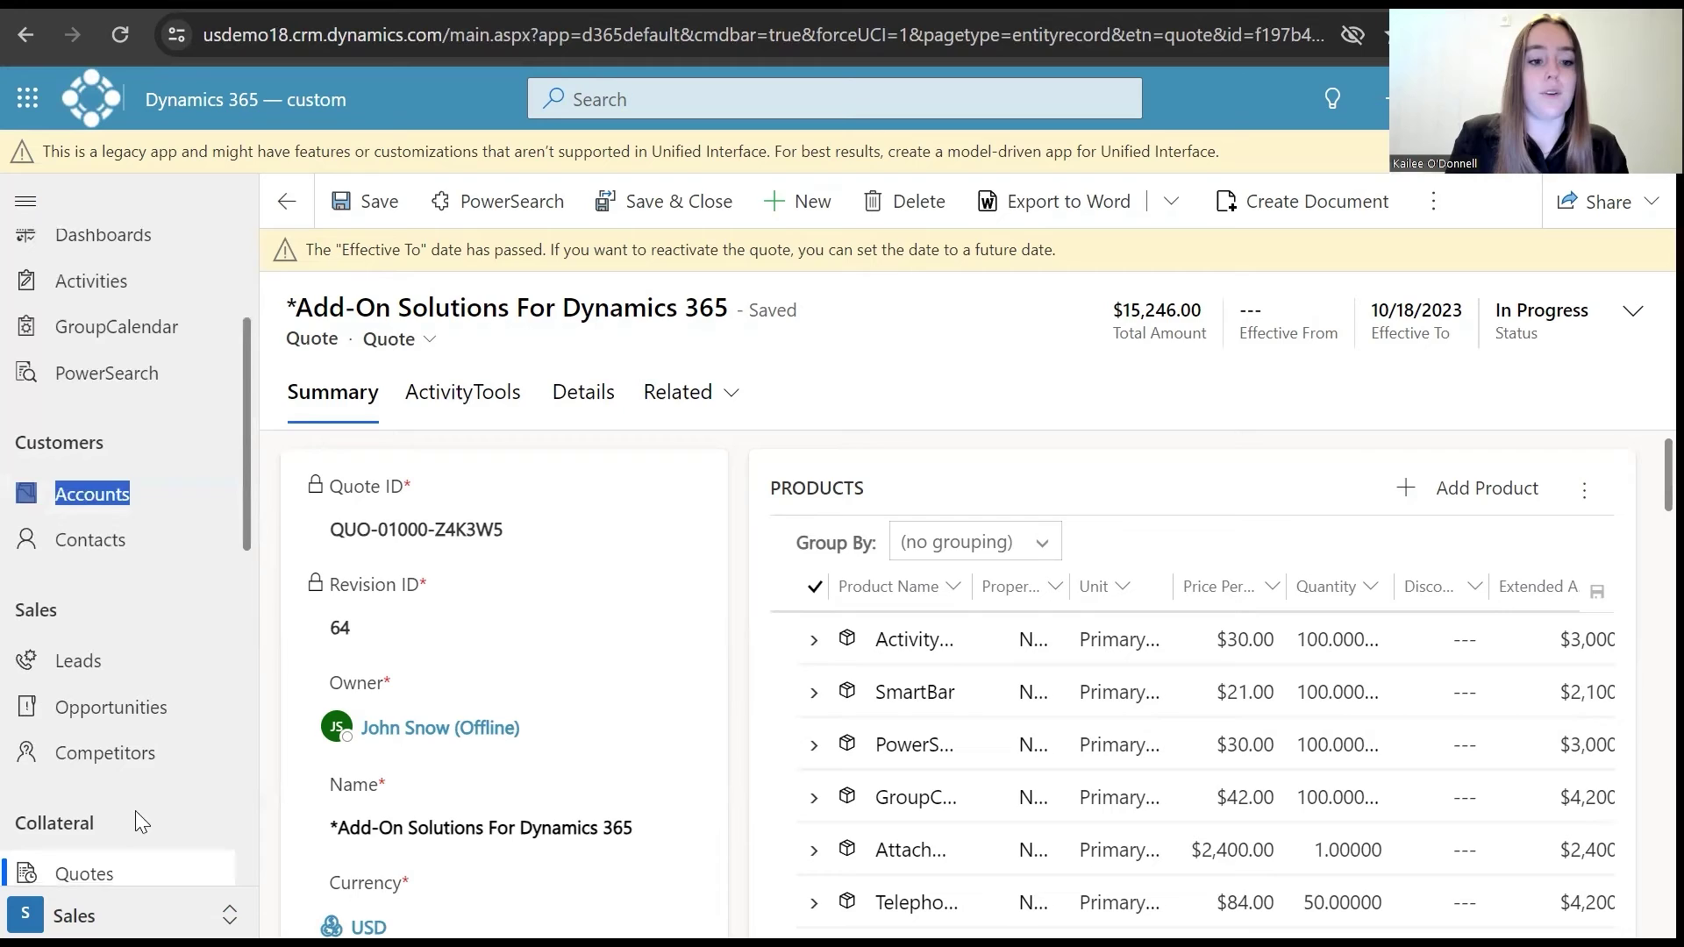
pyautogui.click(114, 872)
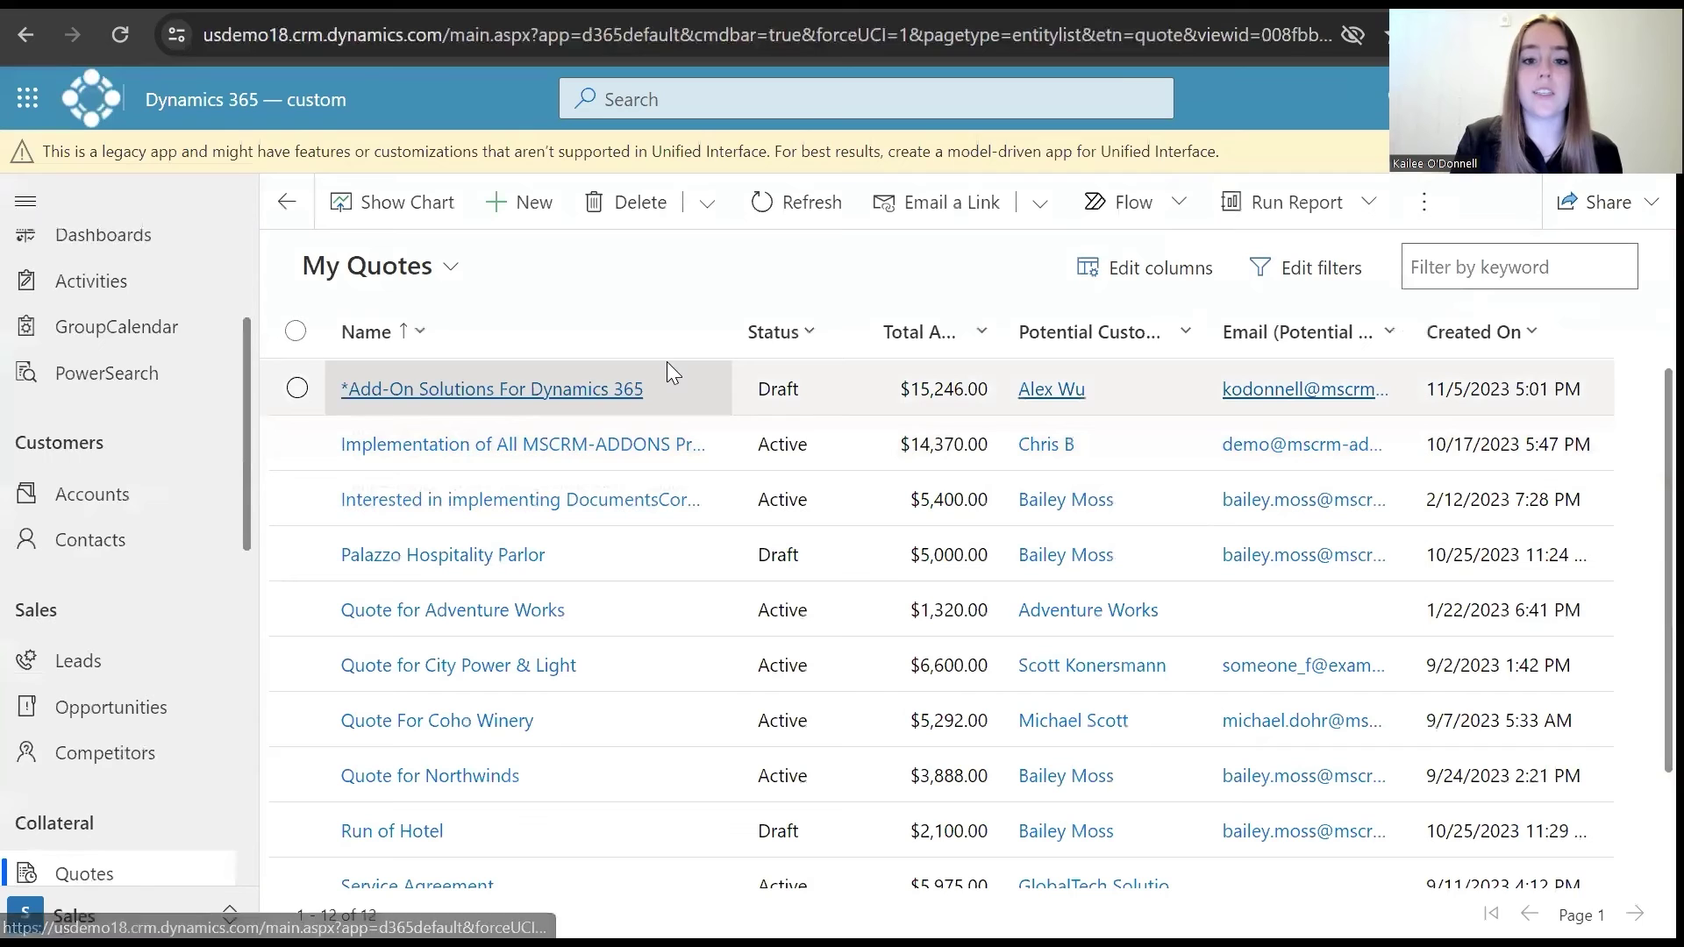
pyautogui.click(571, 388)
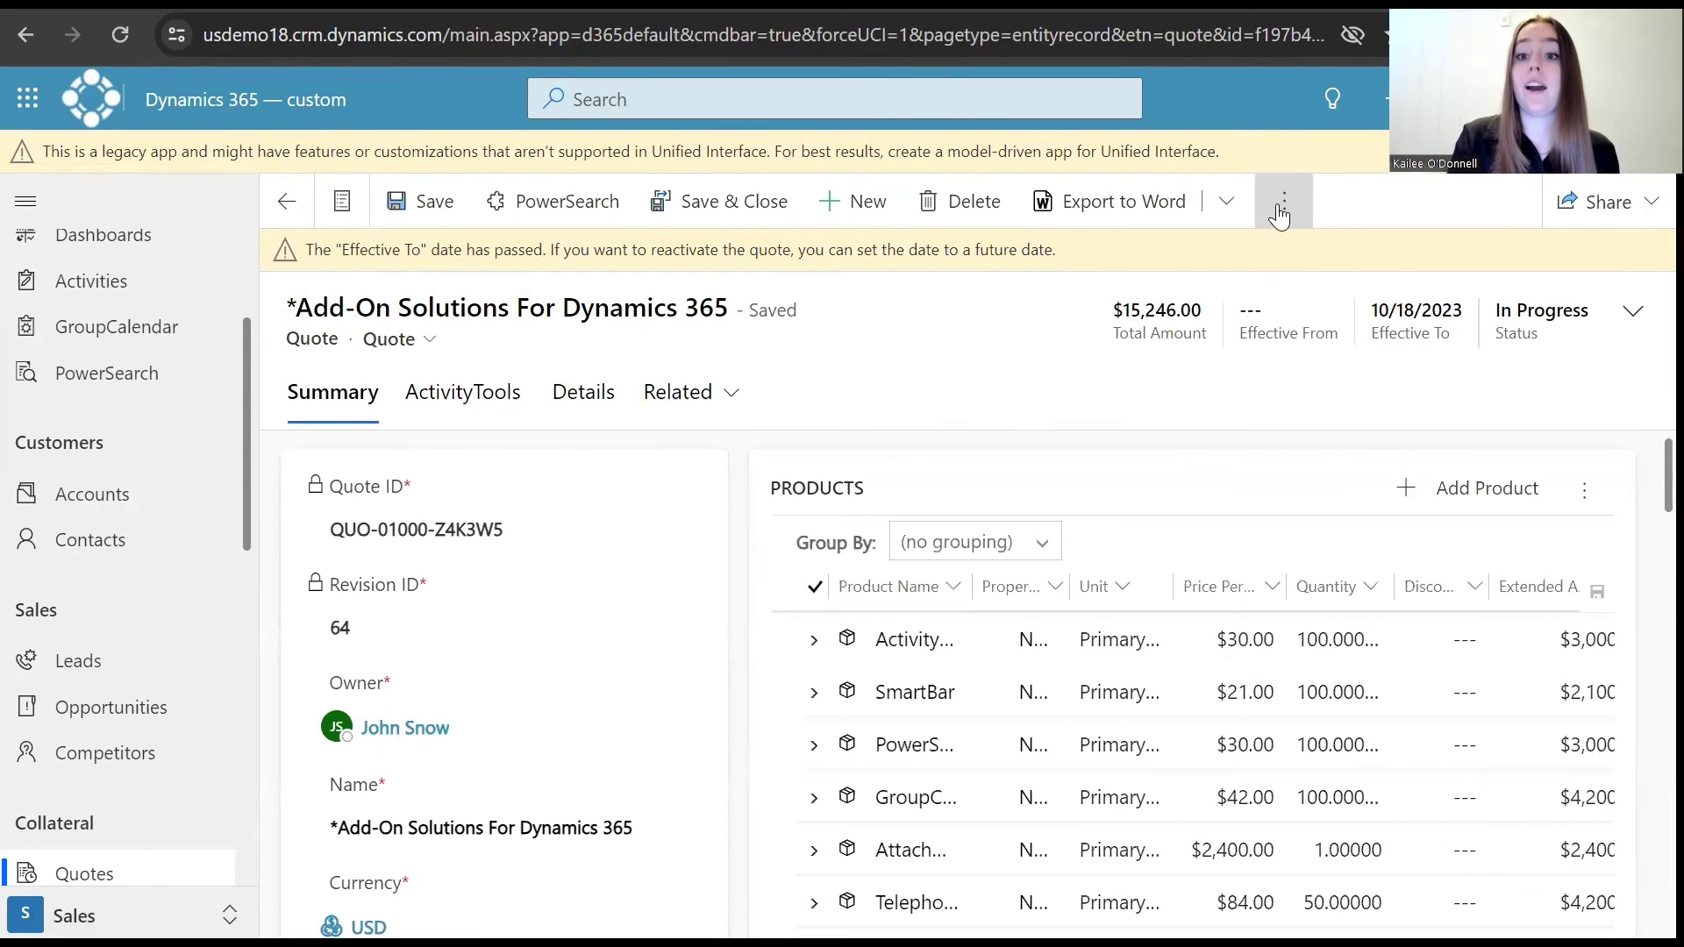
pyautogui.click(1283, 201)
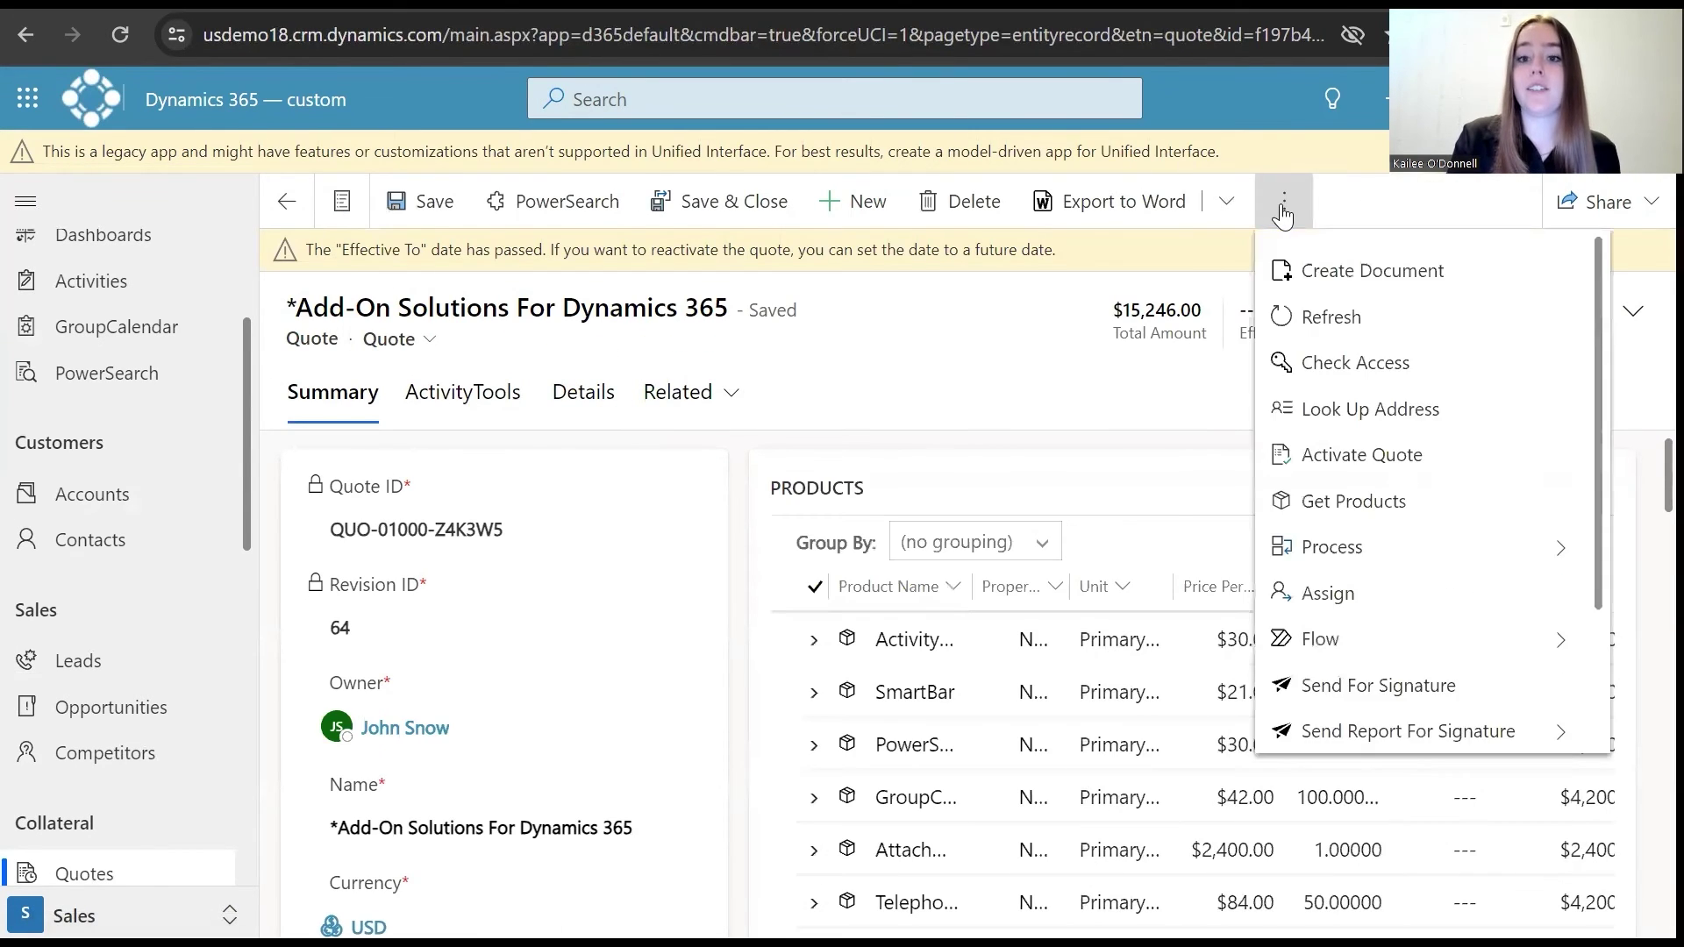
pyautogui.click(1332, 457)
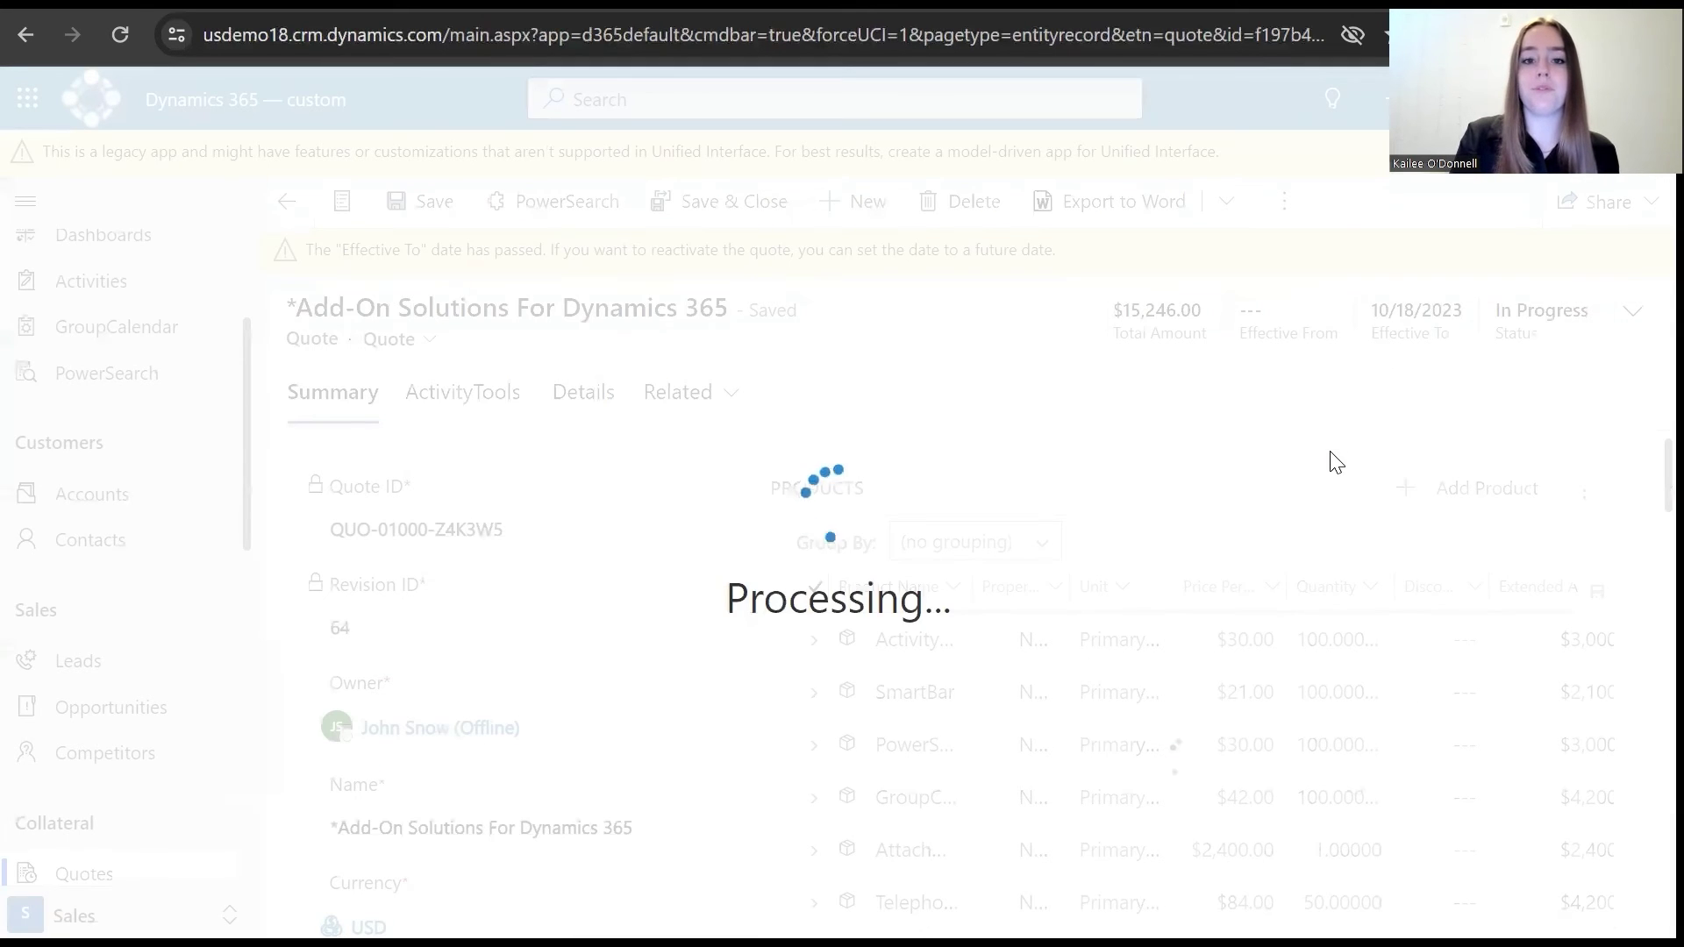
pyautogui.hotkey('ctrl', 'Tab')
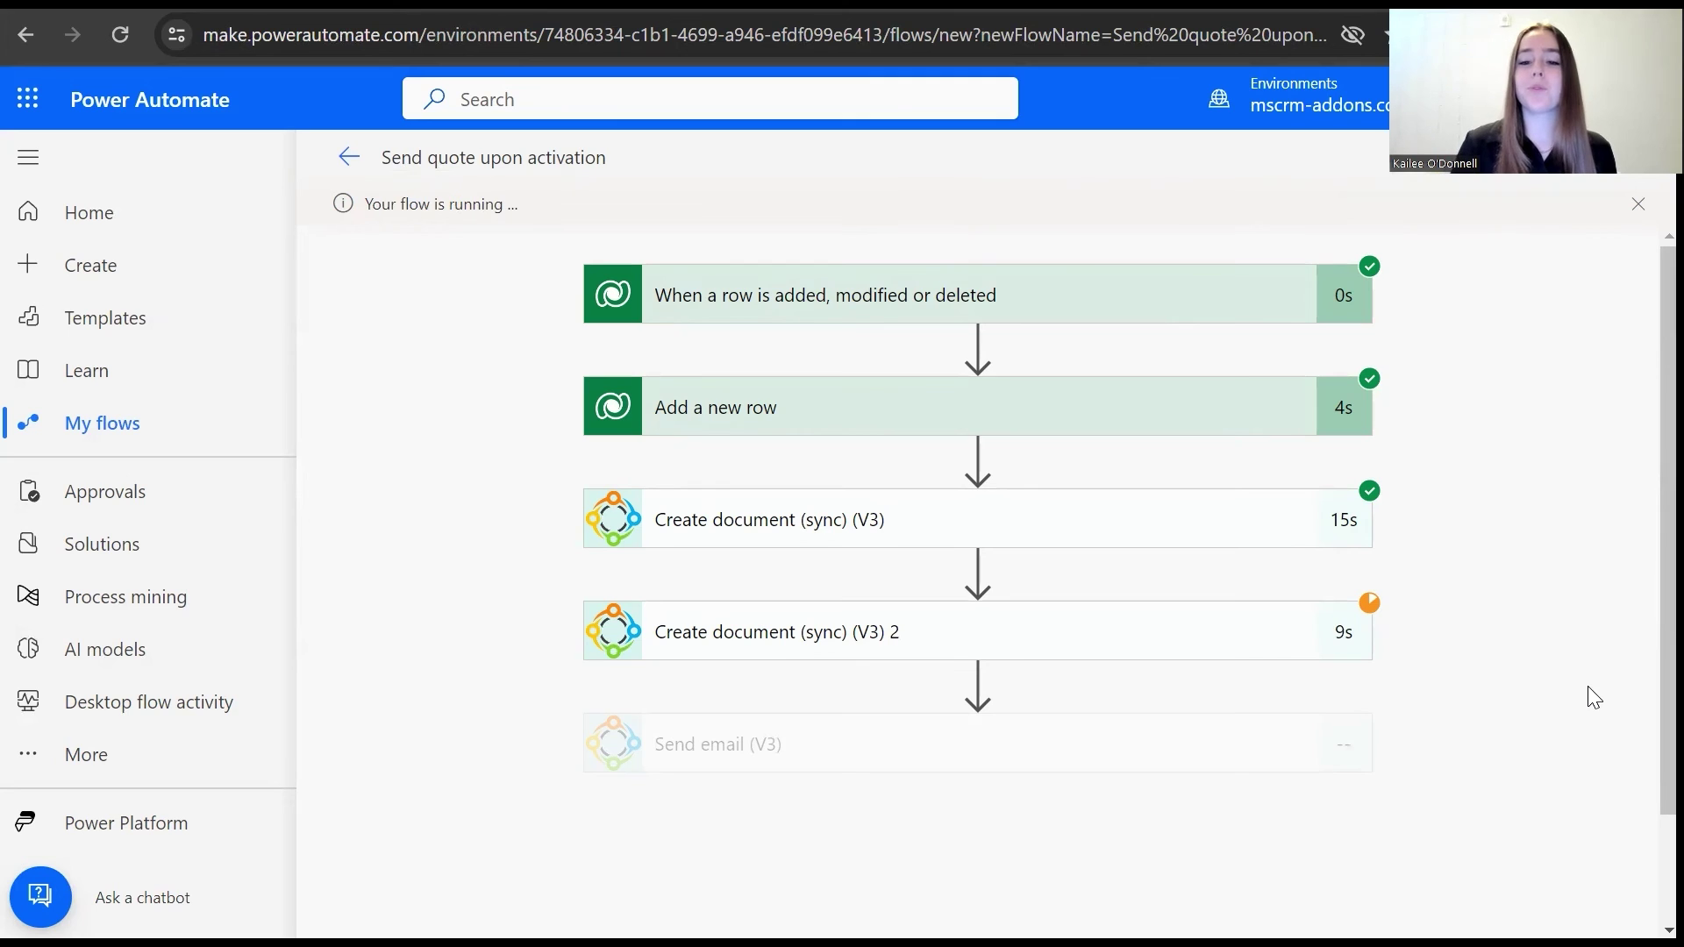
pyautogui.moveTo(1129, 942)
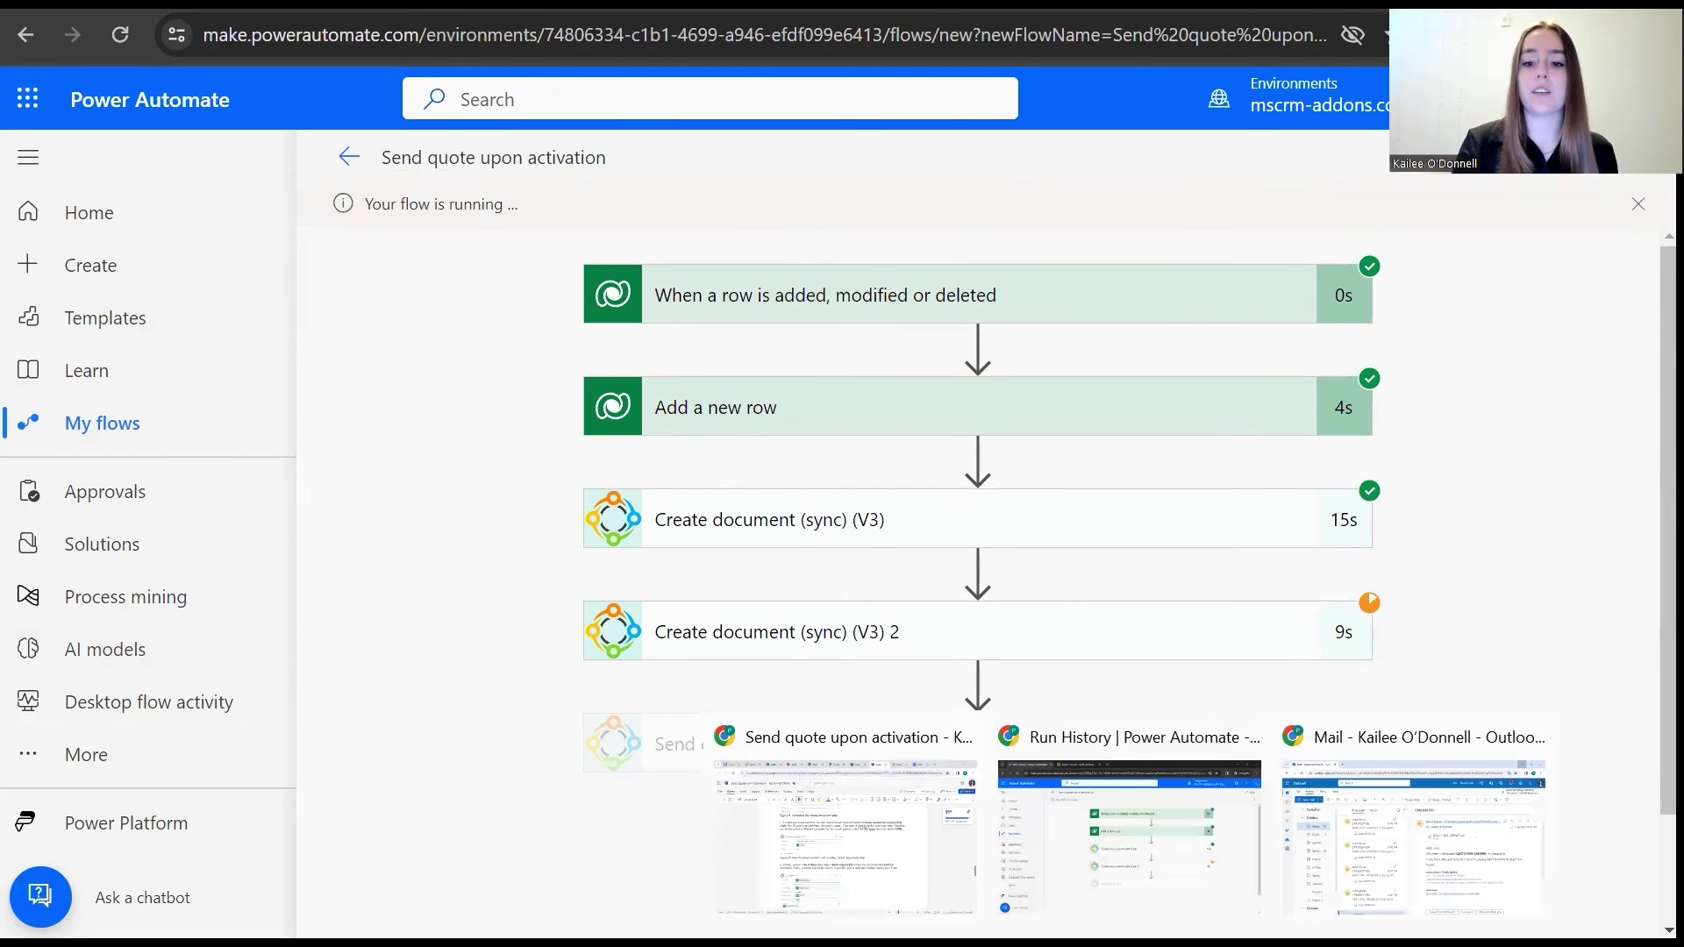
# Step: In Outlook, open the new CRM:0001186 email carrying the QUO-01000-Z4K3W5.pdf attachment
pyautogui.click(1351, 824)
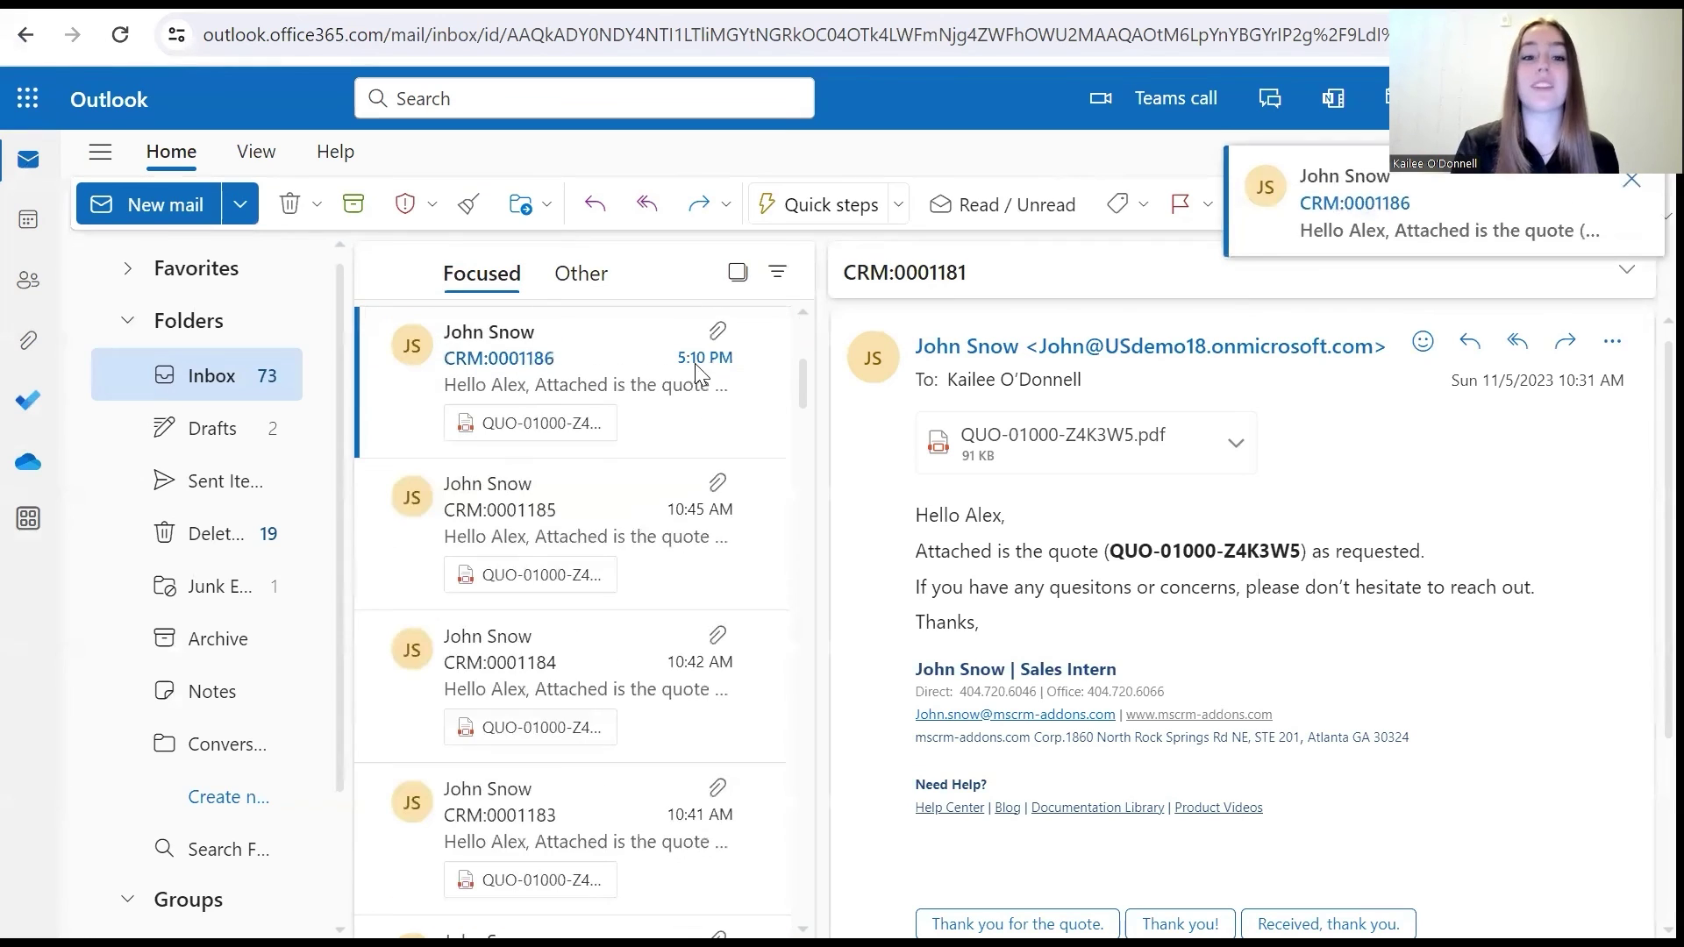
pyautogui.click(672, 391)
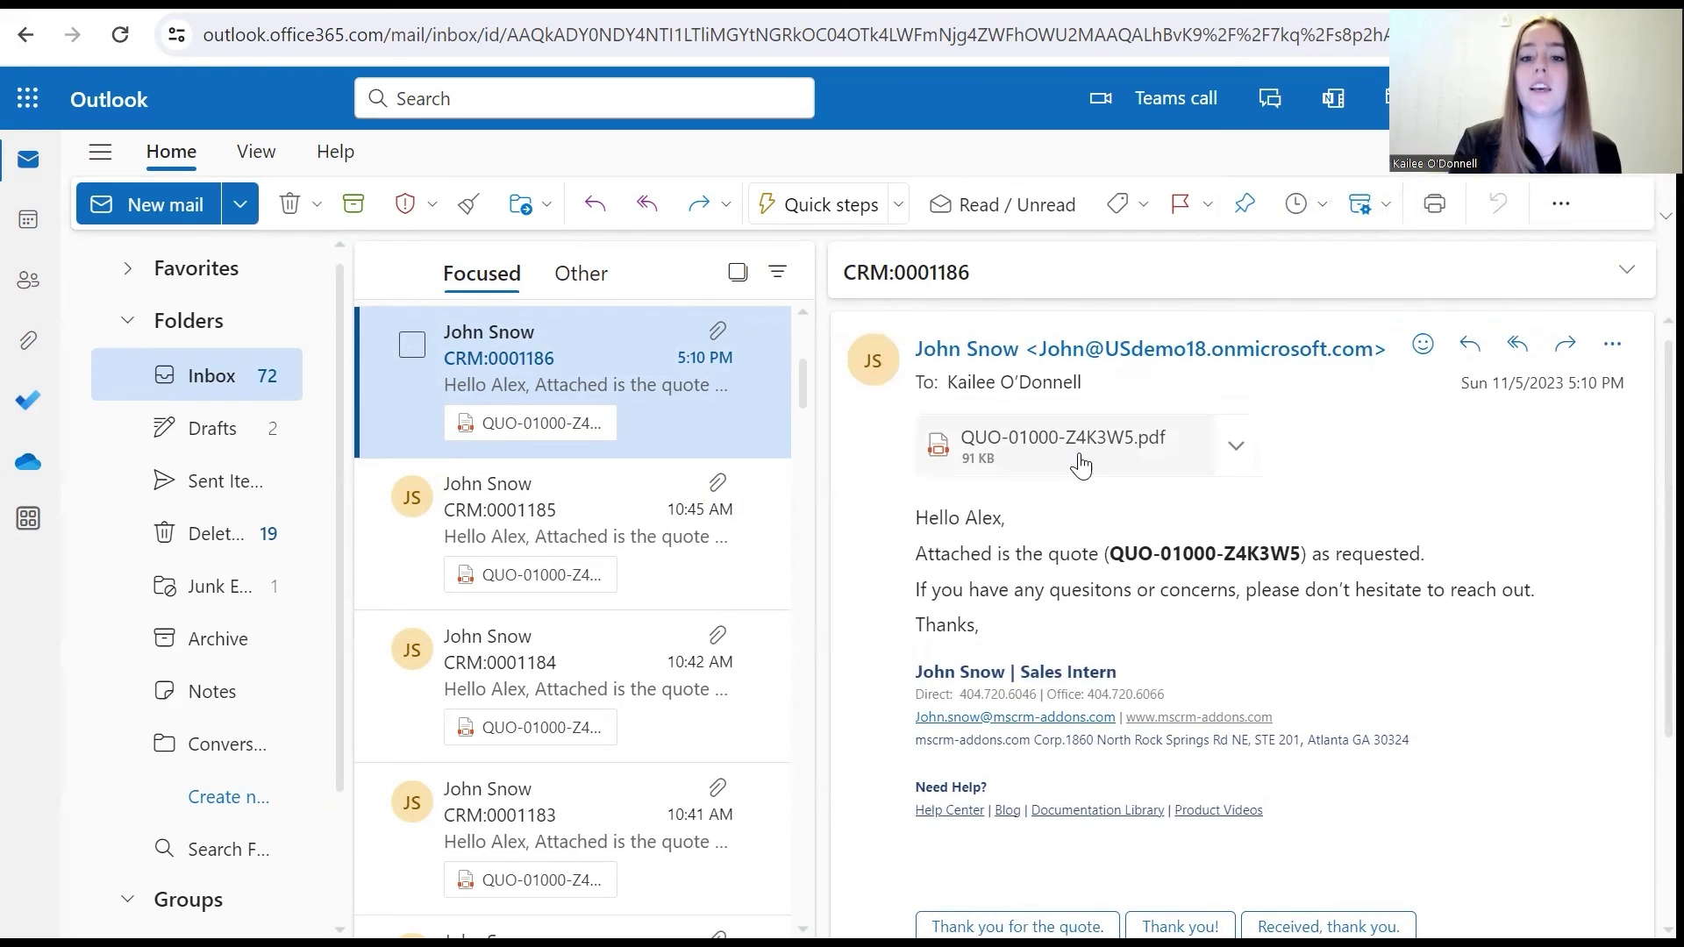
pyautogui.click(1020, 449)
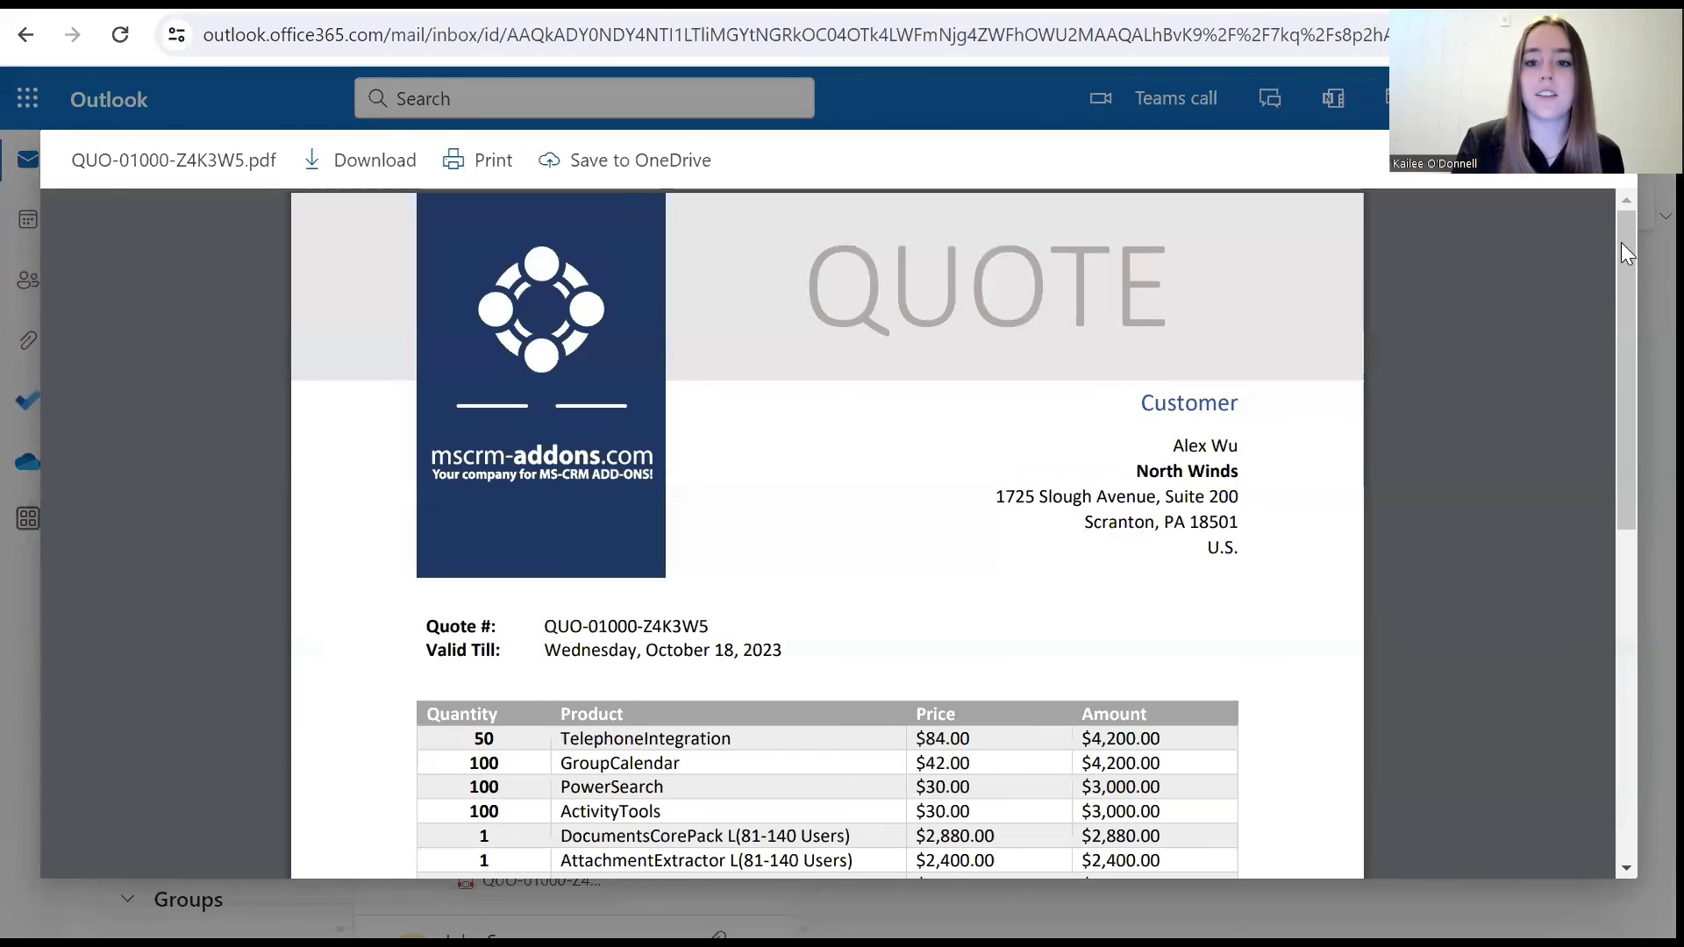
pyautogui.scroll(-3, 1620, 244)
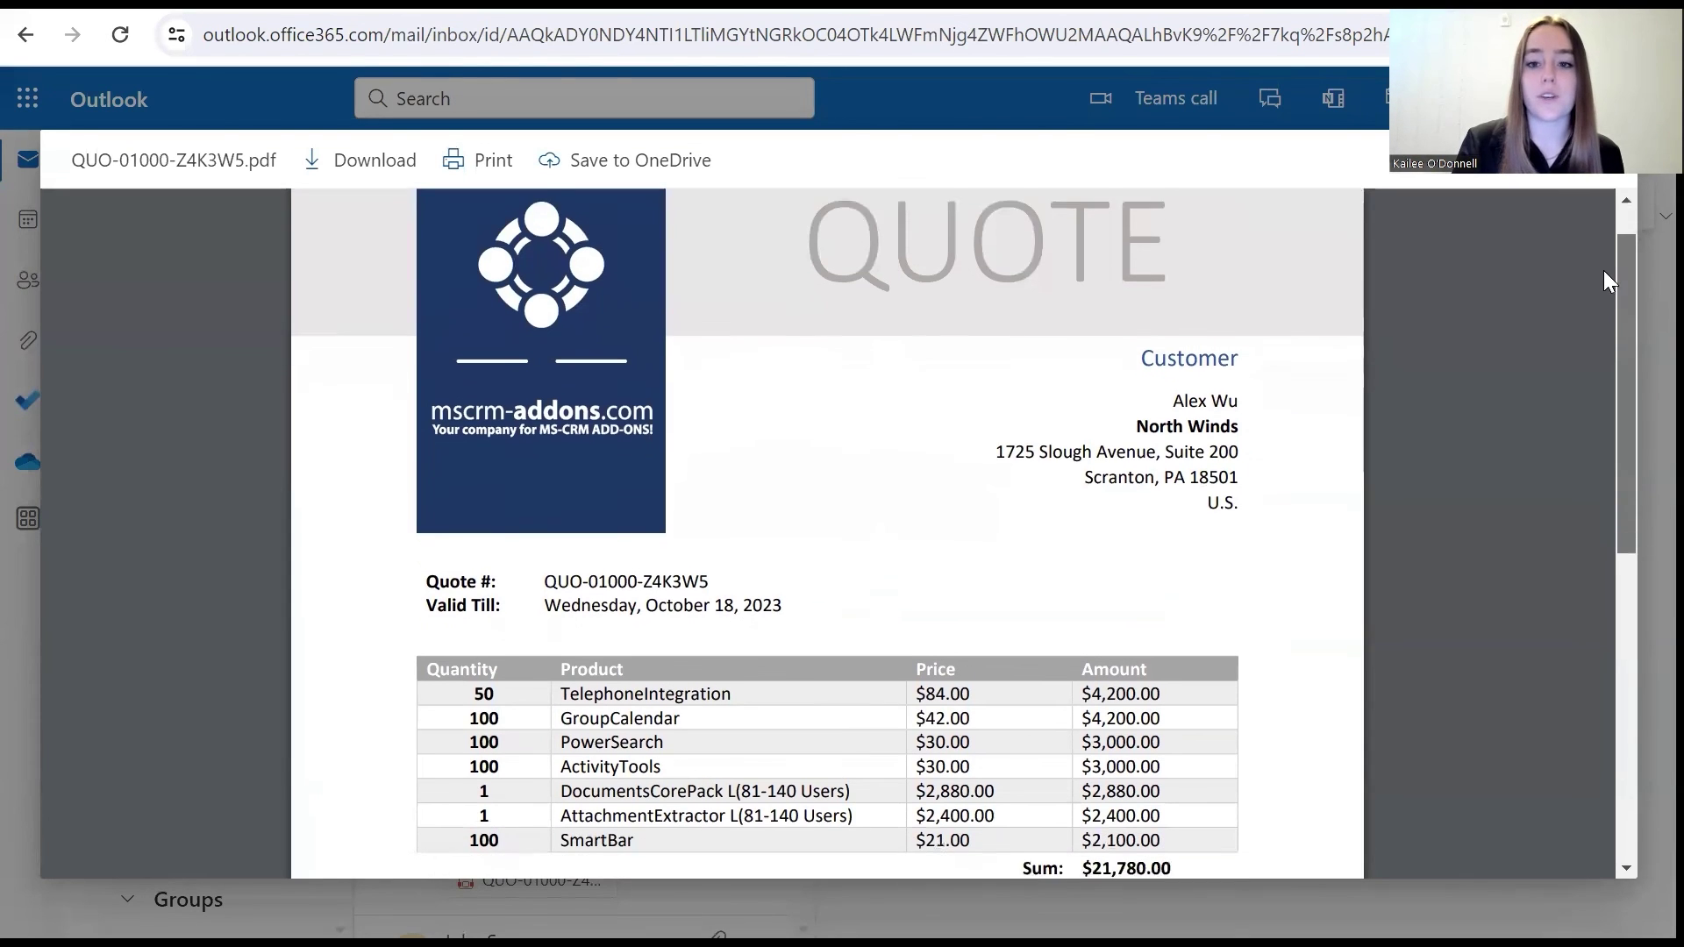
pyautogui.scroll(-2, 1597, 300)
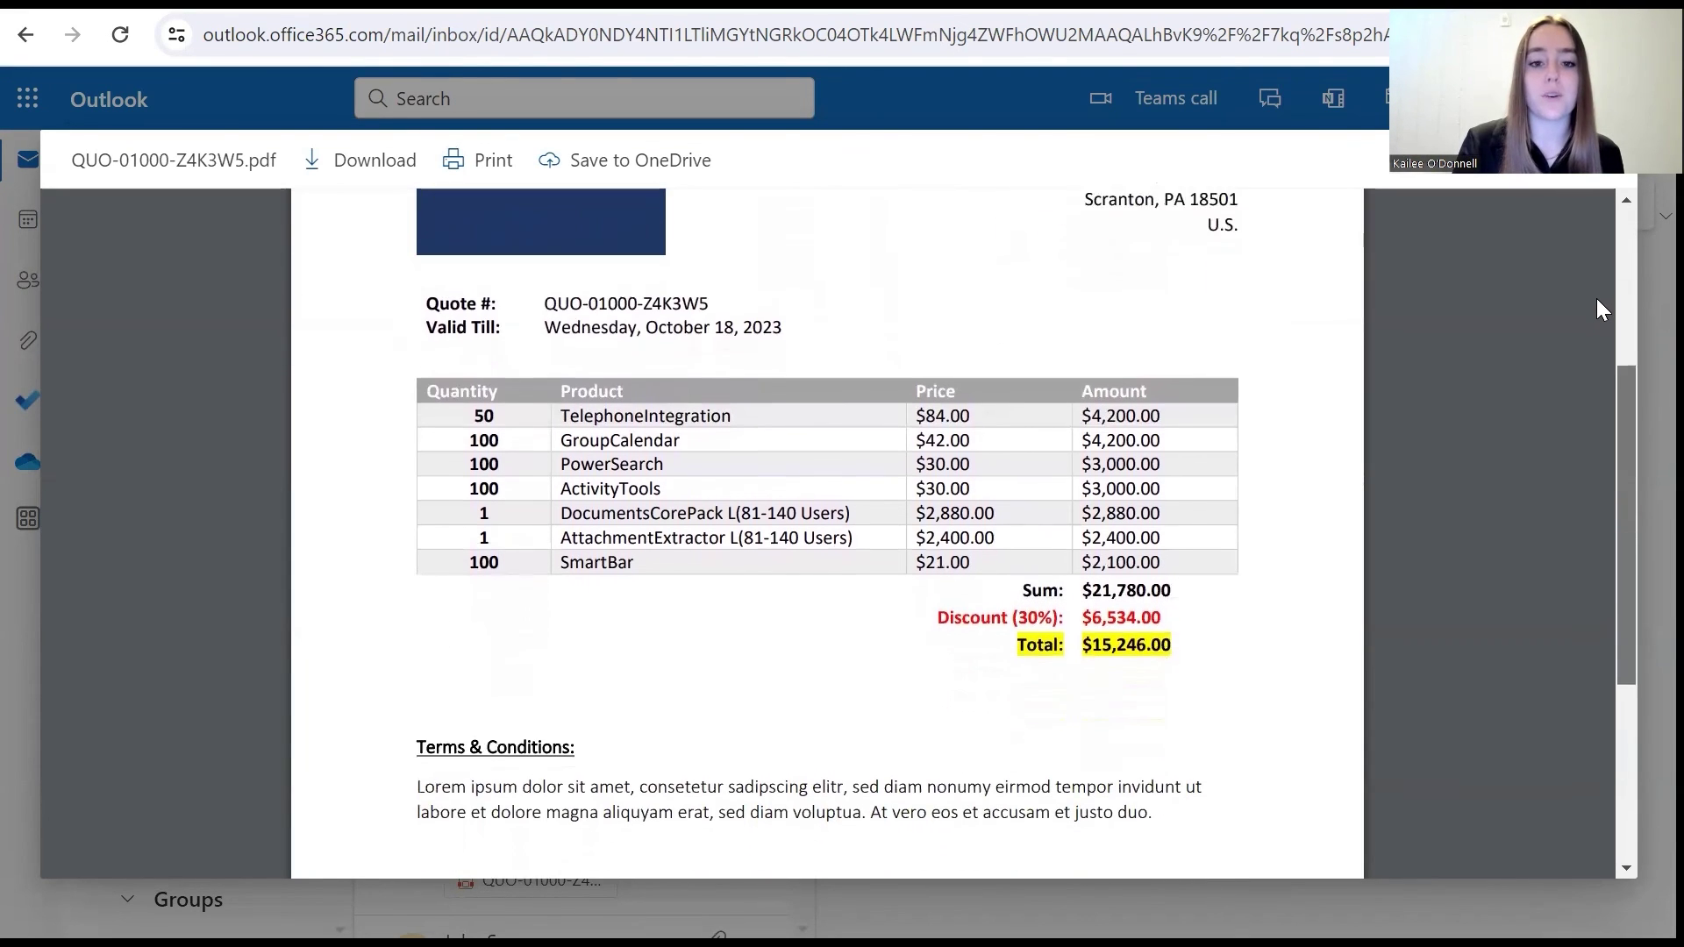
pyautogui.scroll(-4, 1596, 299)
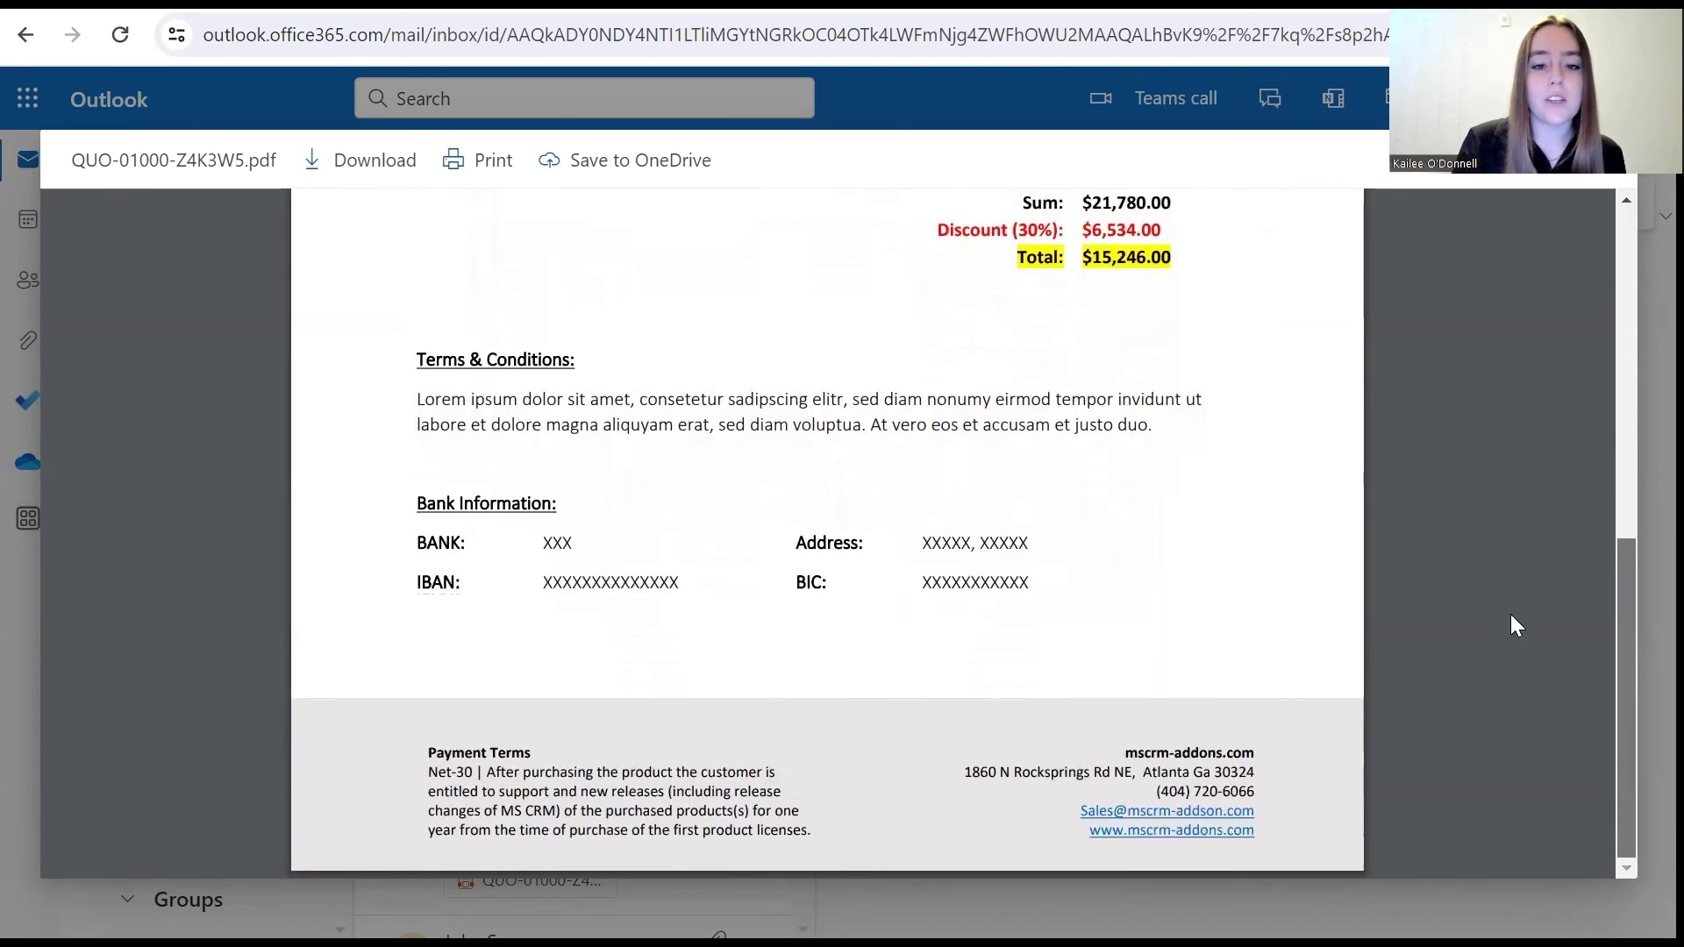
pyautogui.scroll(7, 1491, 486)
pyautogui.scroll(2, 1534, 272)
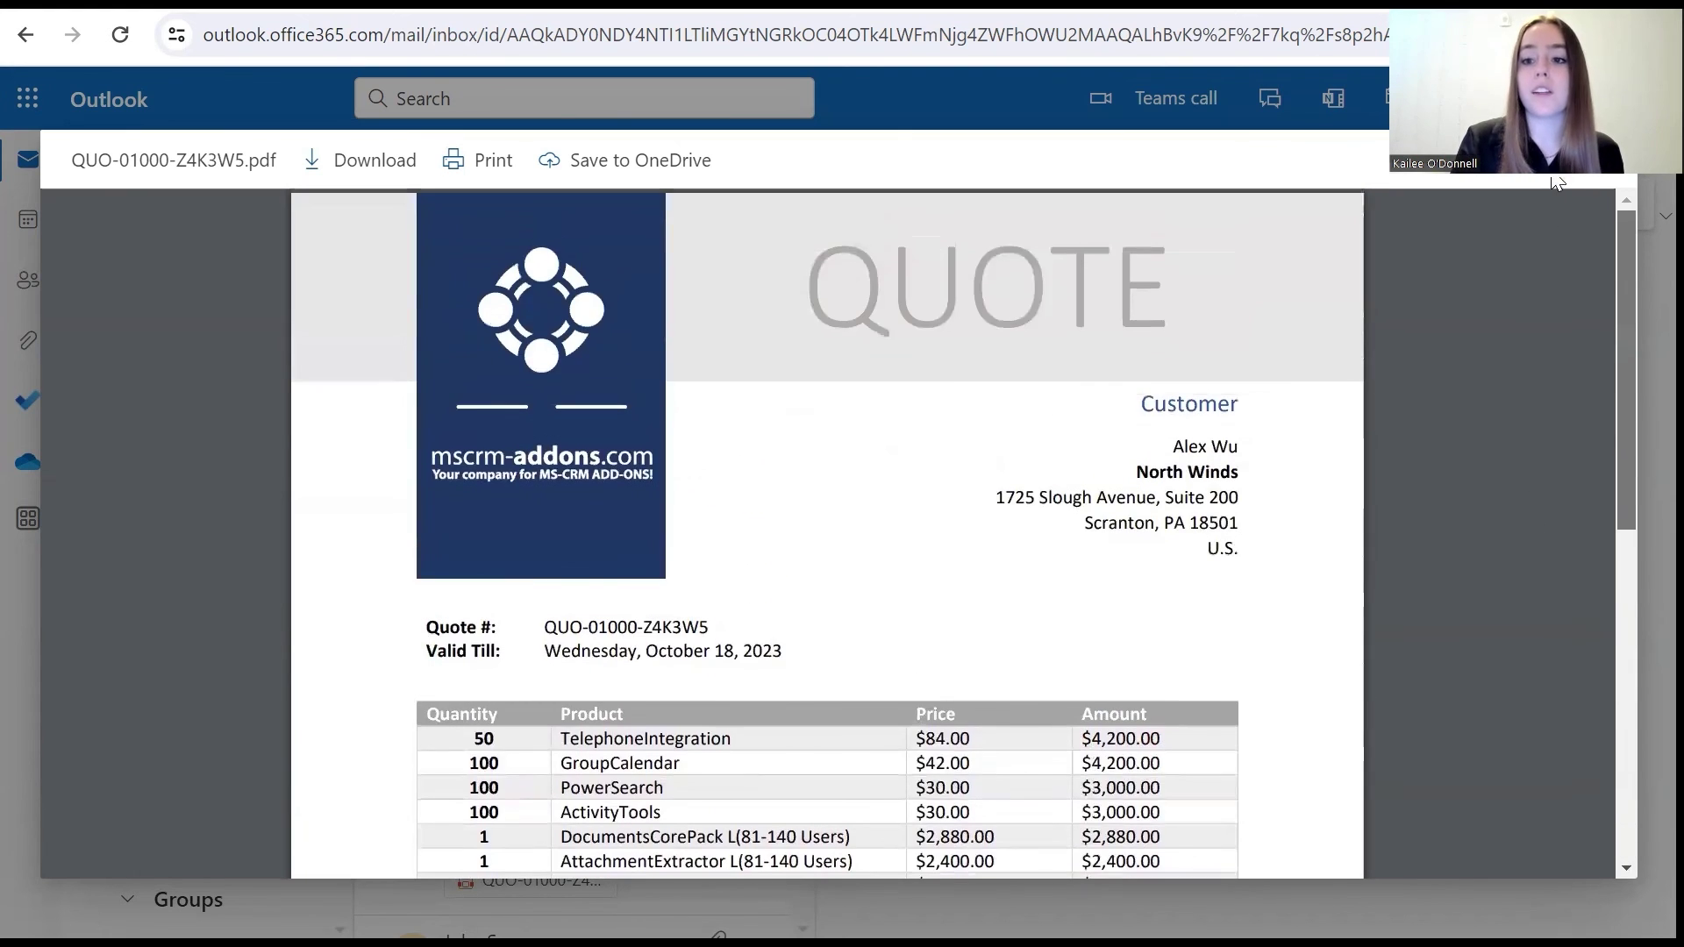
pyautogui.press('Escape')
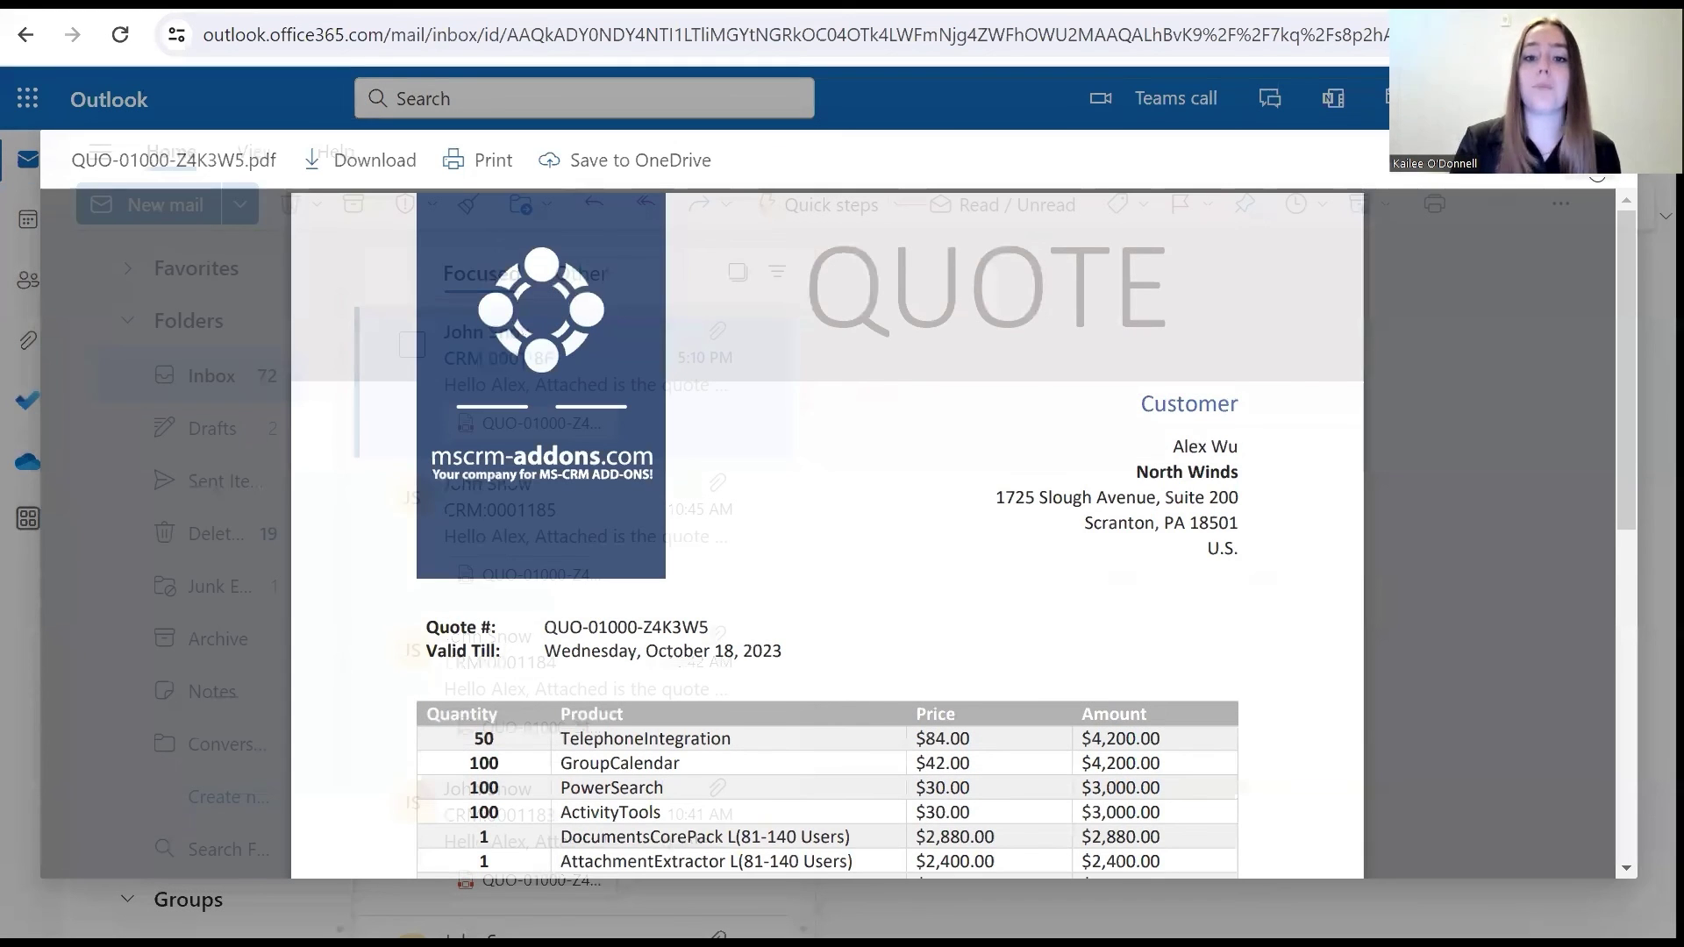